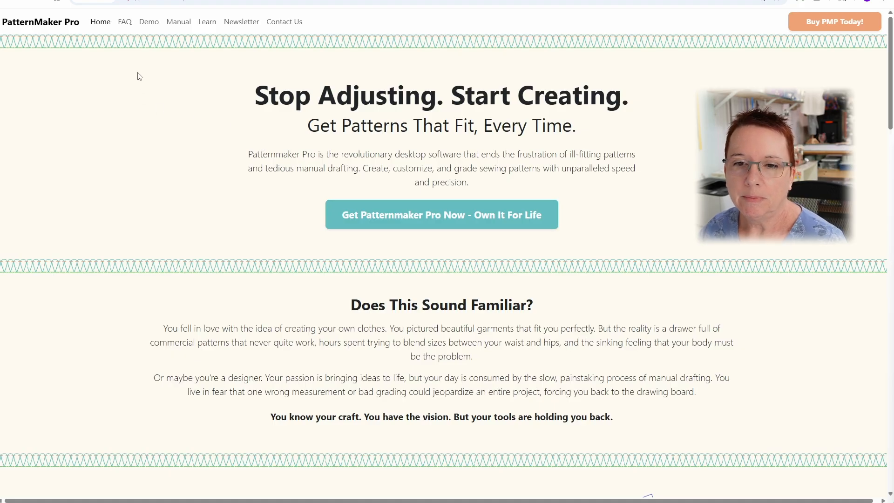
left_click(208, 29)
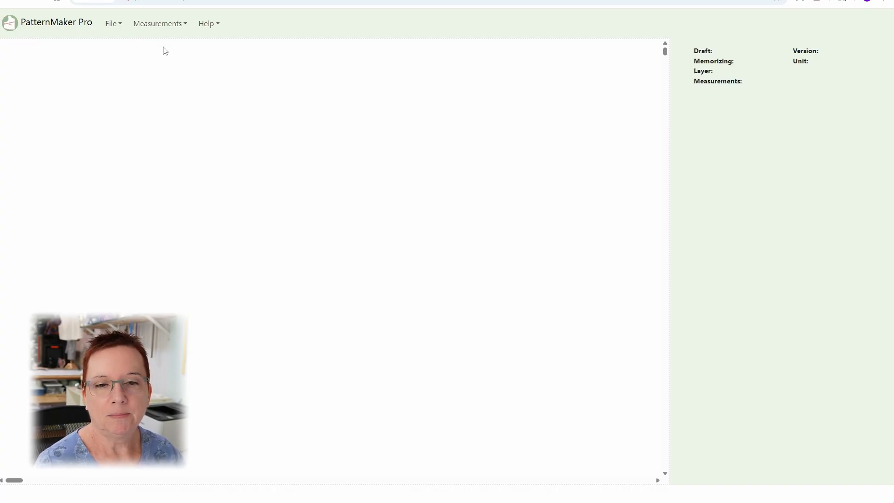
left_click(161, 30)
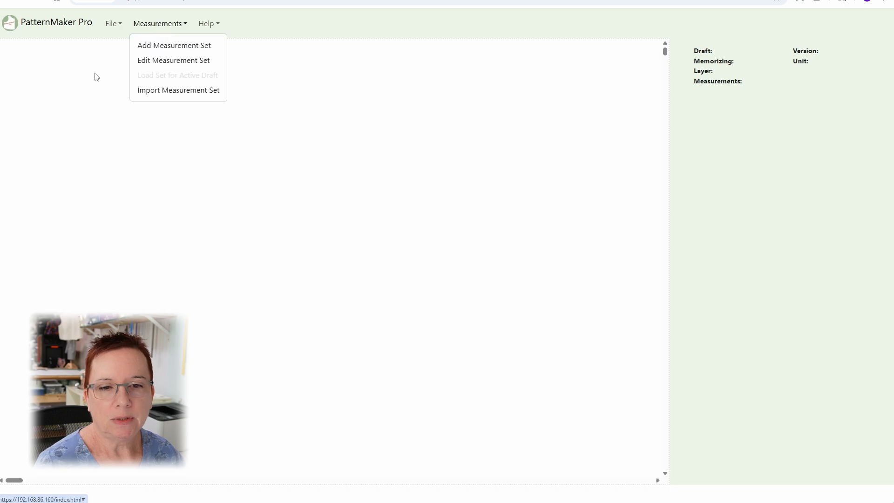
left_click(203, 96)
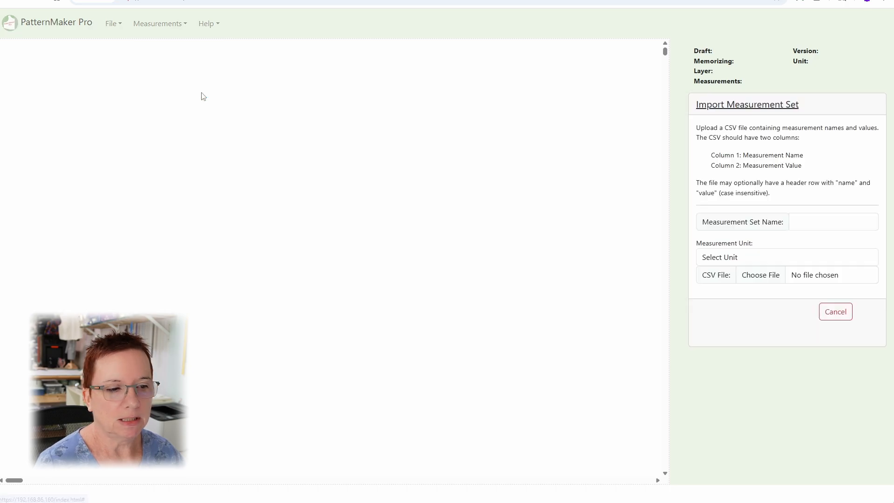
left_click(816, 220)
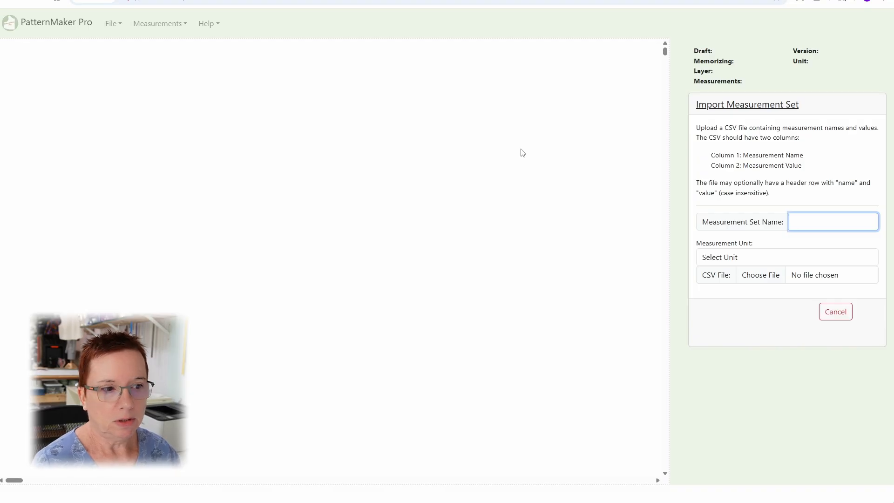
type("Susan MM")
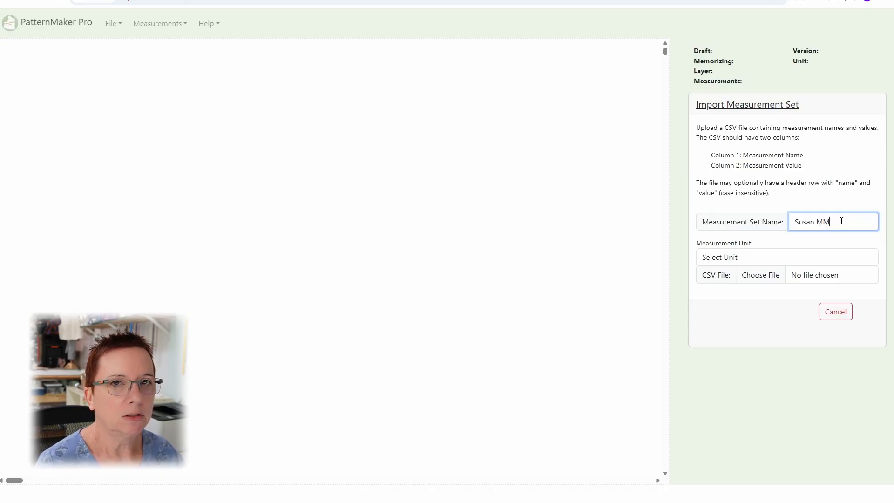
left_click(731, 258)
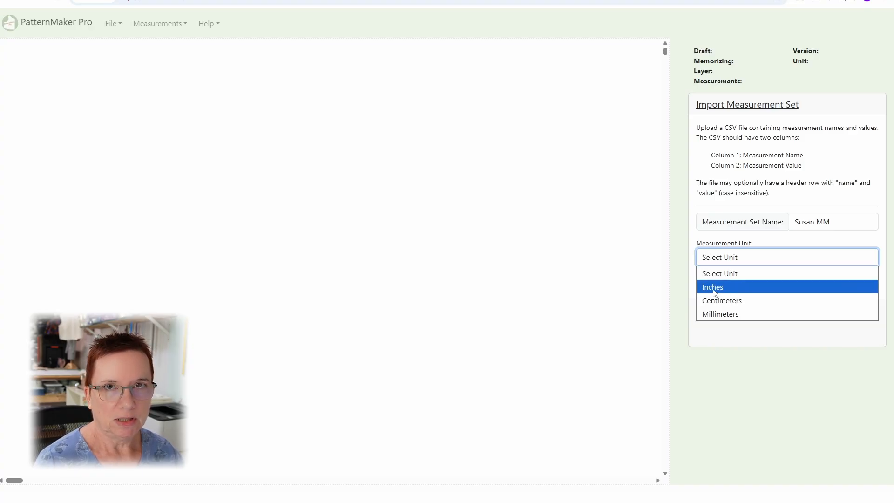
left_click(618, 189)
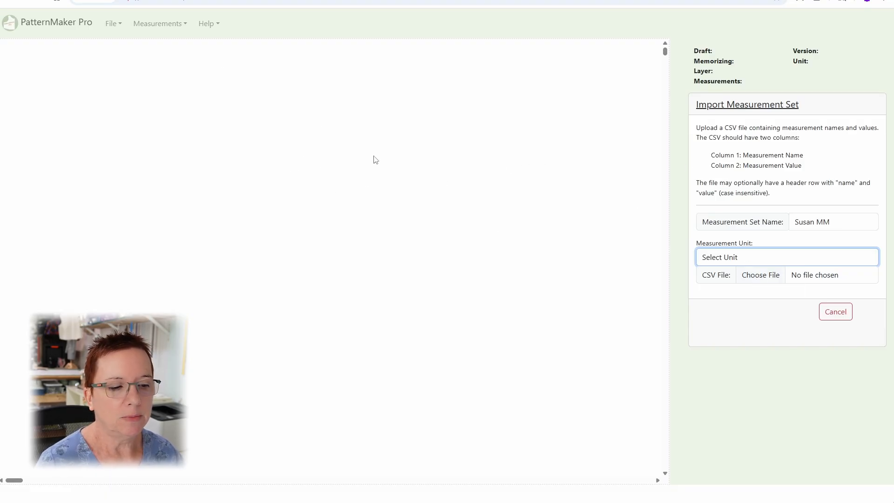
left_click(835, 311)
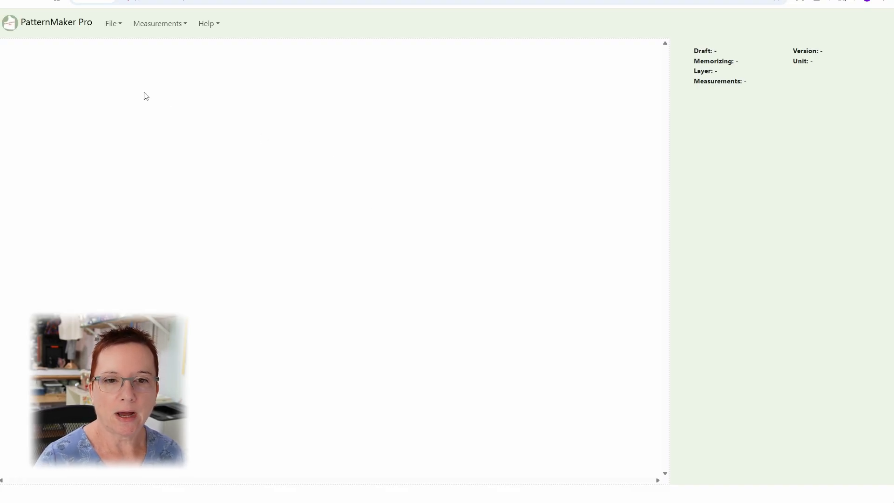
Start a new draft named 001 plus the person's first name, with Inches as the draft unit.
left_click(112, 24)
left_click(116, 46)
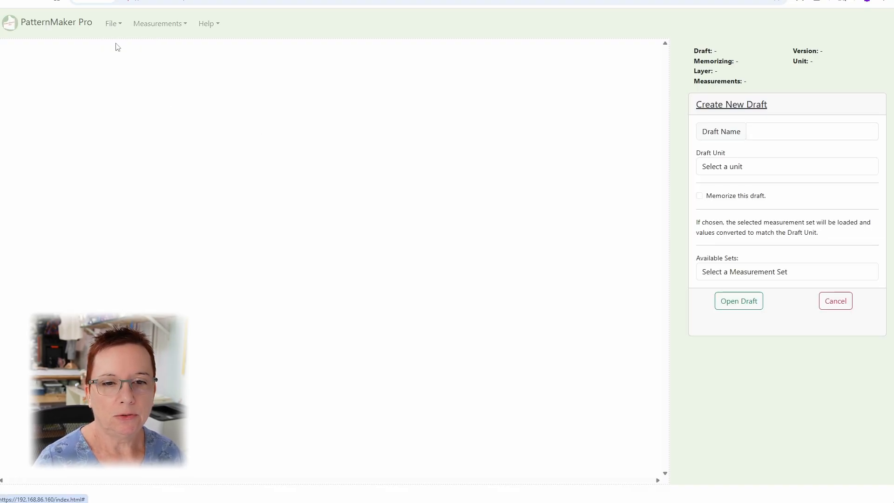
left_click(784, 132)
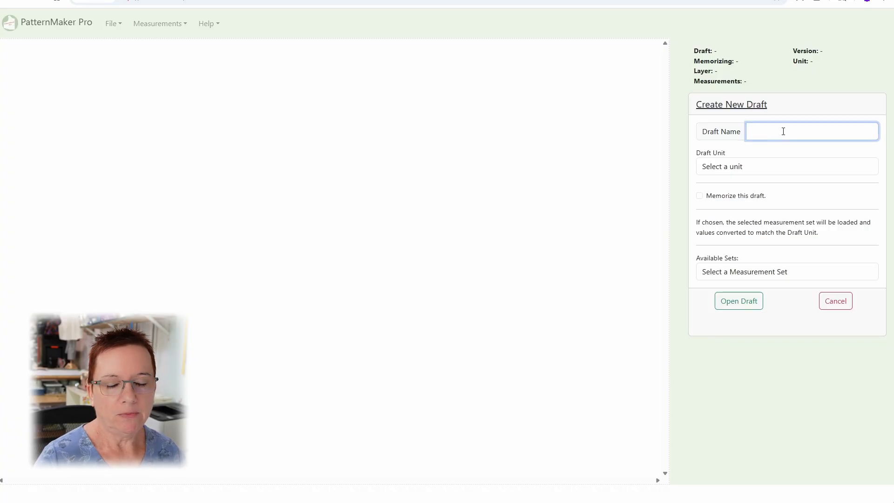
type("001 Susan")
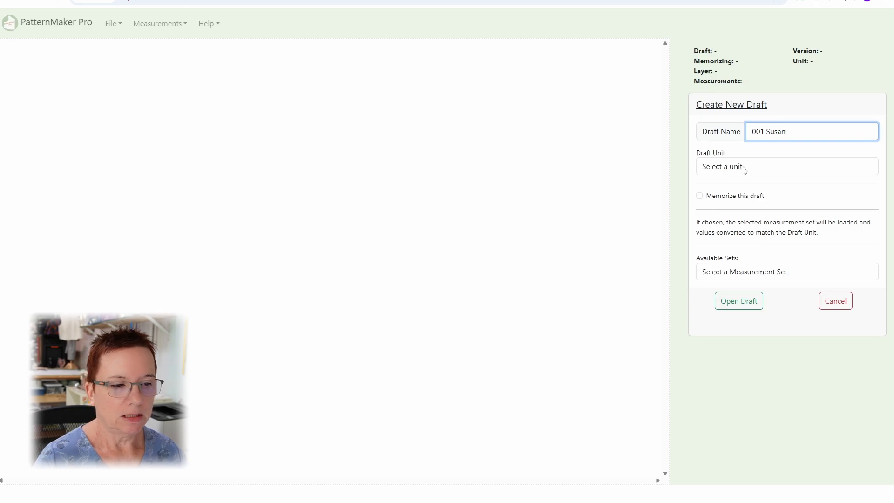
left_click(754, 168)
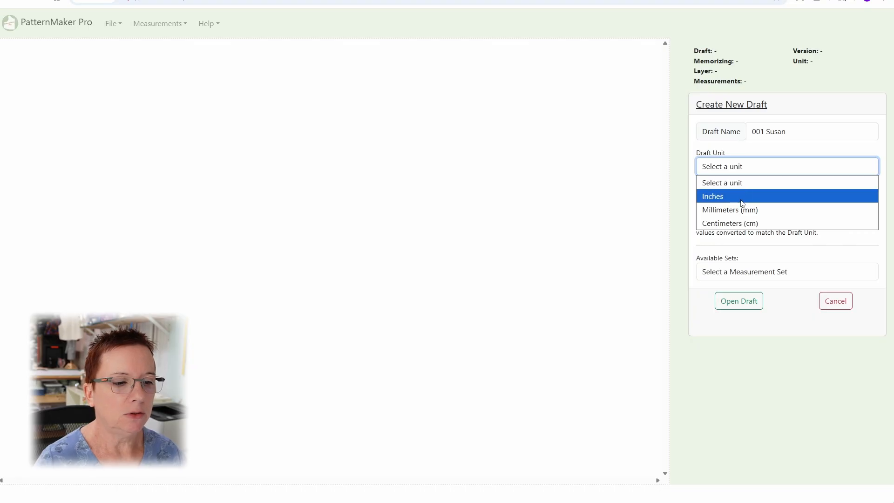
left_click(716, 200)
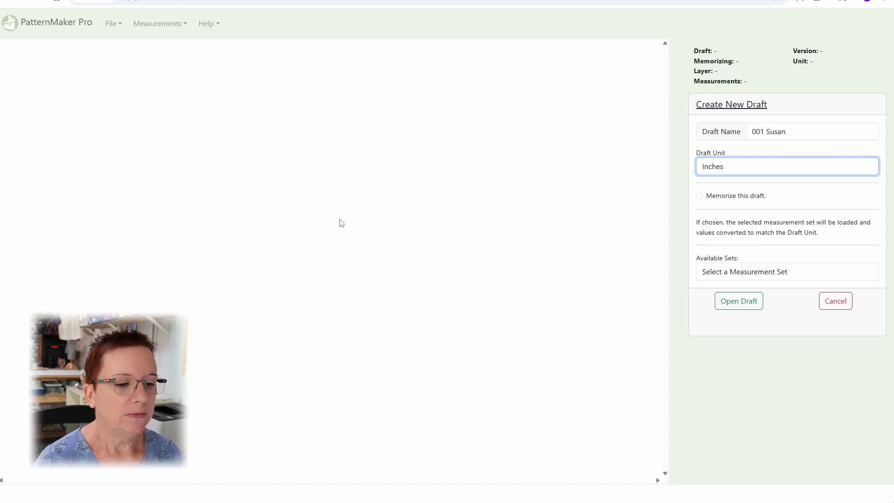
Have the draft memorized, assign the MM measurement set of the same person named in the draft, and open the draft.
left_click(715, 197)
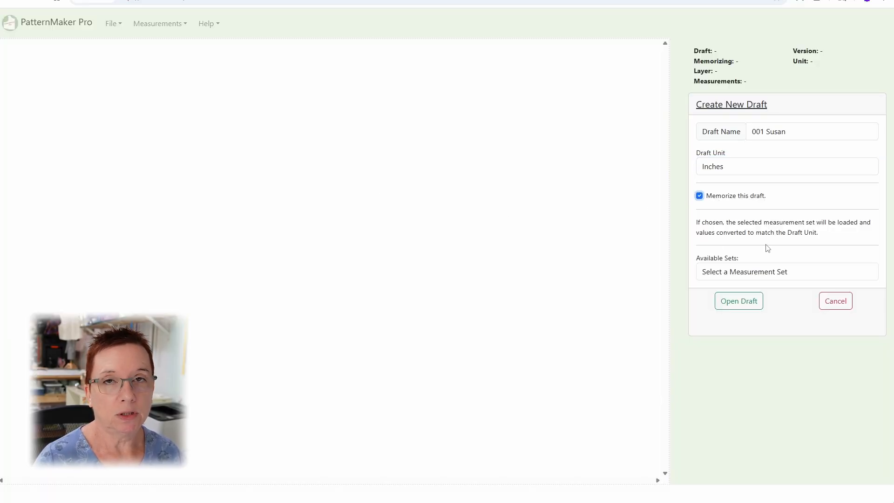
left_click(743, 275)
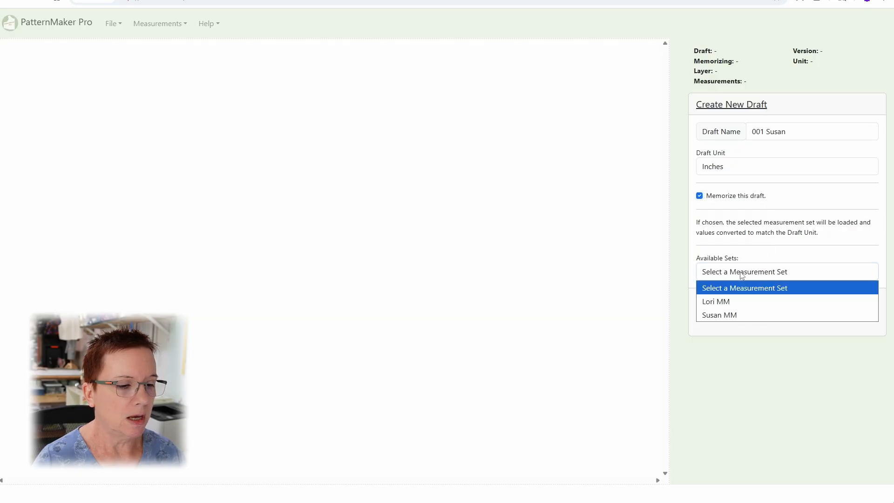
left_click(724, 314)
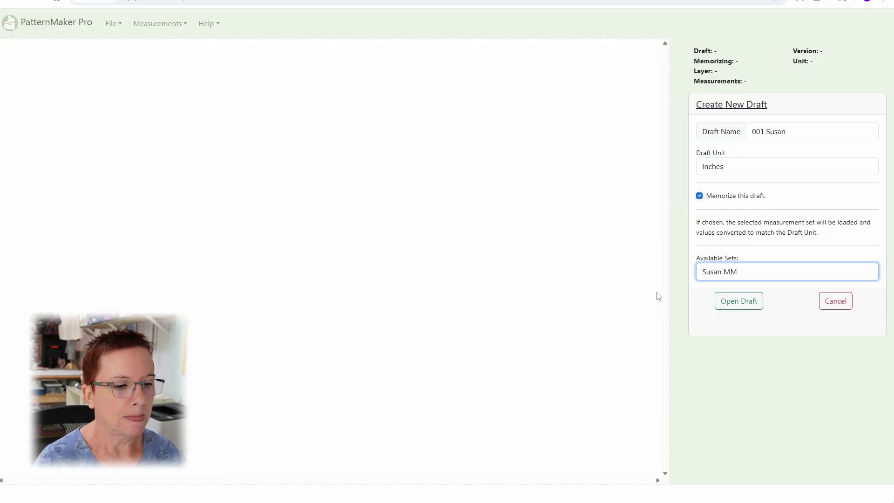
left_click(745, 305)
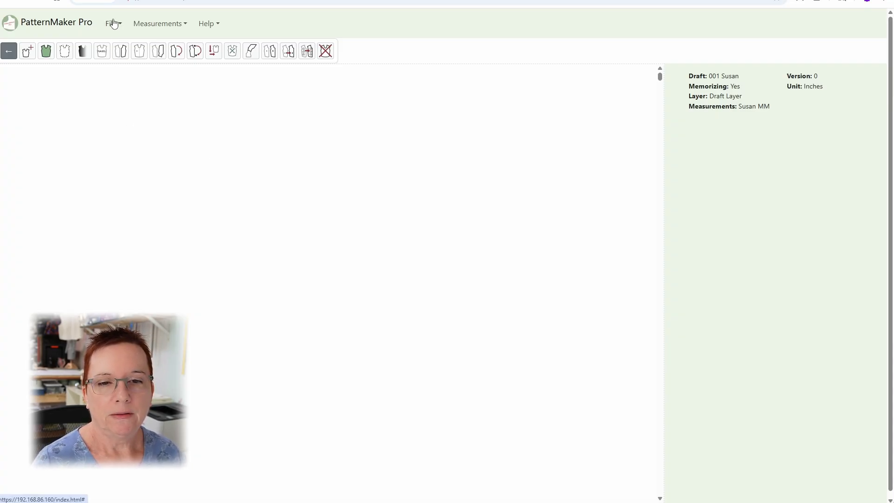
Import the SVG file 001-easy-fit-knit-block.svg into the draft.
left_click(114, 24)
left_click(115, 150)
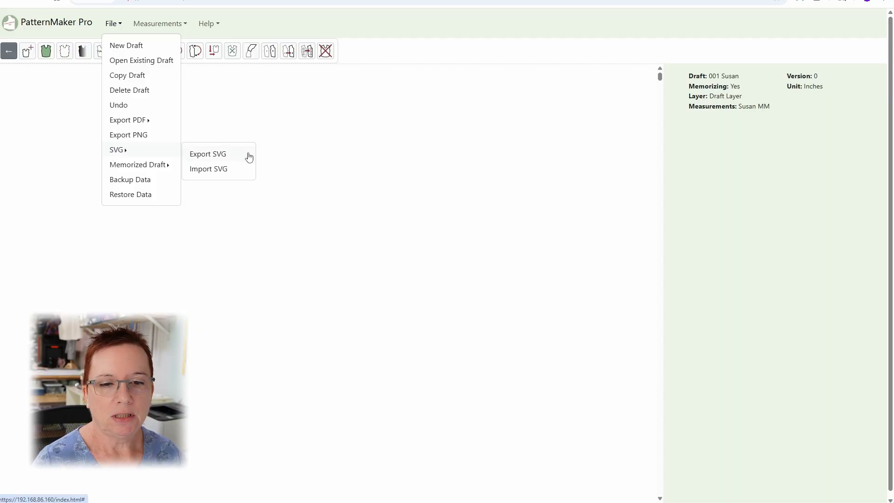
left_click(224, 176)
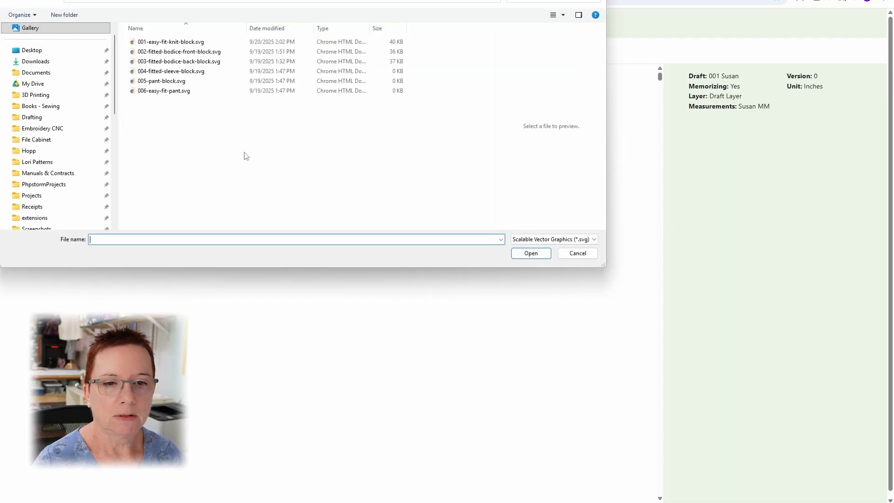
left_click(525, 256)
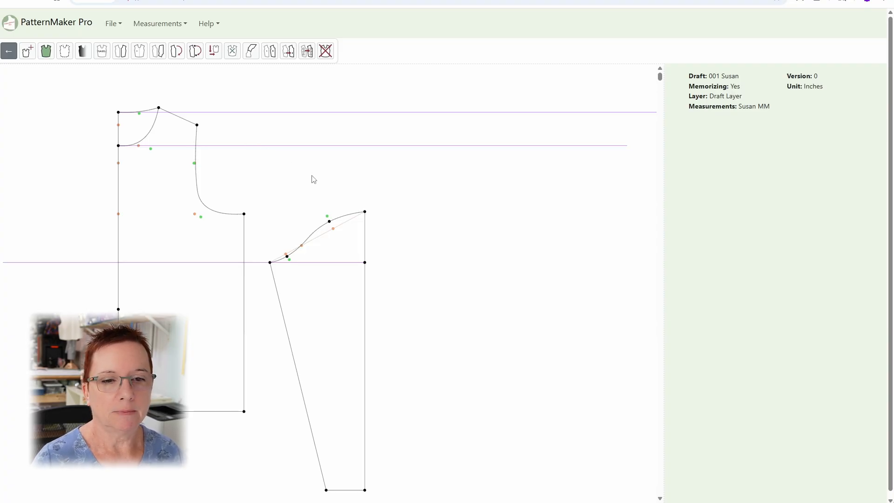
Turn on the display of item names on the canvas.
left_click(8, 53)
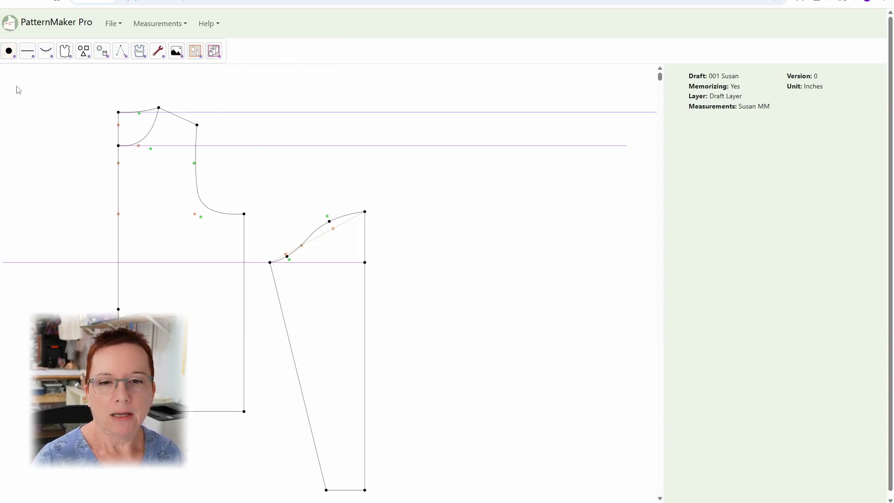
left_click(158, 54)
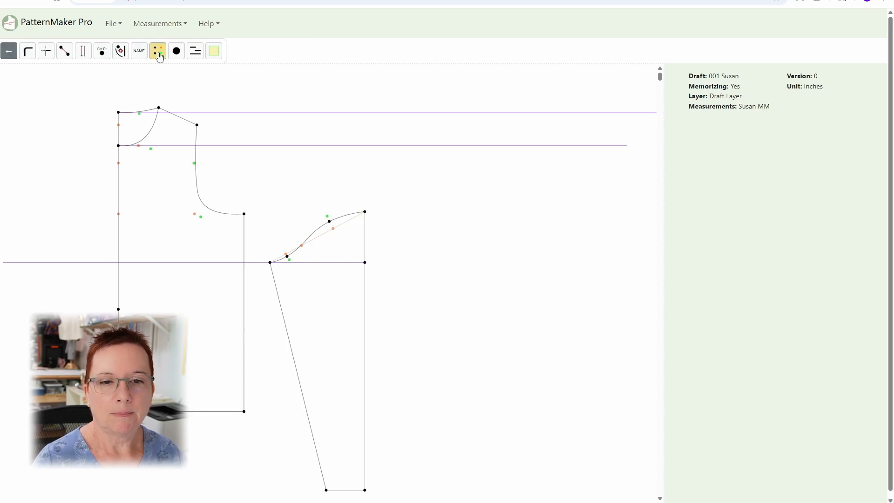
left_click(102, 55)
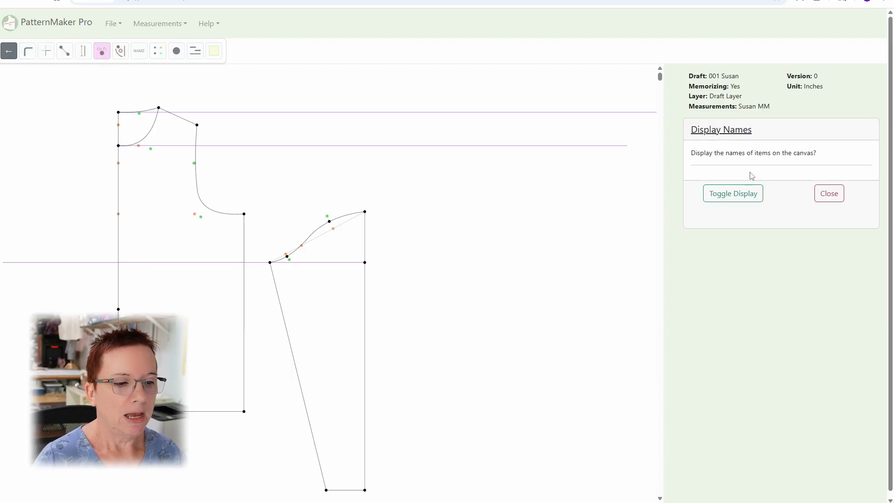
left_click(738, 196)
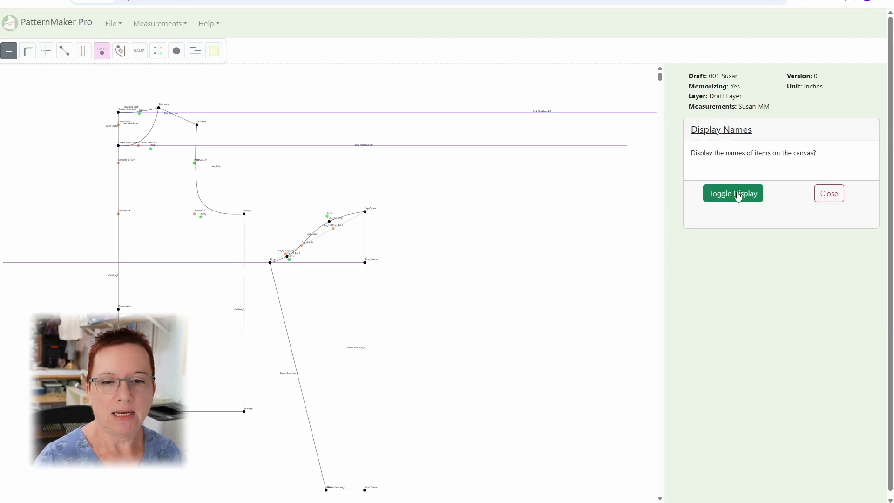
left_click(738, 196)
left_click(738, 196)
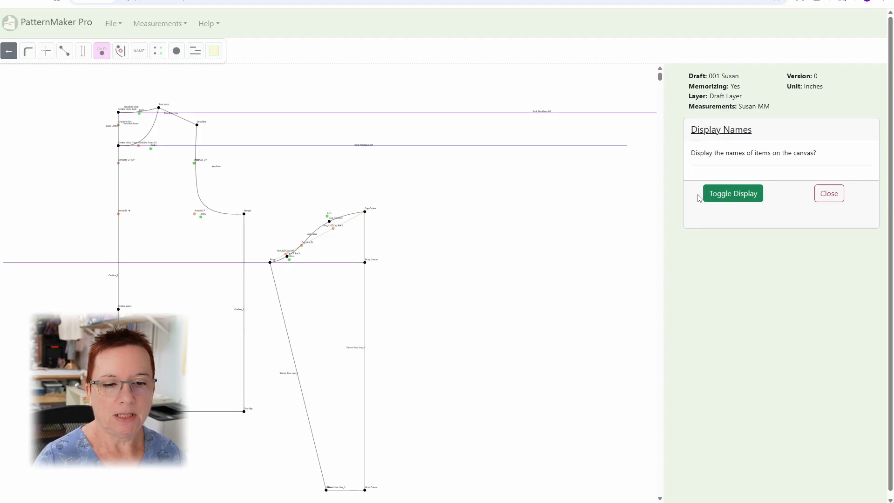
Examine the named points and curves along the neckline, shoulder, armhole and sleeve cap of the imported block, and close the name display settings.
scroll(259, 187, "up", 2)
scroll(259, 187, "up", 2)
left_click_drag(226, 135, 384, 248)
scroll(385, 252, "up", 1)
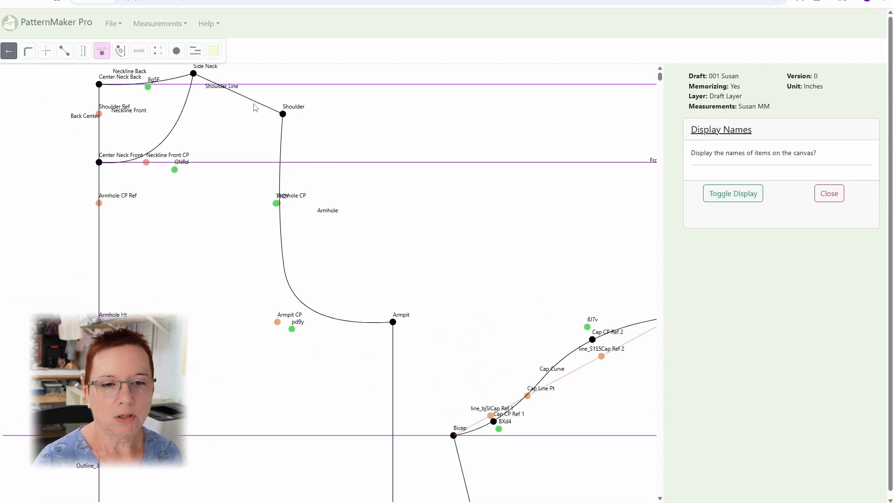
left_click_drag(354, 105, 388, 200)
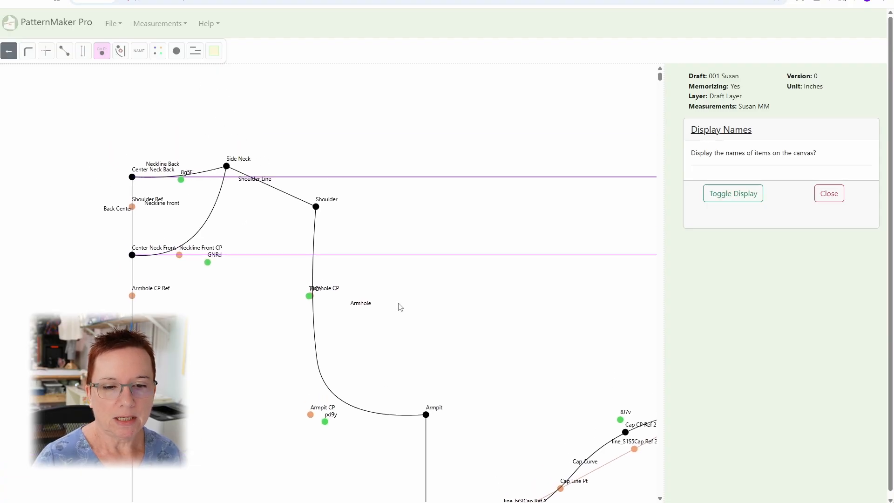
left_click_drag(399, 306, 373, 203)
scroll(389, 267, "down", 2)
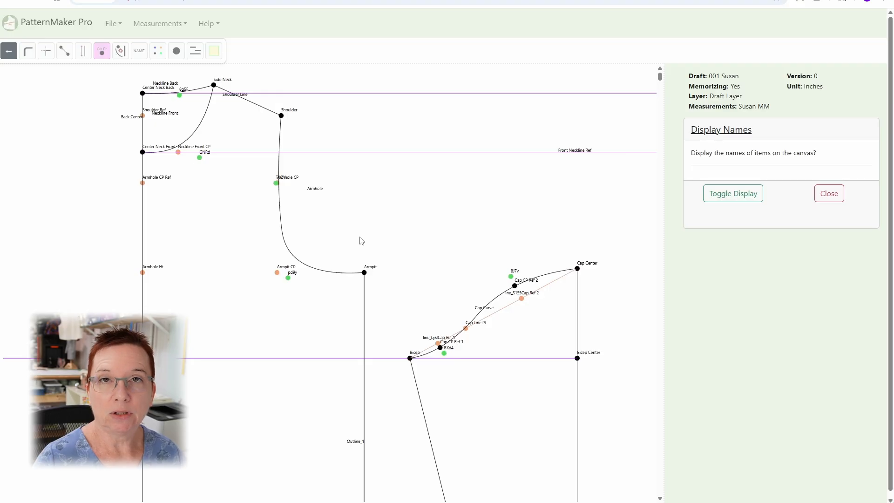
scroll(397, 278, "down", 3)
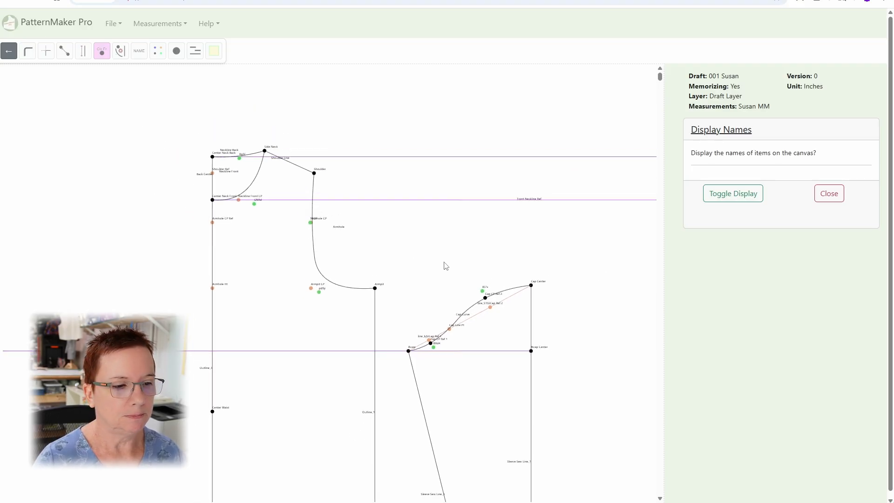
mouse_move(364, 208)
left_mouse_down()
mouse_move(354, 199)
mouse_move(361, 217)
left_mouse_up()
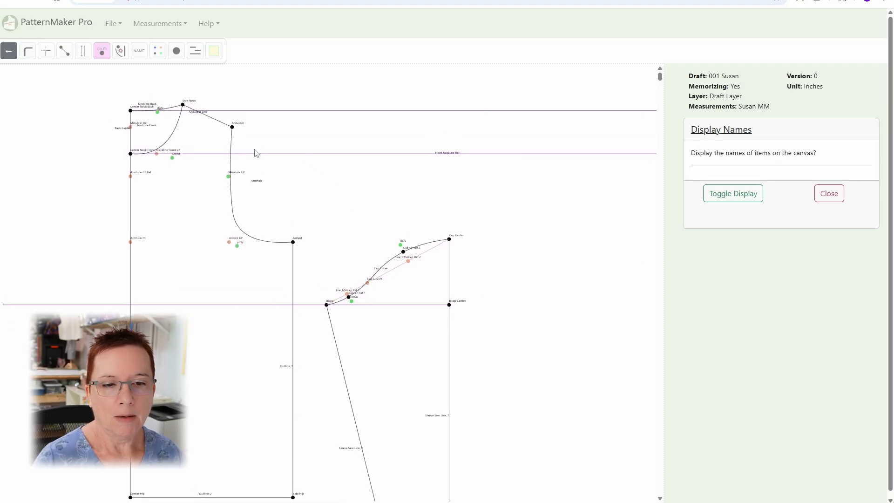
scroll(333, 225, "down", 2)
left_click_drag(358, 225, 335, 200)
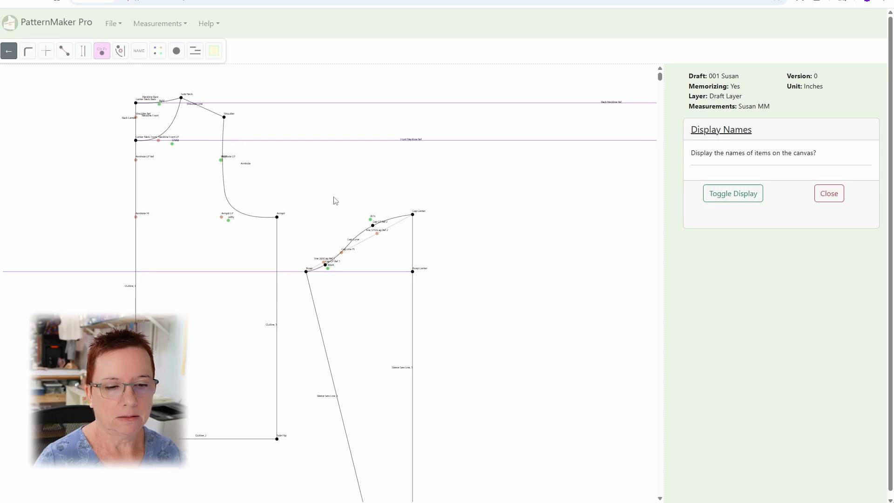
left_click(829, 199)
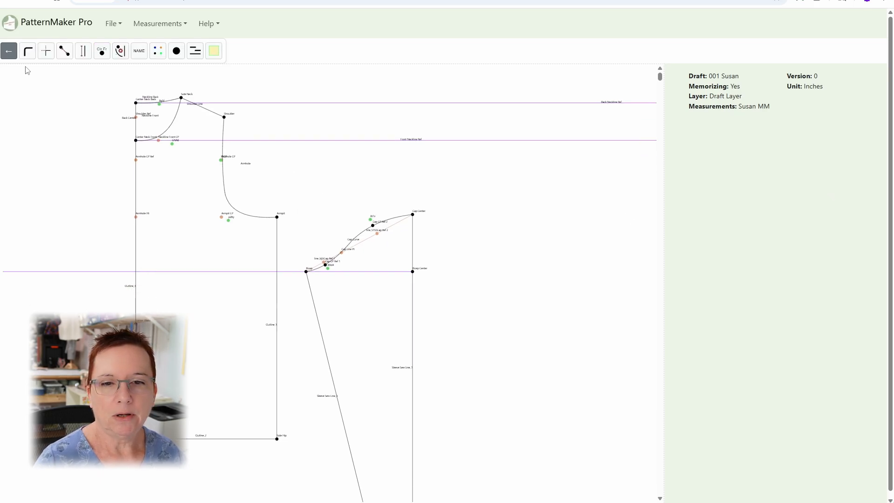
Hide the imported 001-easy-fit-knit-block.svg layer with its sublayers through the layer visibility settings.
left_click(9, 51)
left_click(65, 51)
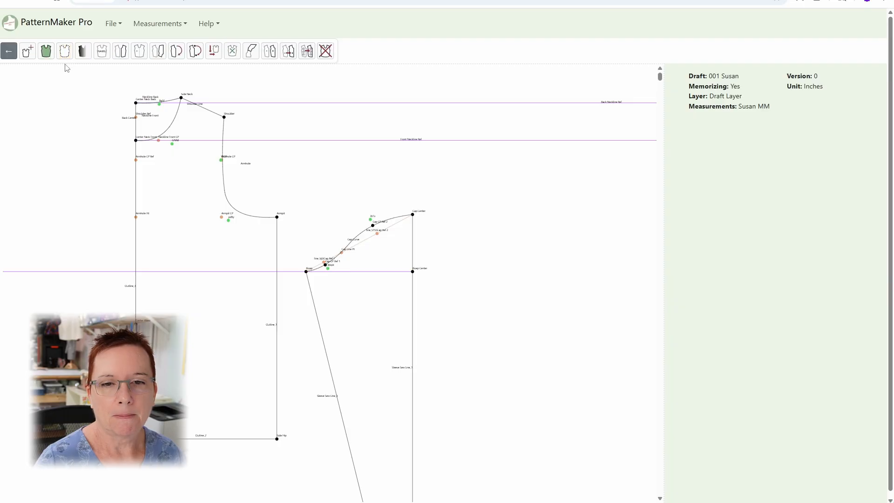
left_click(65, 54)
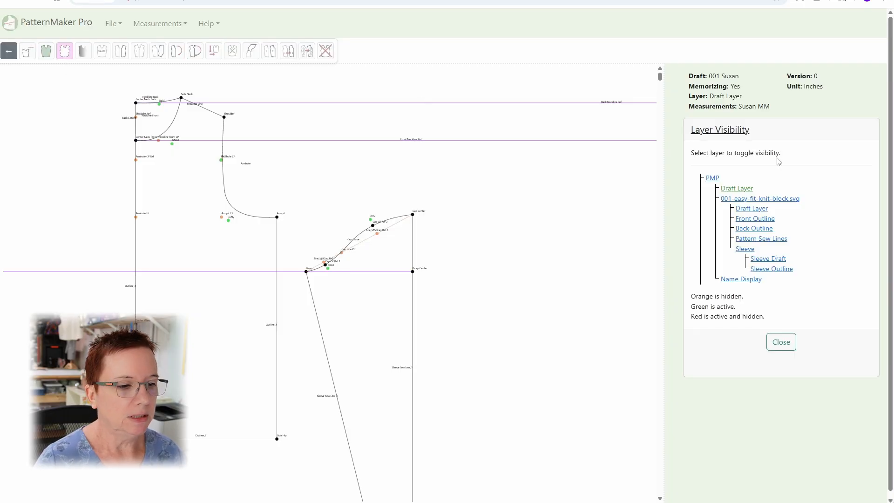
left_click(789, 200)
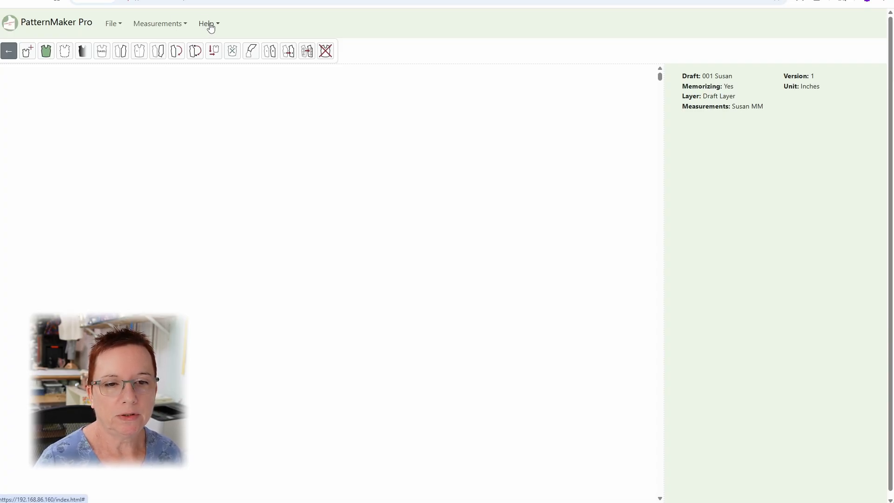
Import the Easy Fit Knit Block draft tutorial file so its instructions appear beside the draft.
left_click(207, 25)
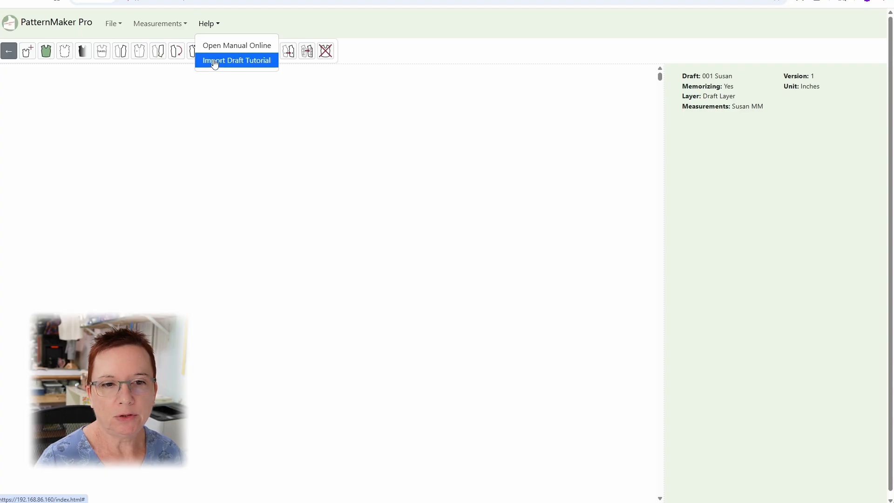
left_click(214, 62)
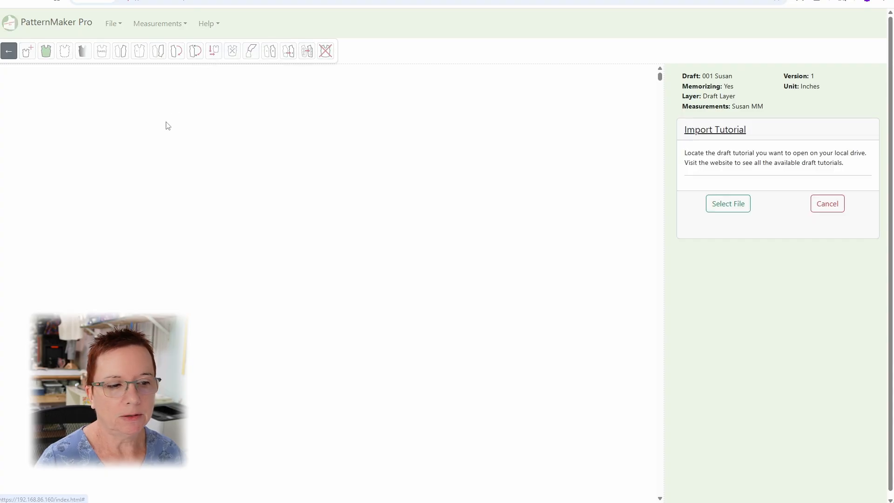
left_click(720, 206)
left_click(196, 43)
left_click(546, 252)
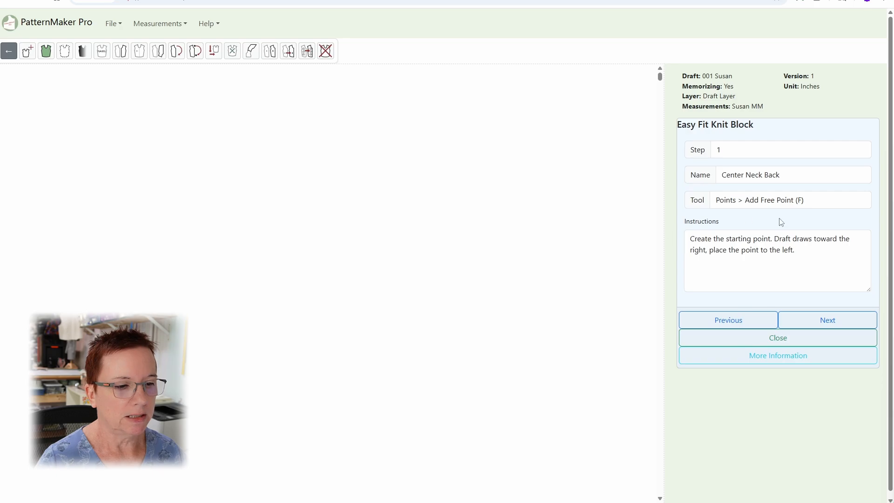
mouse_move(665, 240)
left_mouse_down()
mouse_move(599, 244)
mouse_move(707, 244)
mouse_move(598, 256)
mouse_move(666, 256)
left_mouse_up()
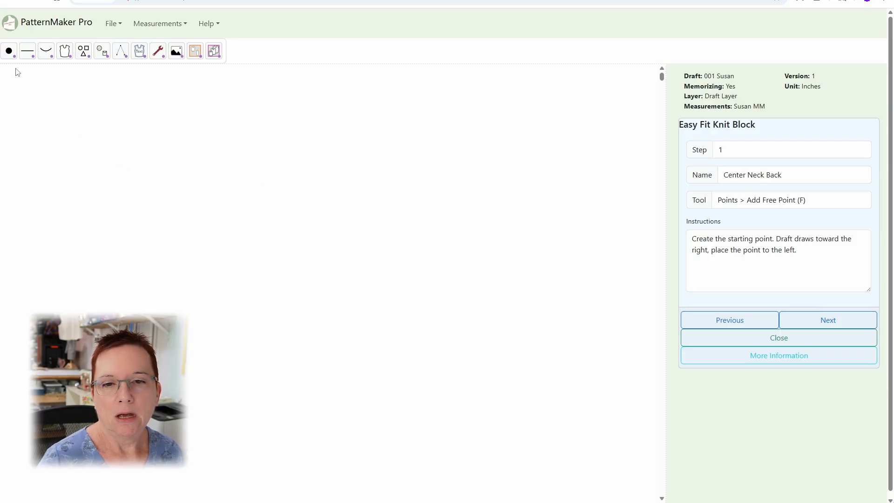
Add a black free point named Center Neck Back near the upper-left area of the draft.
left_click(9, 52)
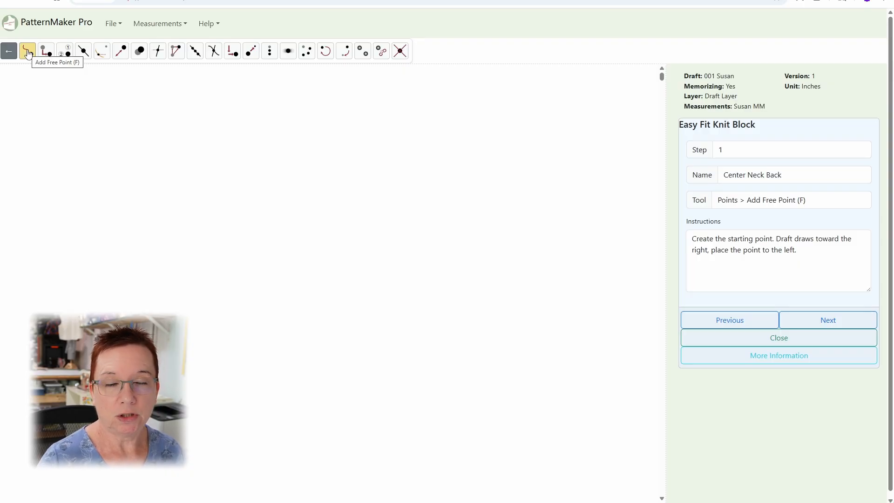
left_click(27, 53)
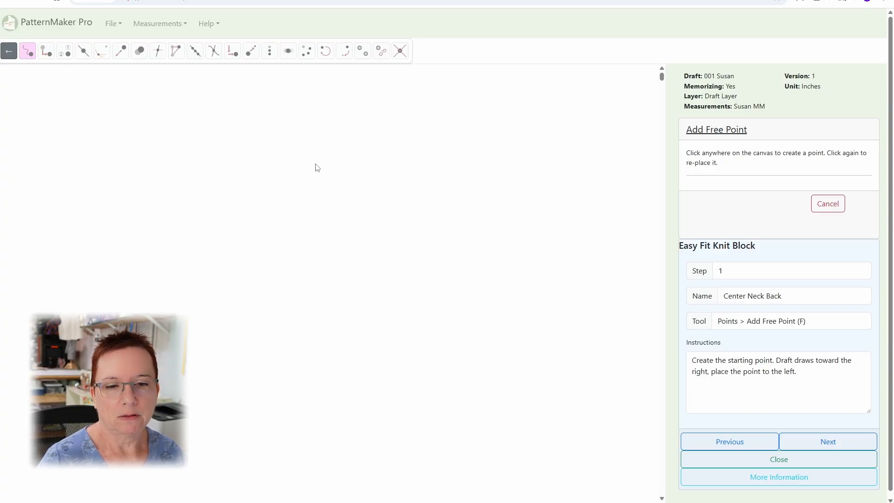
left_click(83, 141)
left_click(755, 193)
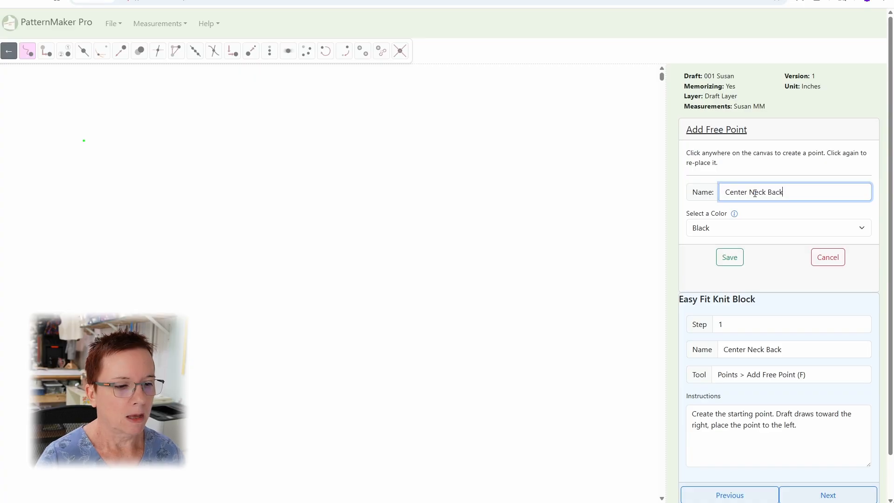
left_click(728, 259)
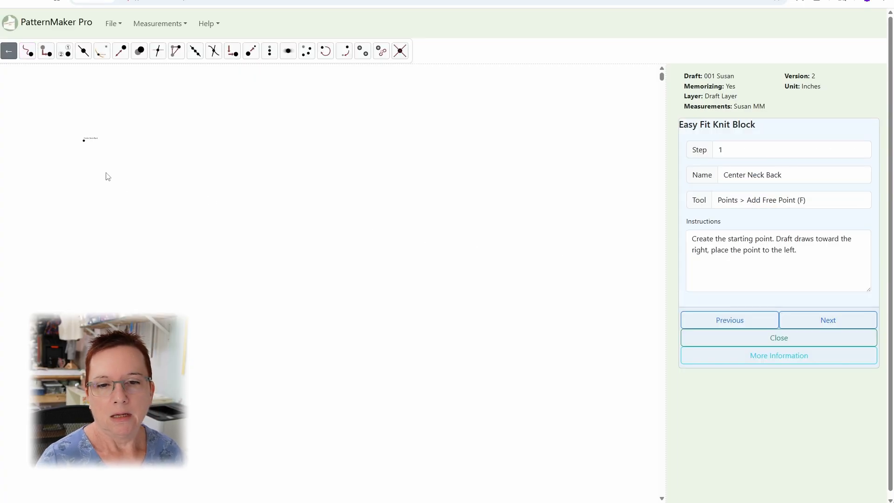
left_click_drag(131, 154, 185, 168)
scroll(186, 167, "up", 4)
scroll(186, 167, "down", 2)
scroll(186, 167, "up", 2)
scroll(186, 167, "down", 2)
left_click_drag(187, 154, 215, 178)
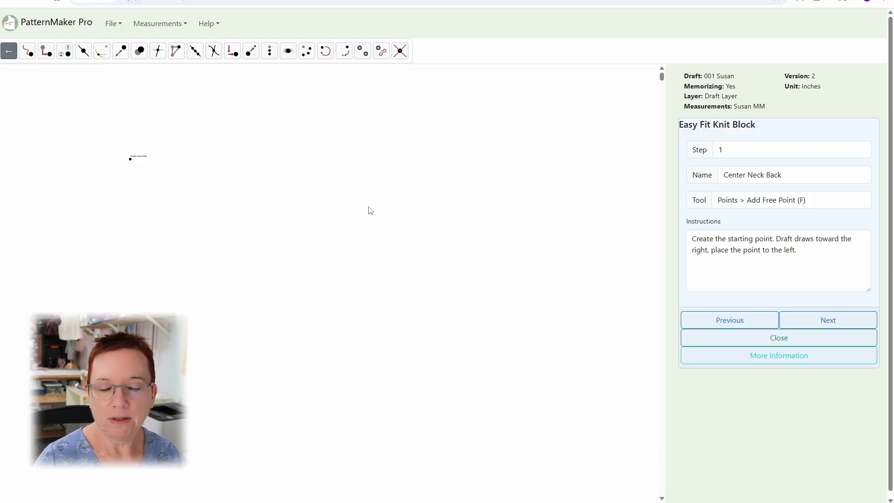
Show the canvas area to check the Center Neck Back point against its border, and close the canvas display.
left_click(9, 52)
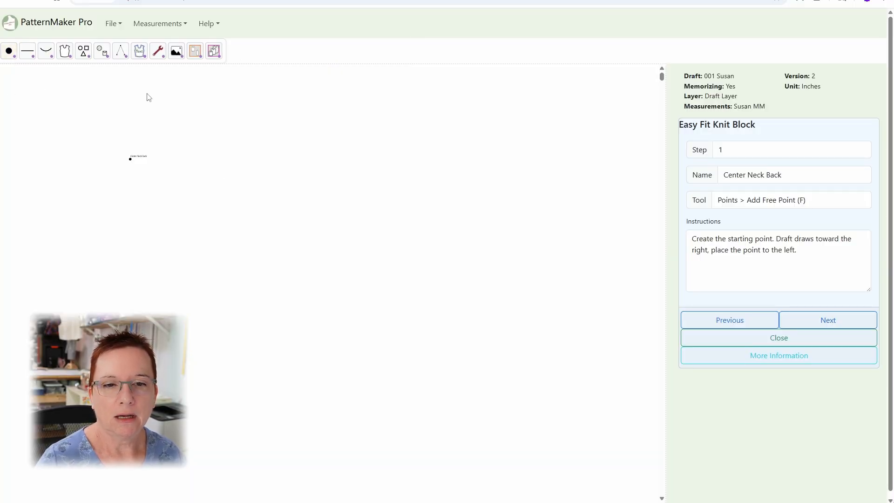
left_click(158, 54)
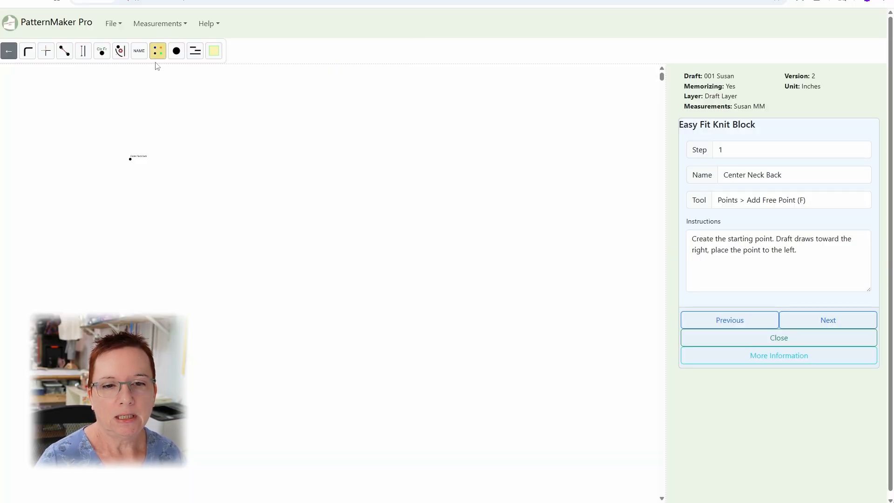
left_click(218, 54)
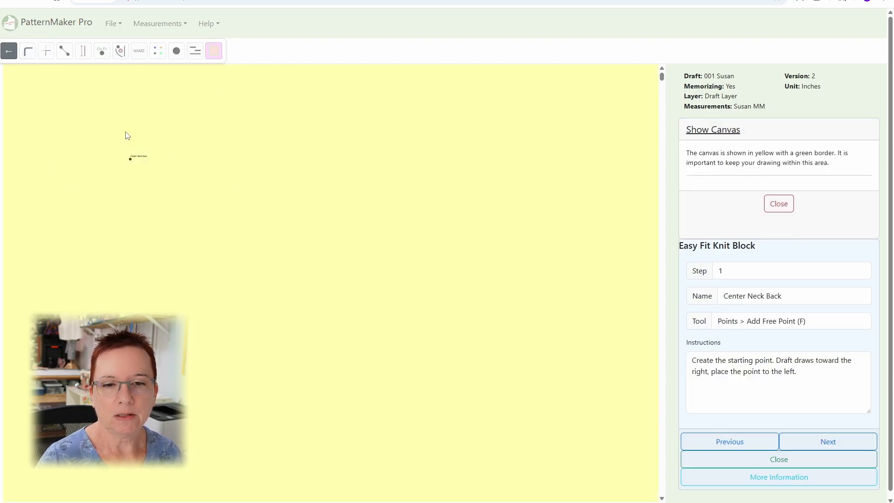
scroll(156, 168, "down", 1)
scroll(82, 132, "up", 2)
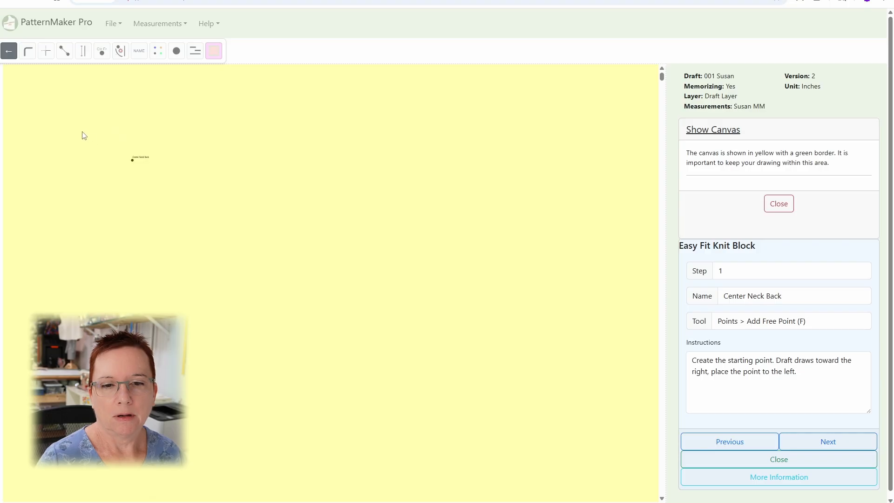
scroll(136, 174, "down", 2)
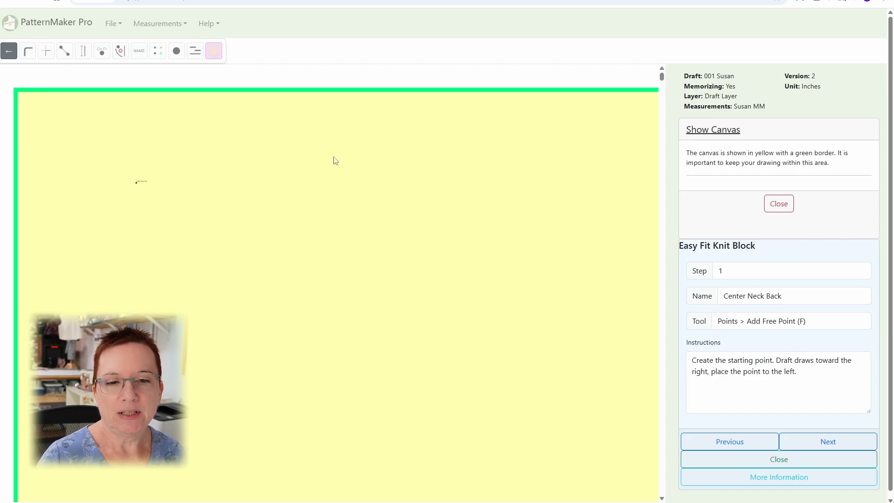
left_click(781, 206)
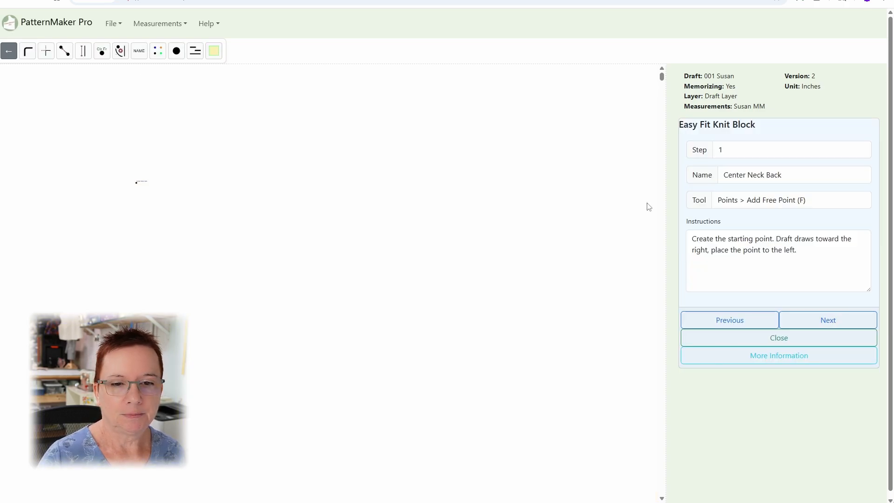
Advance the tutorial to step 3, Center Waist, and start Add Point From Point with Center Neck Back as the base point.
left_click(831, 323)
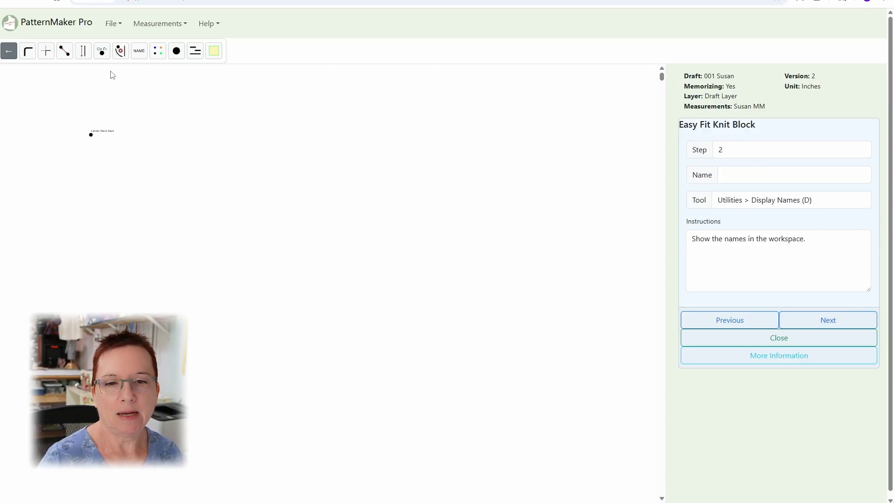
left_click(835, 319)
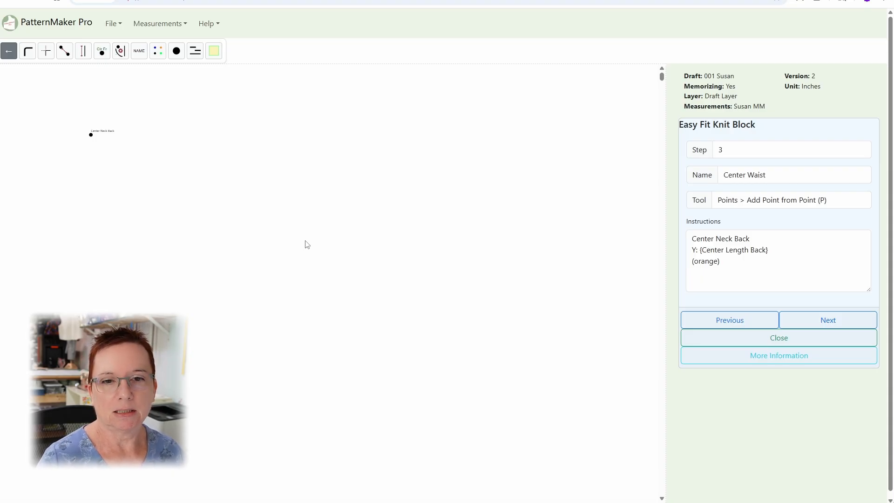
mouse_move(91, 136)
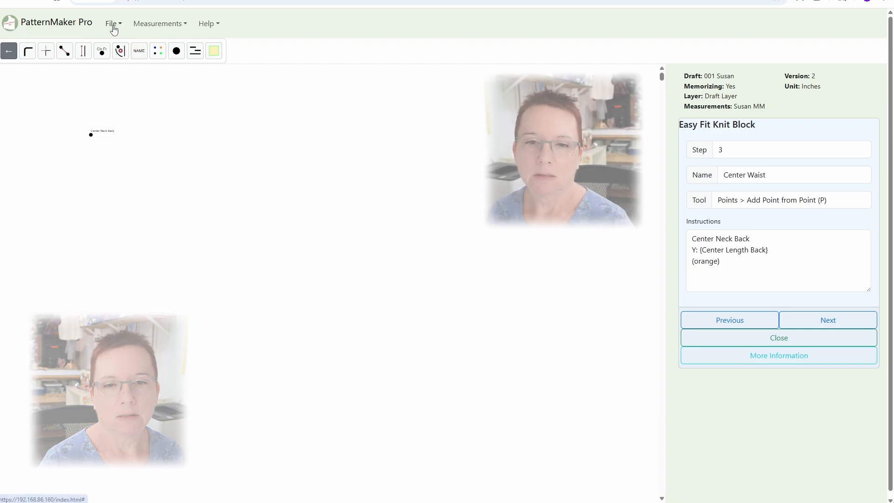
left_click(5, 56)
left_click(8, 53)
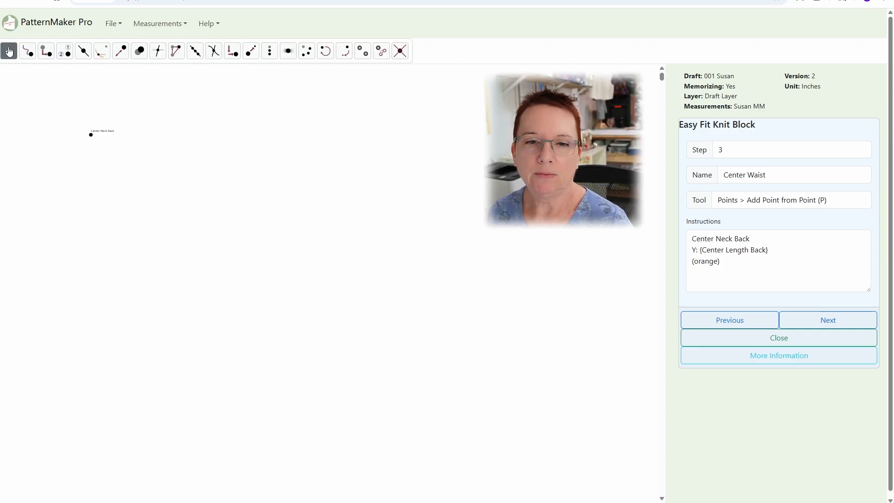
left_click(47, 52)
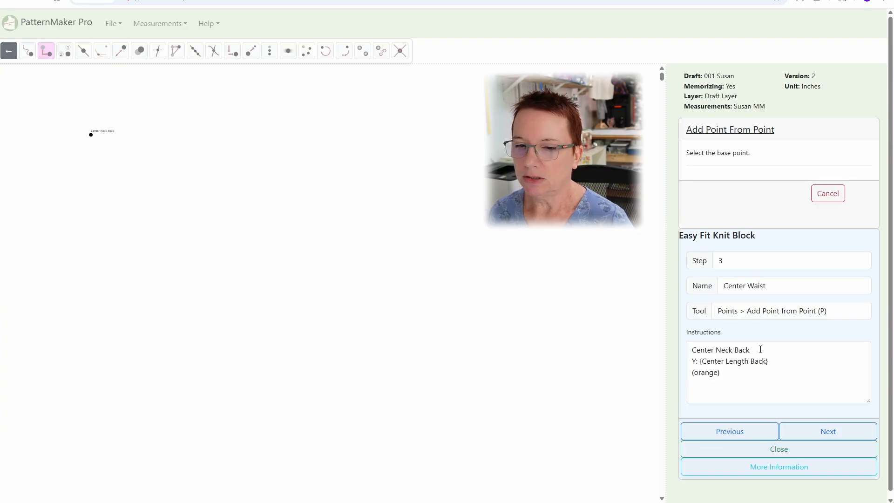
left_click(91, 134)
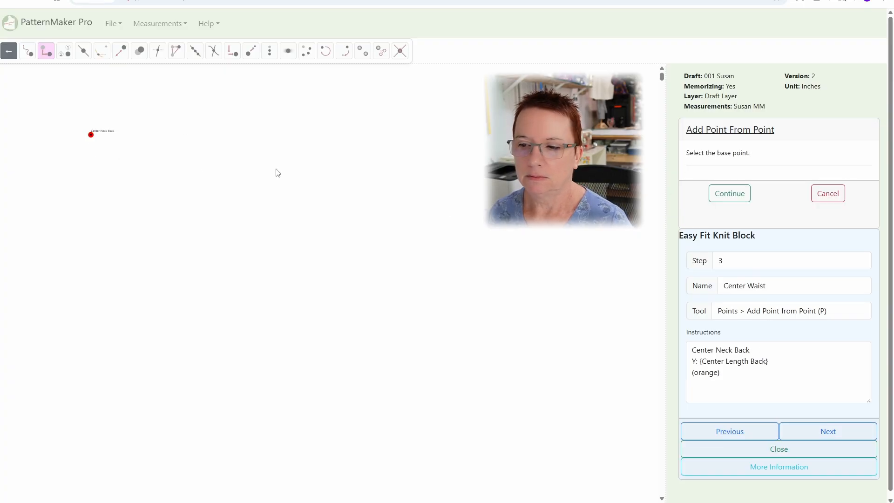
left_click(711, 195)
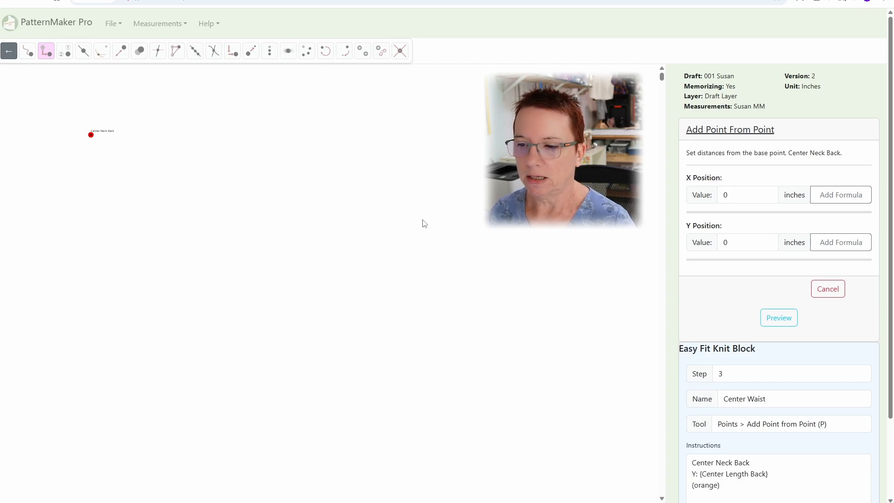
Preview the new point at X positions of 5 and -5 inches from Center Neck Back, and reset X to 0.
left_click(732, 196)
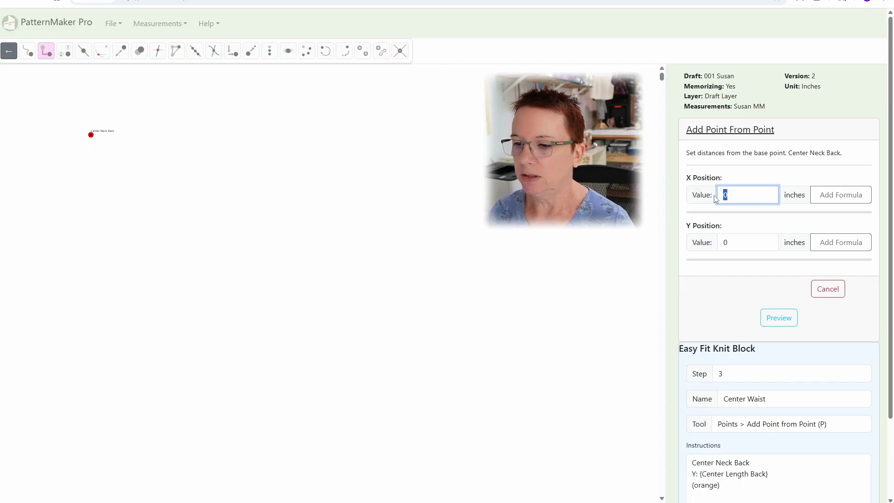
type("5")
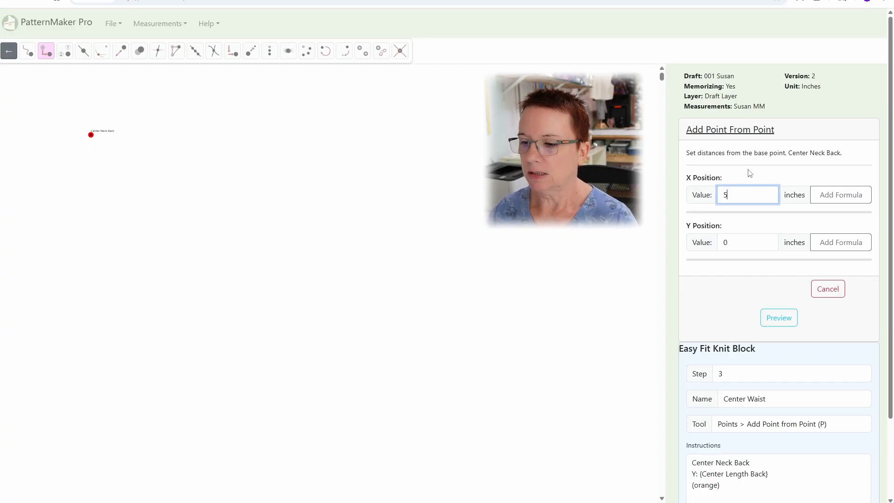
left_click(779, 316)
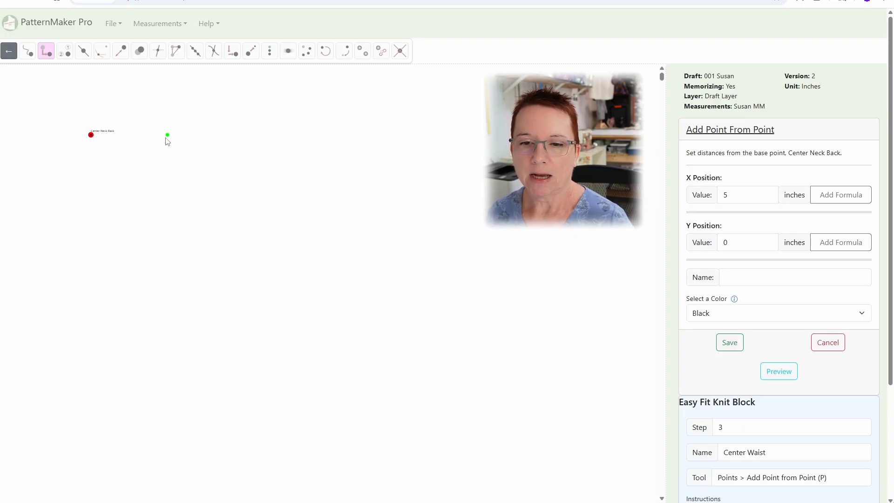
left_click(729, 194)
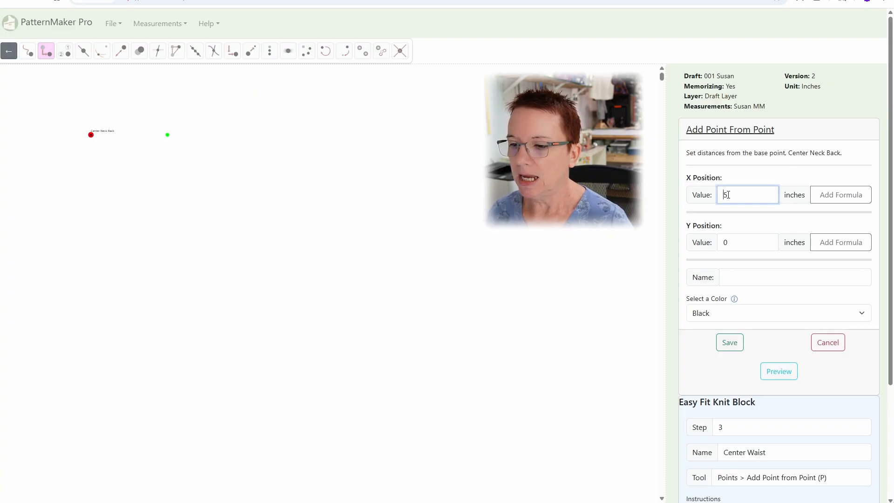
type("-")
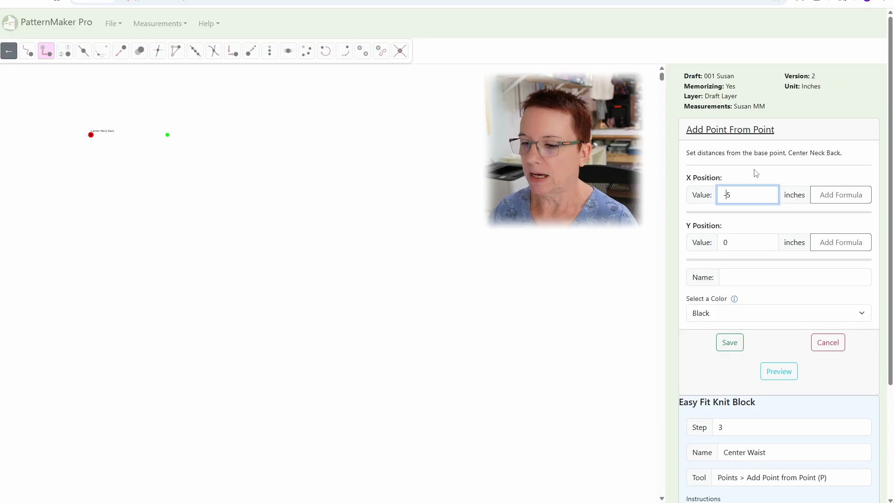
left_click(780, 375)
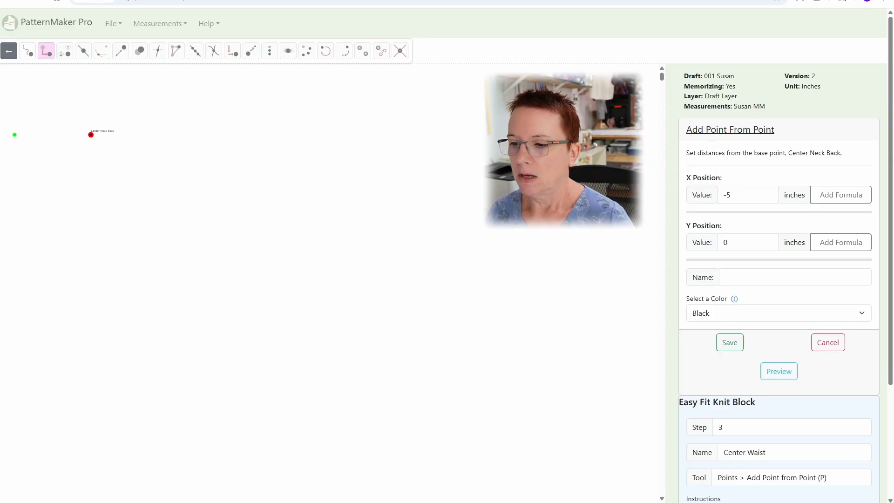
double_click(731, 195)
type("0")
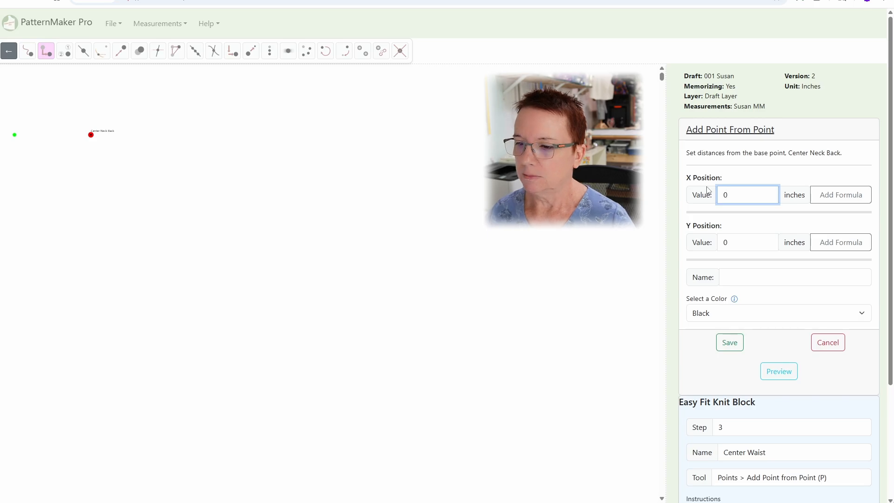
left_click(779, 371)
Preview the new point at Y positions of 2 and -2 inches from Center Neck Back, and reset Y to 0.
double_click(734, 240)
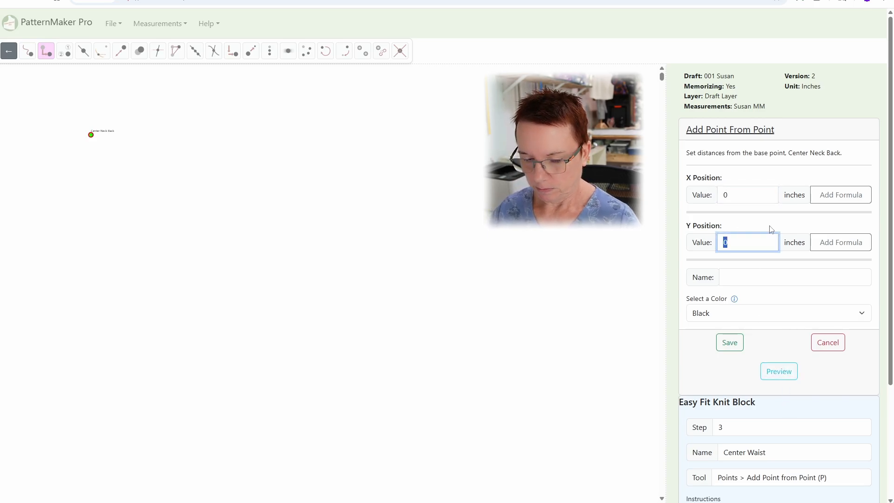
type("2")
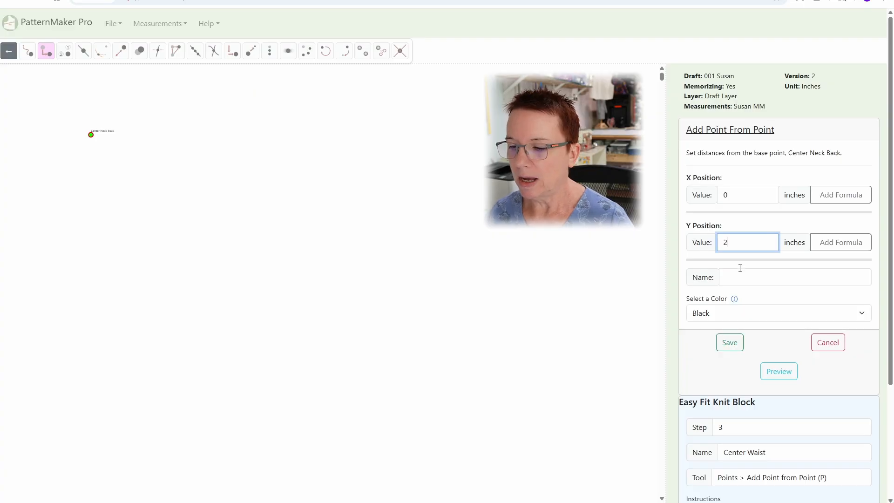
left_click(769, 371)
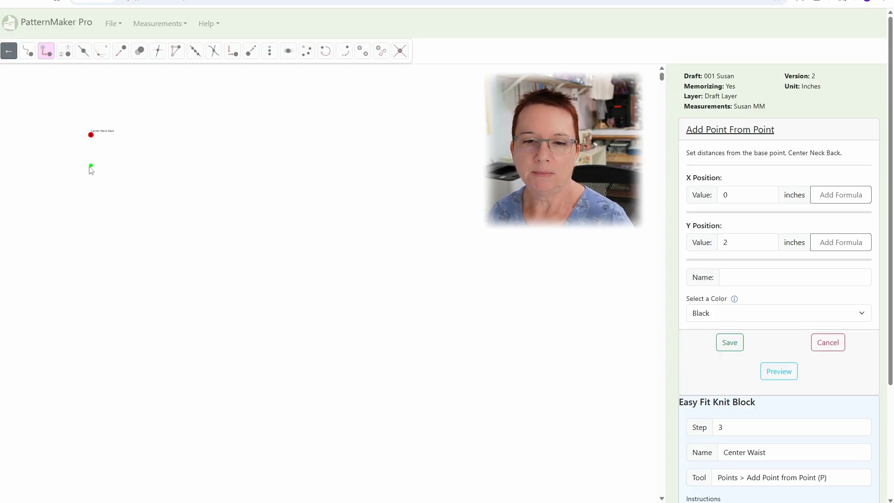
left_click(724, 242)
type("-")
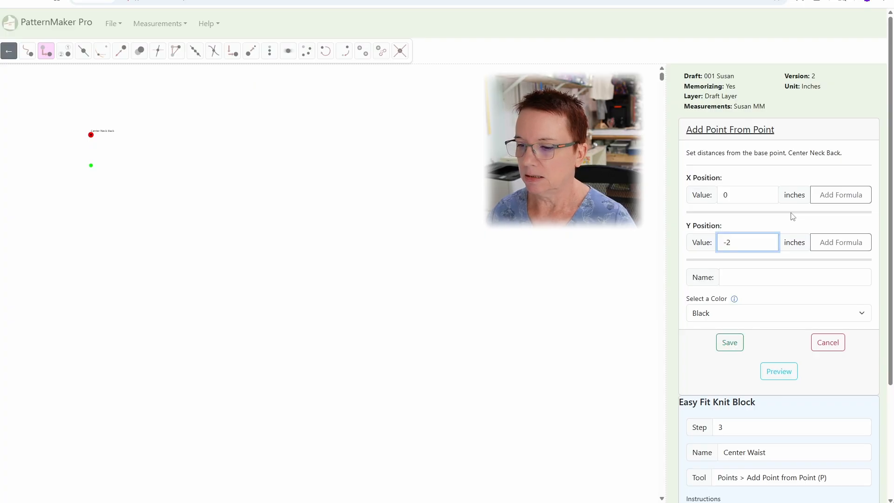
left_click(780, 371)
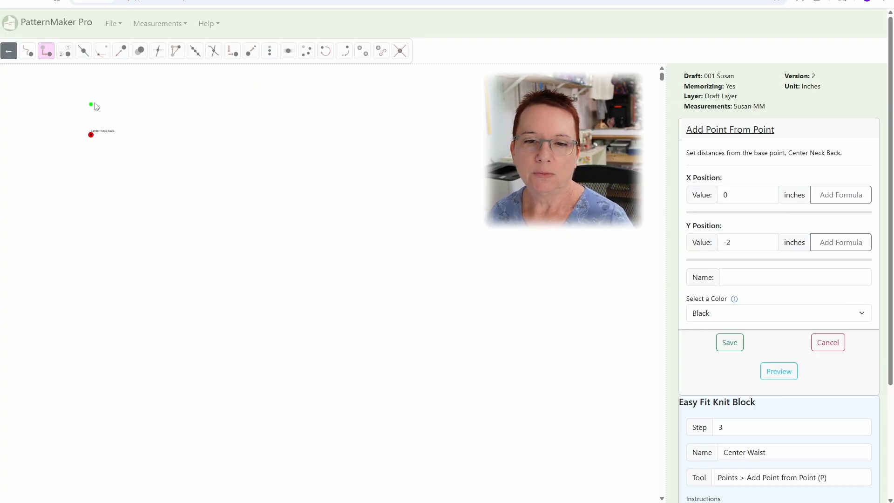
left_click(731, 240)
double_click(731, 240)
type("0")
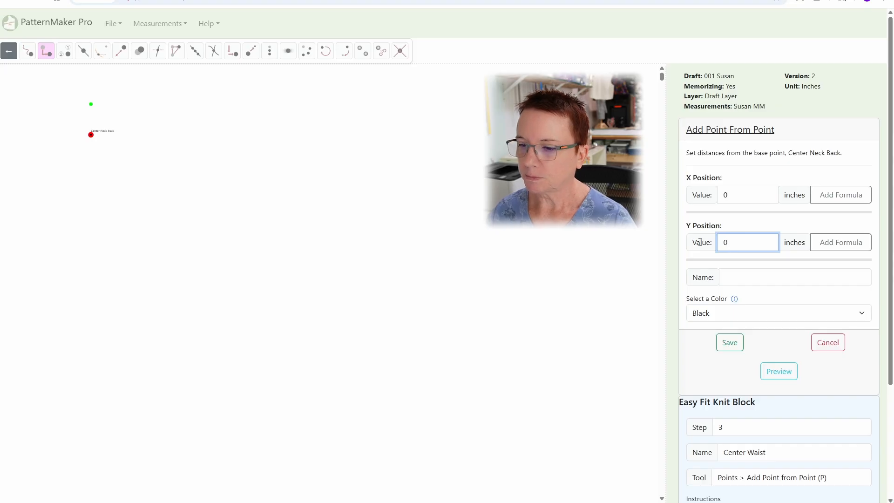
Add a Y position formula for the point from Center Neck Back using the measurement {Center Length Back}, and calculate it.
left_click(770, 371)
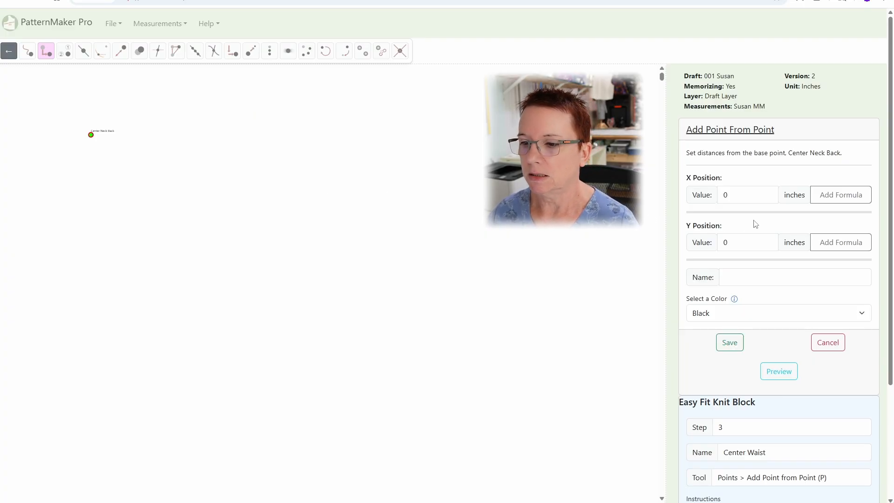
scroll(786, 316, "down", 1)
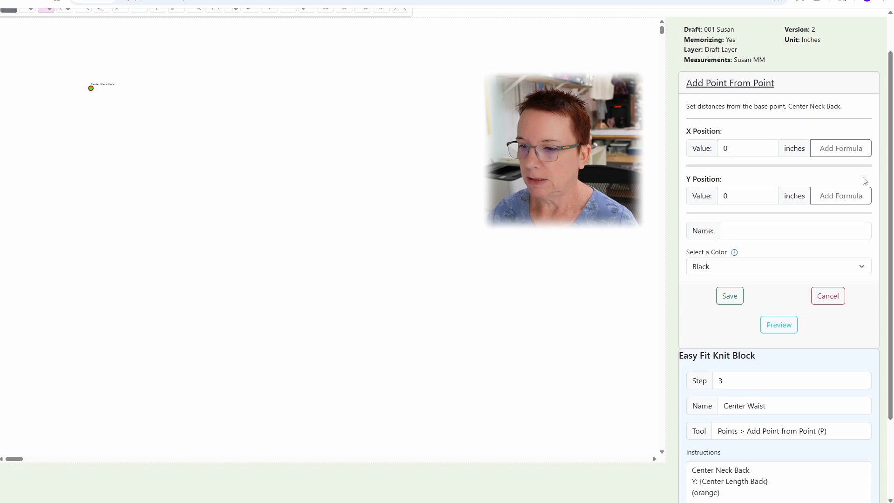
left_click(849, 198)
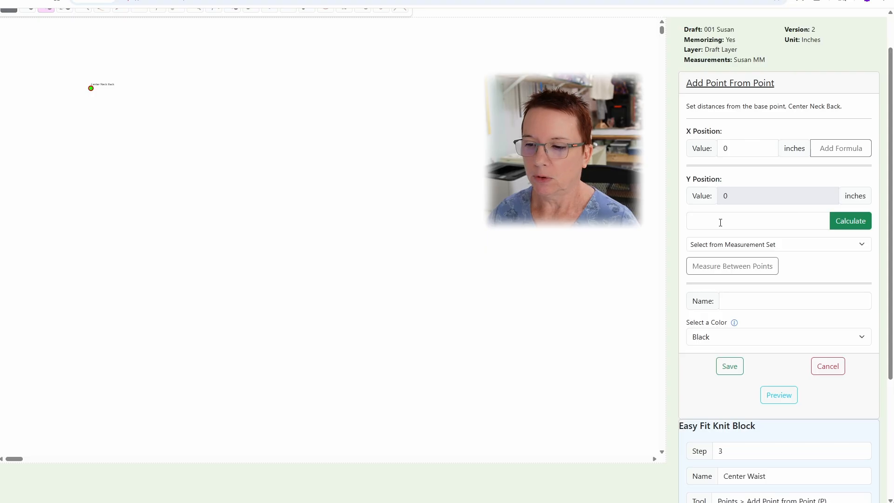
scroll(774, 407, "down", 4)
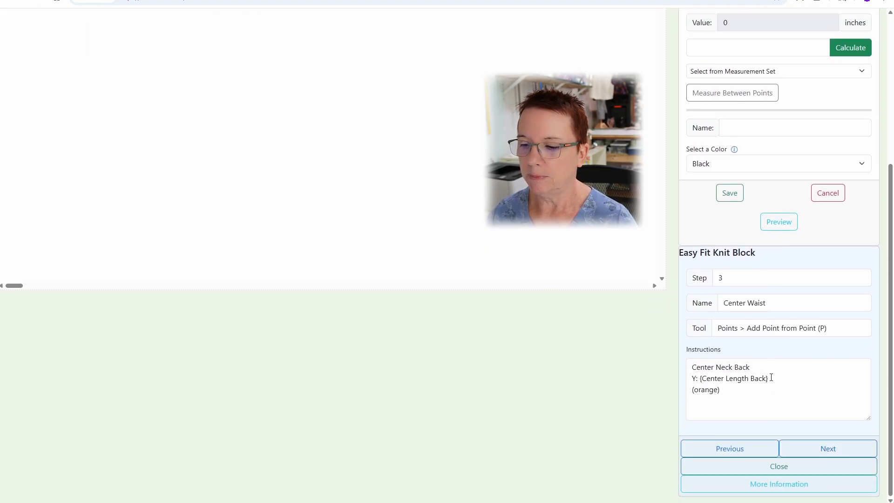
scroll(771, 378, "up", 5)
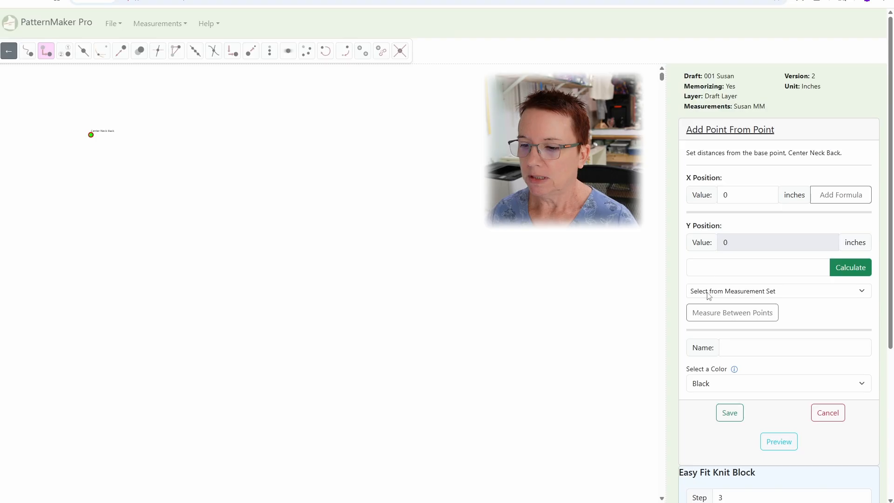
left_click(708, 294)
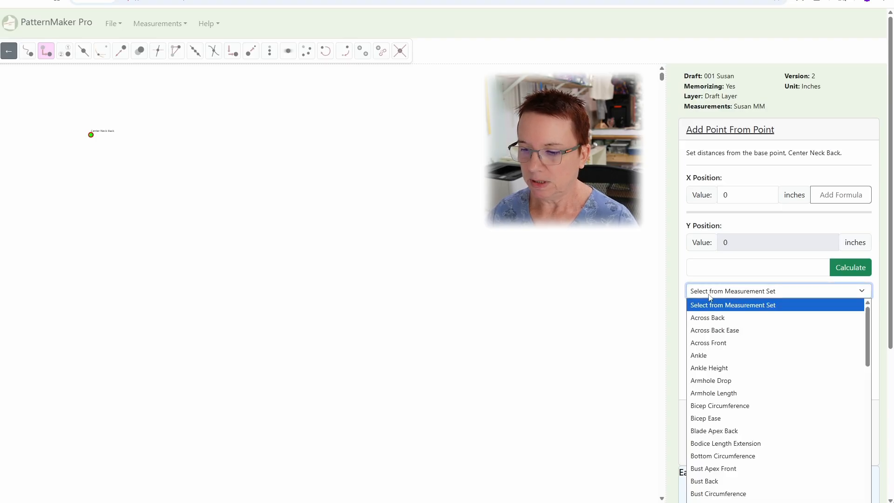
scroll(774, 375, "down", 6)
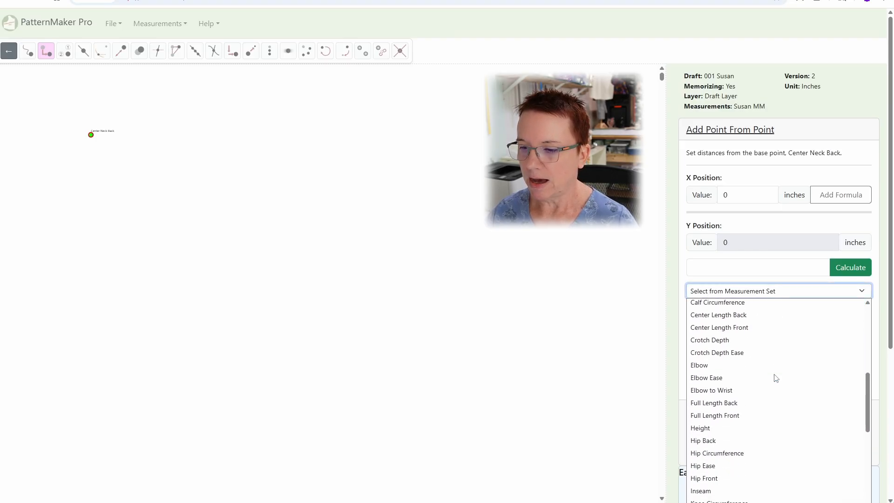
left_click(739, 315)
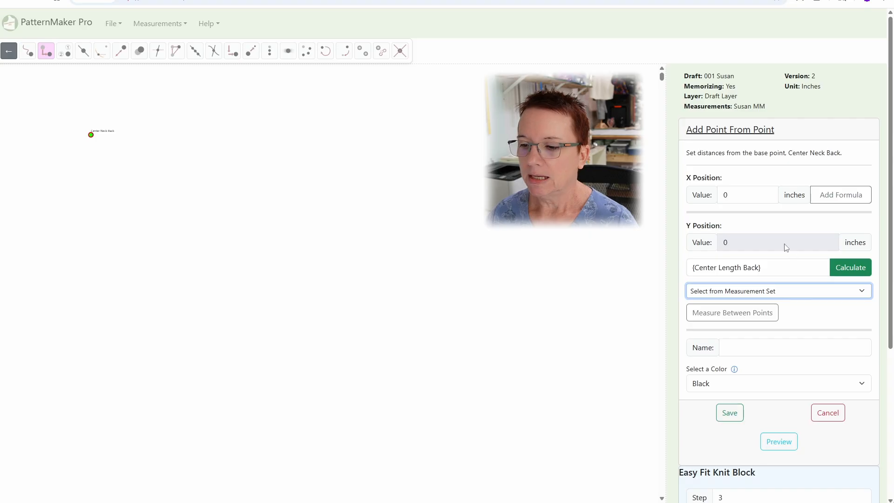
left_click(851, 266)
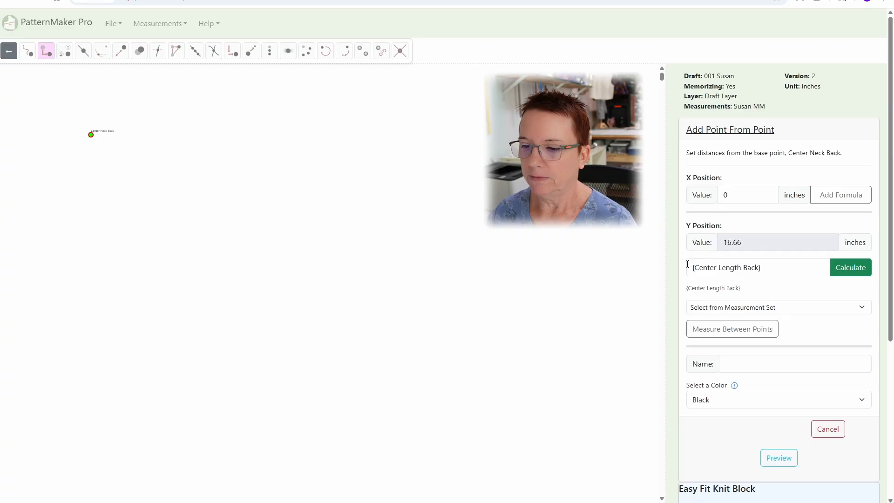
Preview the new point at the calculated Y distance and name it Center Waist.
double_click(756, 242)
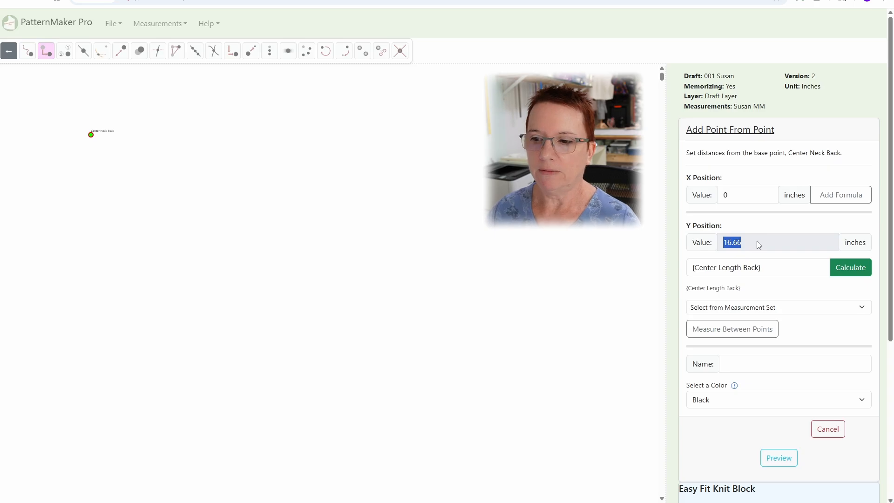
left_click(768, 266)
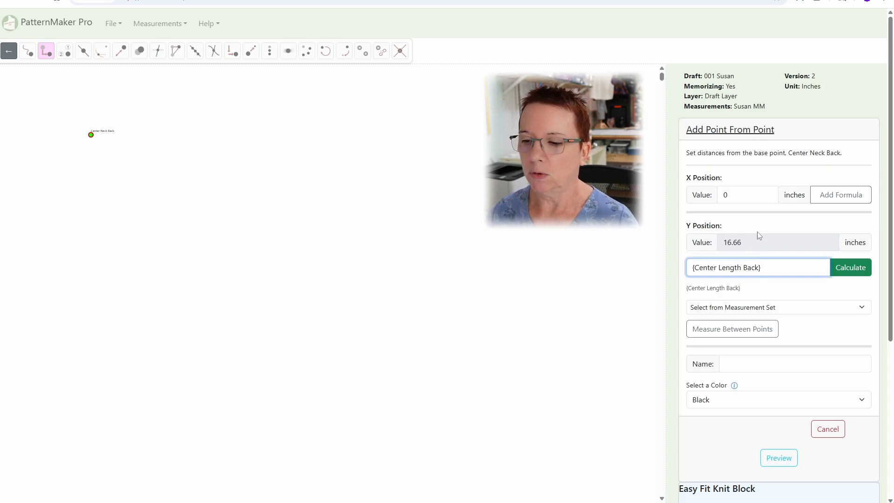
key("Return")
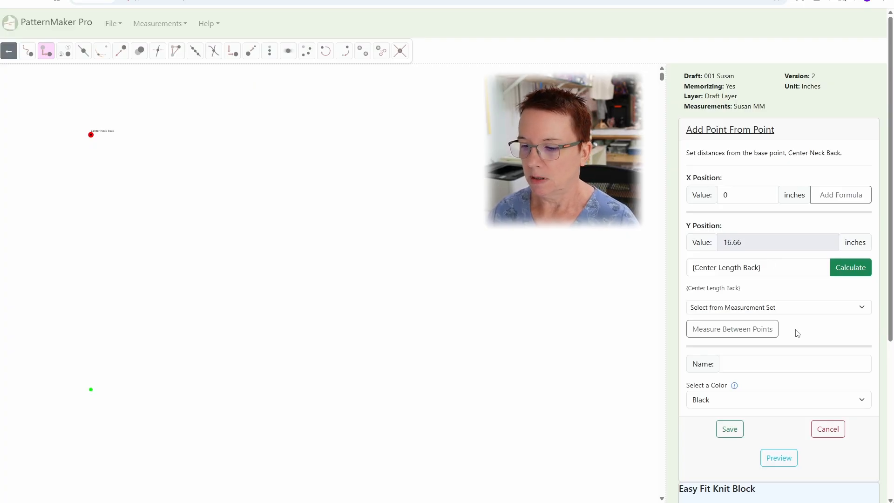
scroll(798, 335, "down", 2)
scroll(798, 335, "up", 1)
left_click(743, 316)
type("Center Waist")
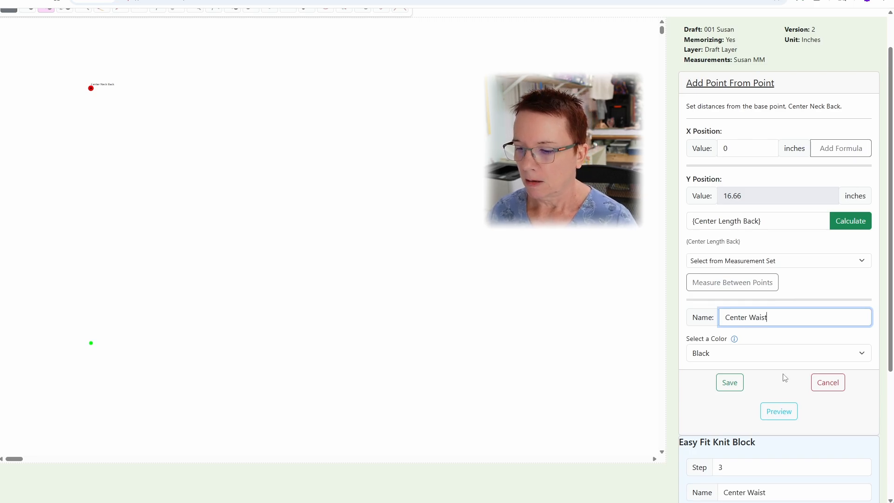
Set the Center Waist point's color to Orange (Reference), preview it and save the point.
scroll(784, 374, "down", 3)
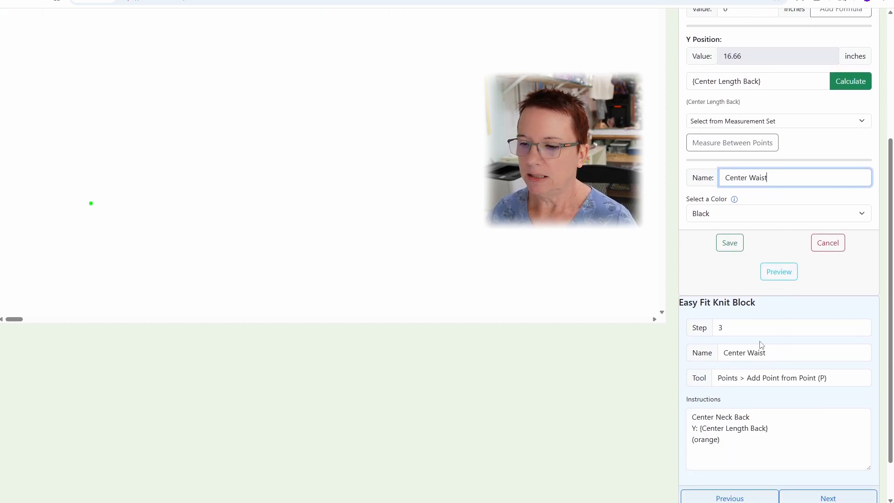
left_click(740, 213)
left_click(715, 237)
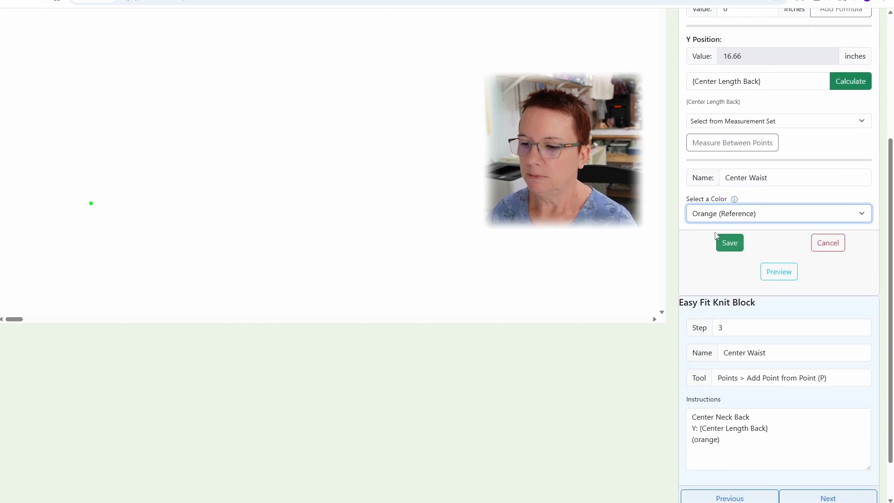
left_click(770, 271)
scroll(773, 268, "up", 2)
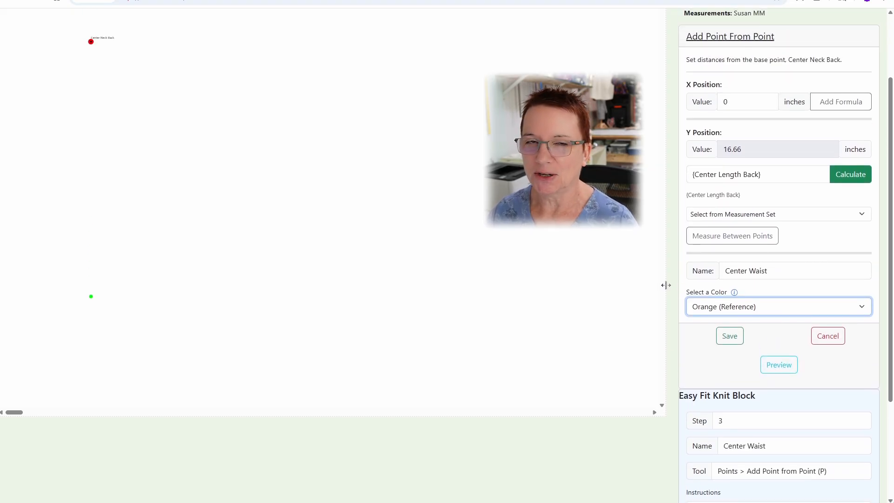
scroll(775, 287, "up", 2)
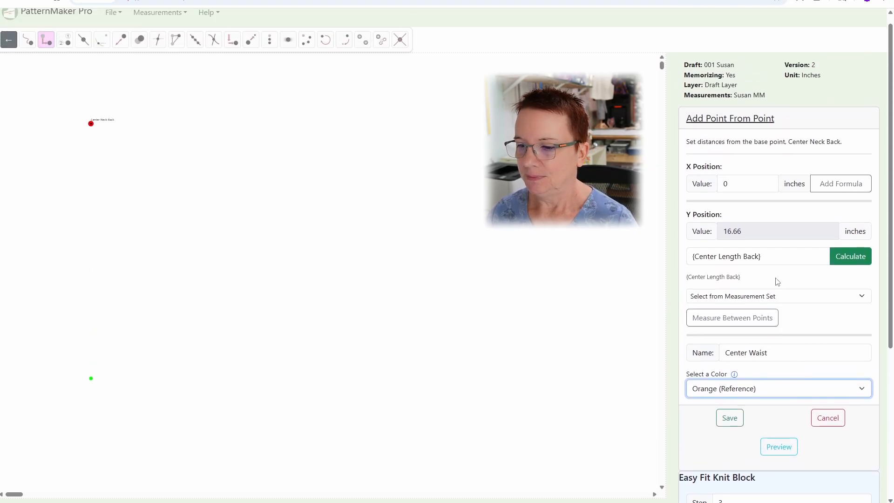
left_click(735, 430)
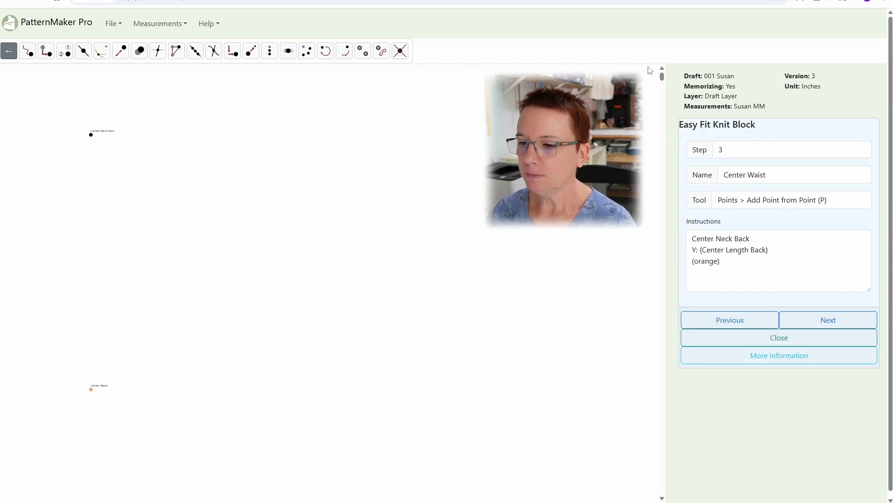
Advance the tutorial to step 4, Center Hip, and start Add Point From Point with Center Waist as the base point.
left_click(835, 320)
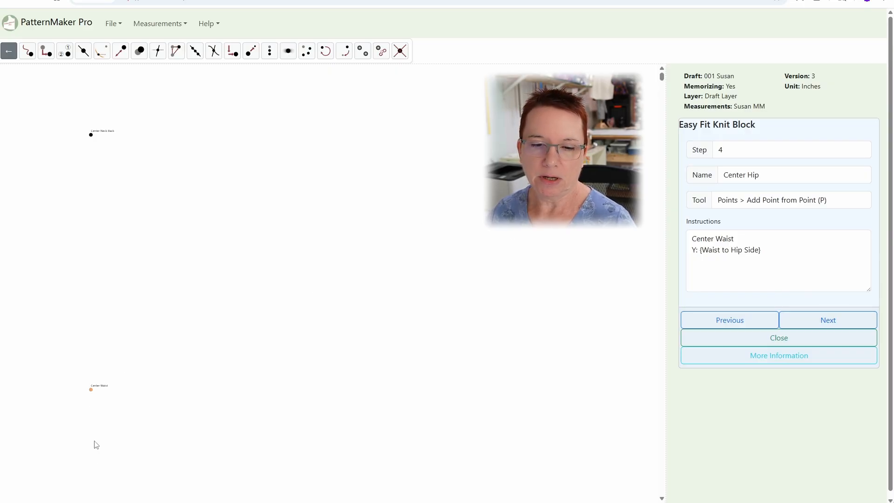
left_click(49, 54)
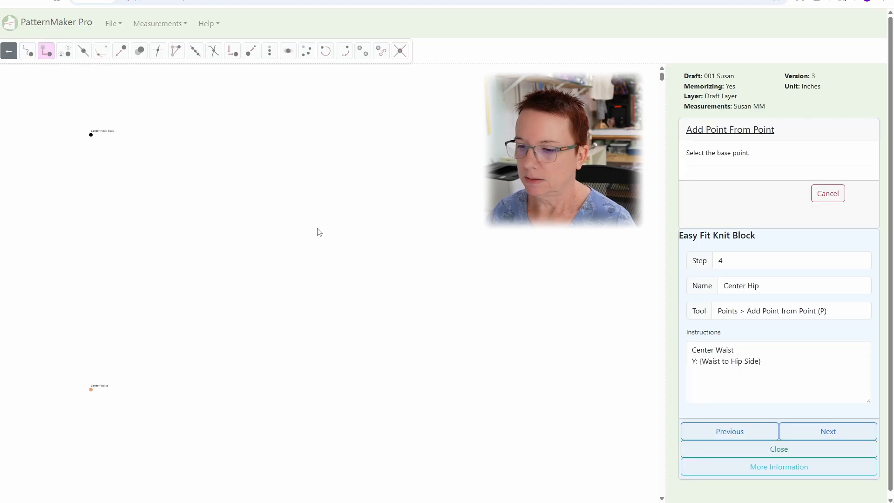
left_click(91, 389)
left_click(717, 193)
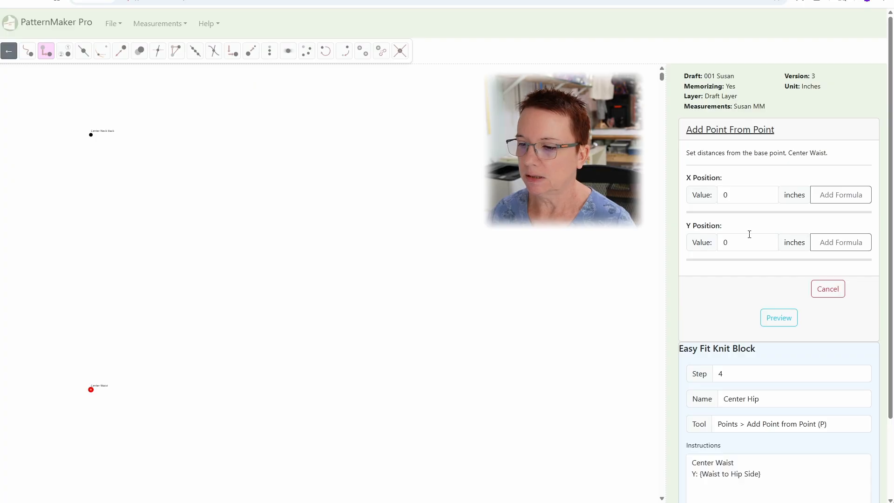
Add the Y position formula {Waist to Hip Side} from the measurement set, calculate it and preview the point below Center Waist.
left_click(852, 243)
left_click(706, 292)
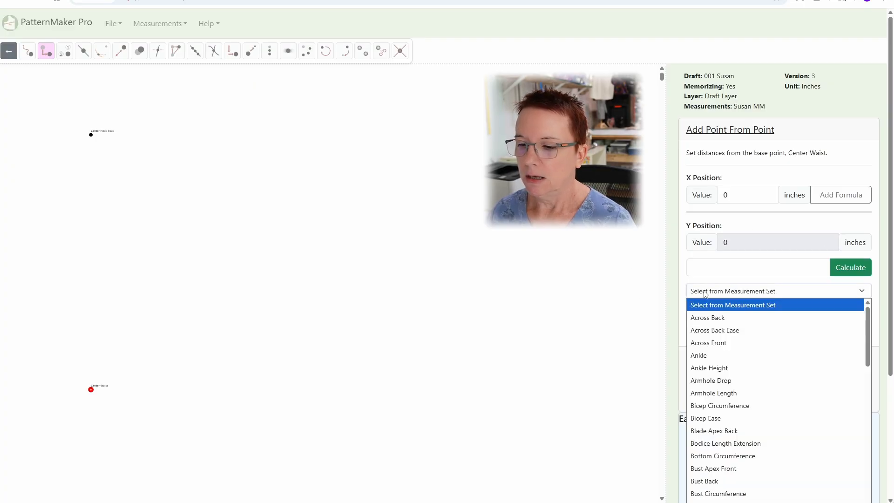
scroll(785, 410, "down", 15)
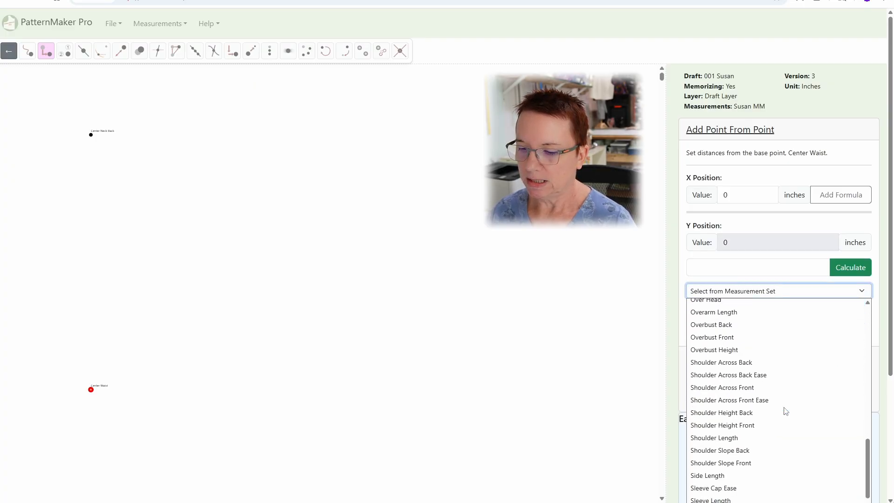
scroll(786, 411, "down", 4)
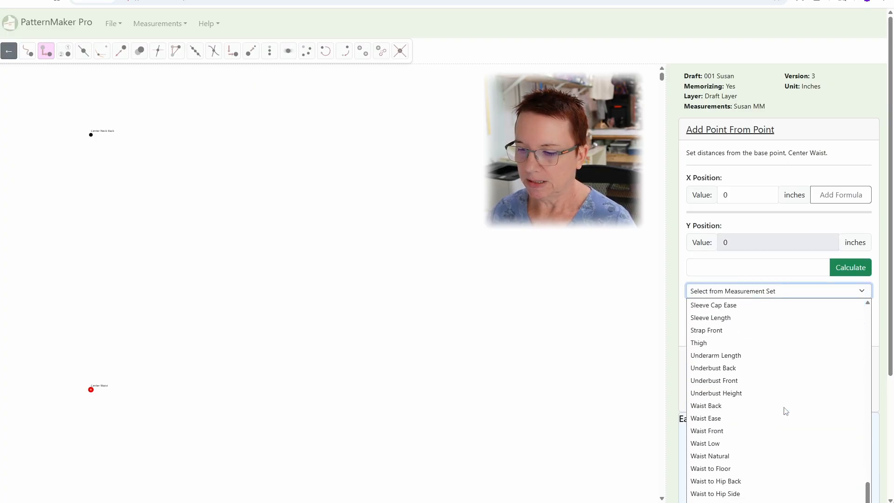
left_click(749, 494)
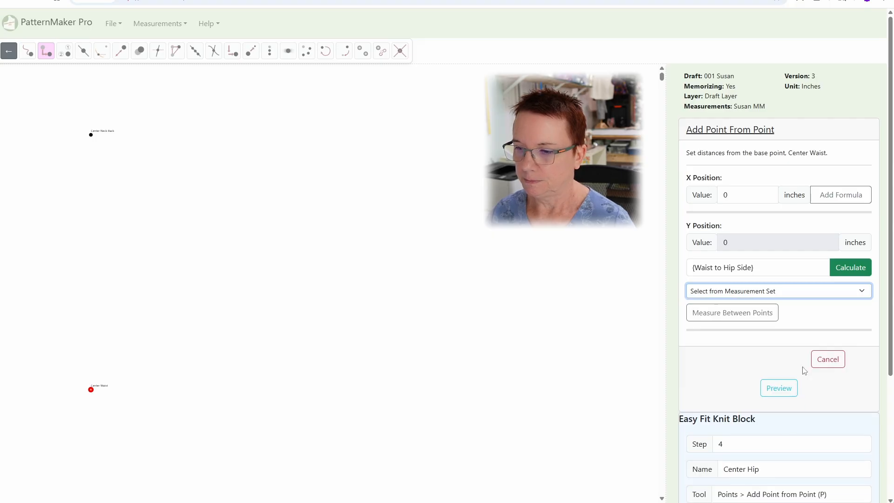
left_click(848, 267)
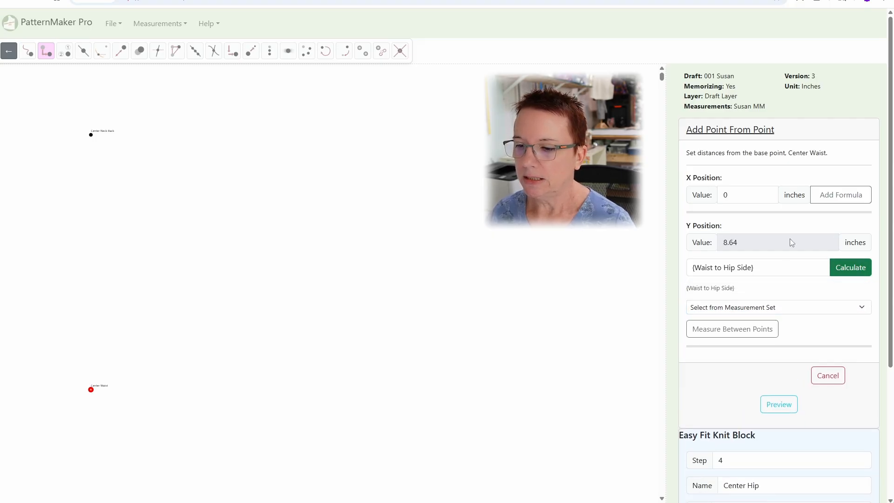
left_click(779, 404)
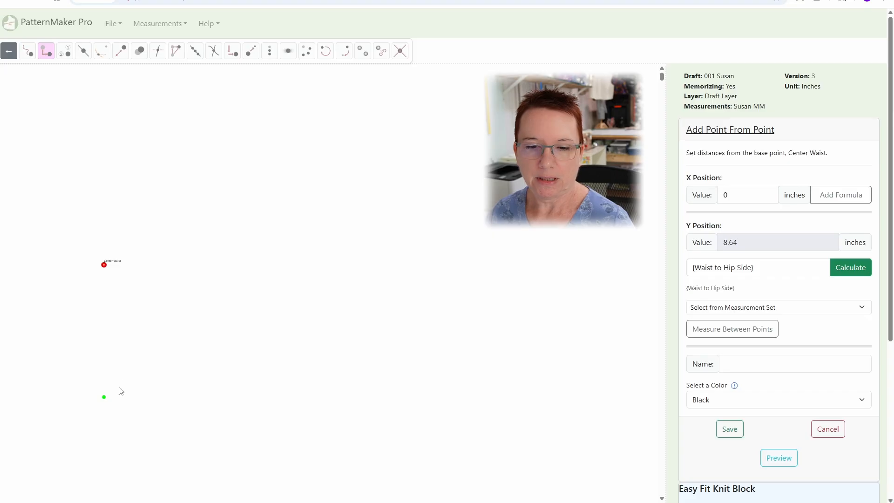
Name the new point Center Hip and save it in black.
scroll(727, 357, "down", 2)
left_click(735, 271)
type("Center Hip")
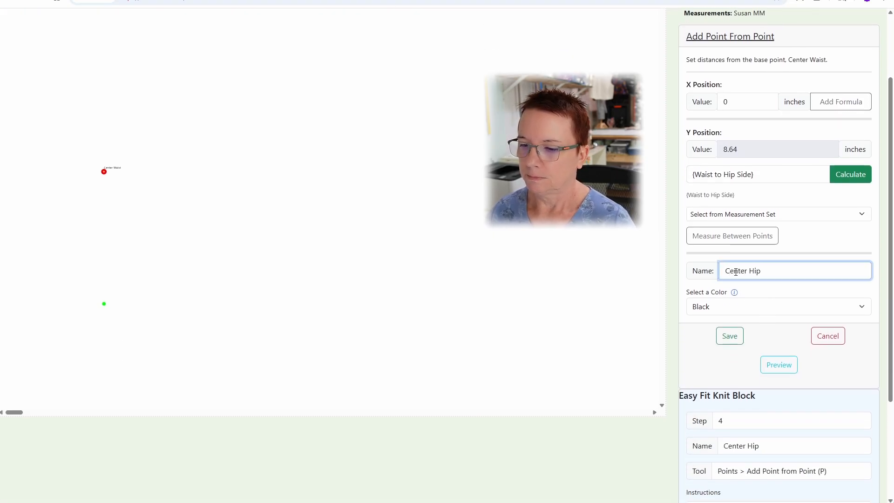
left_click(735, 335)
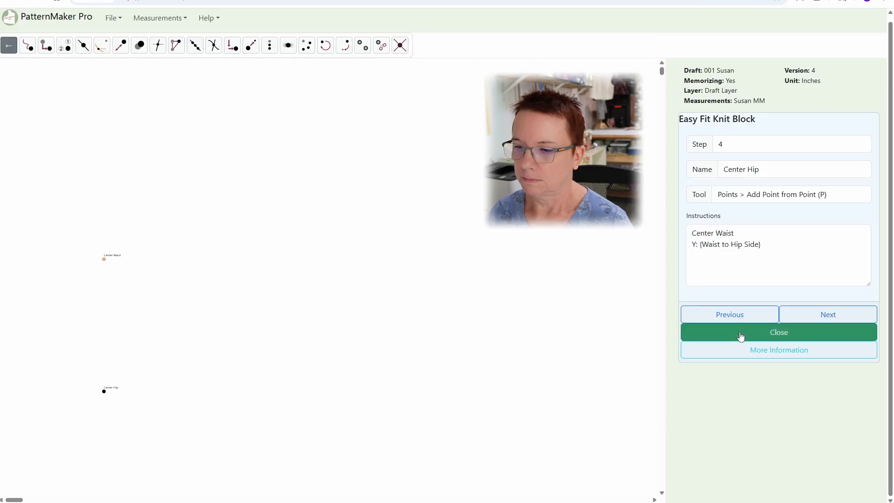
Advance the tutorial to step 5, Armhole Ht, and start Add Point From Point with Center Neck Back as the base point.
left_click_drag(270, 193, 265, 278)
scroll(266, 279, "down", 3)
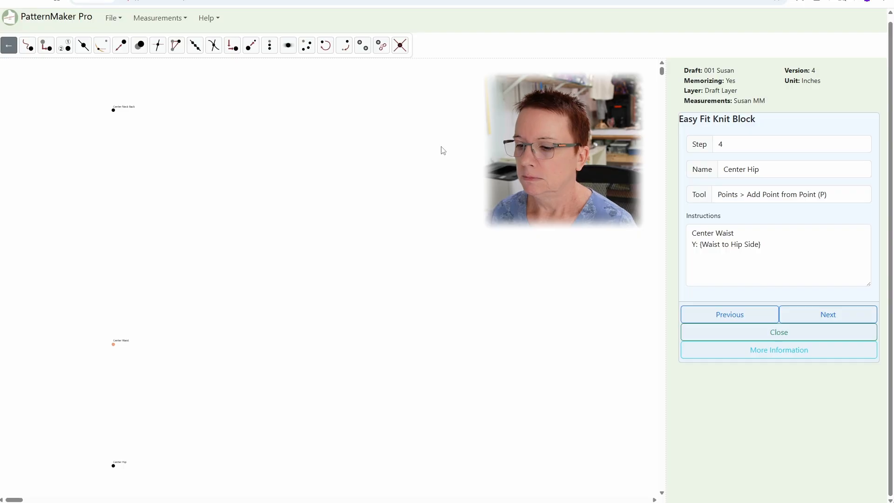
left_click(823, 317)
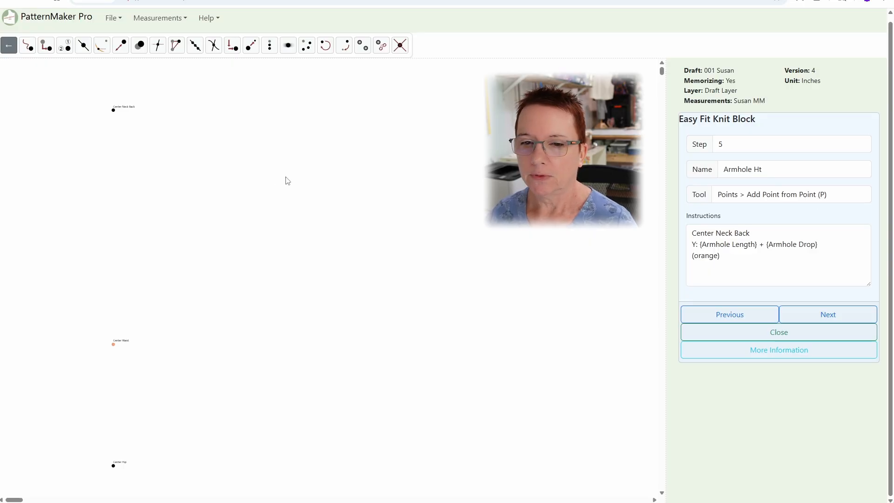
left_click(47, 45)
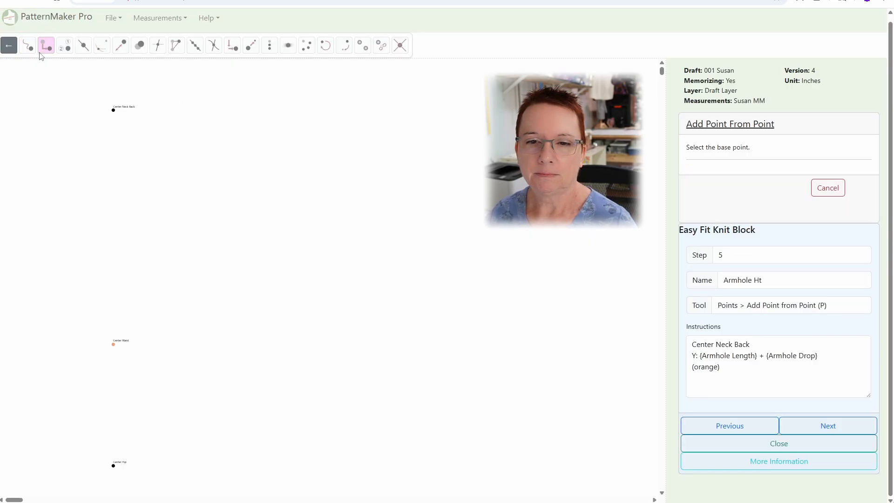
left_click(113, 110)
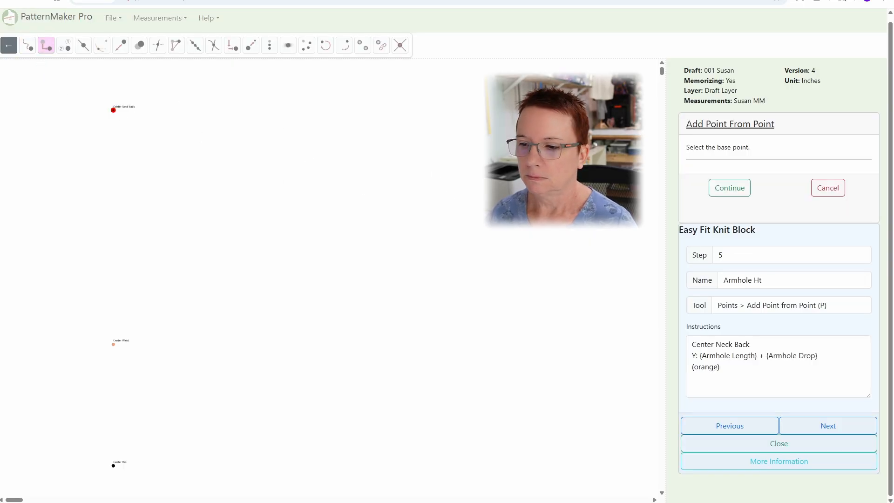
left_click(714, 193)
scroll(748, 239, "down", 1)
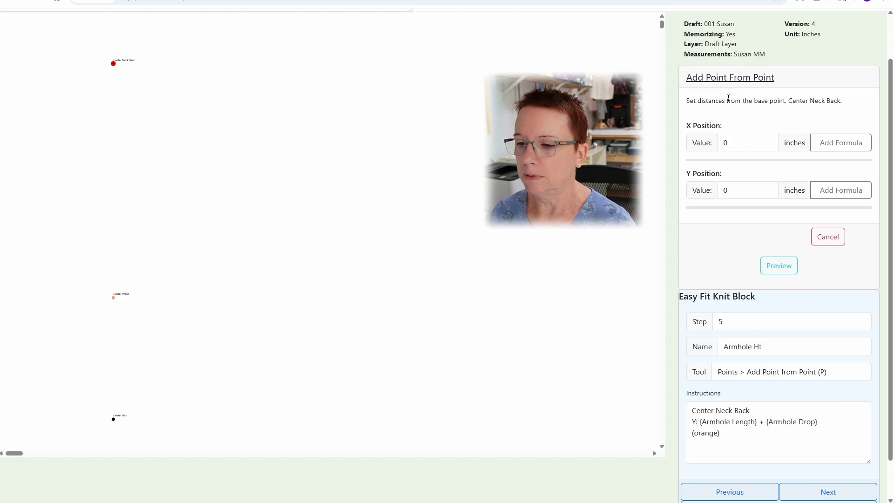
left_click(855, 195)
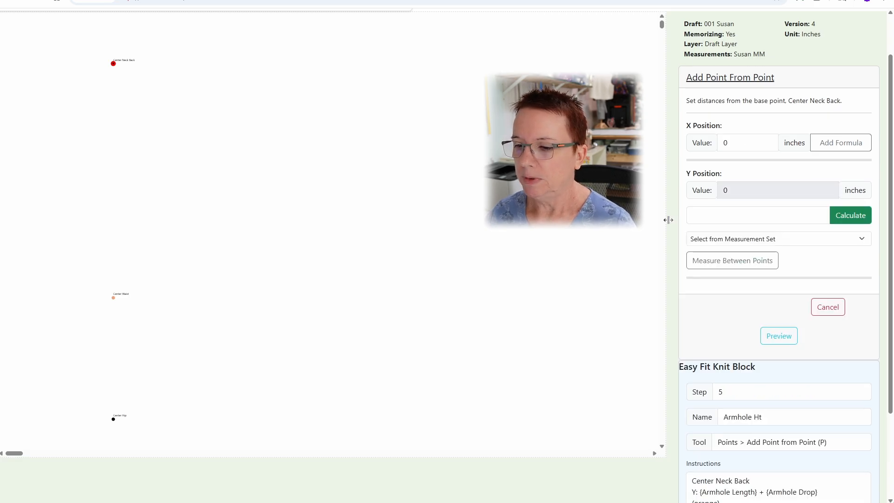
left_click(704, 243)
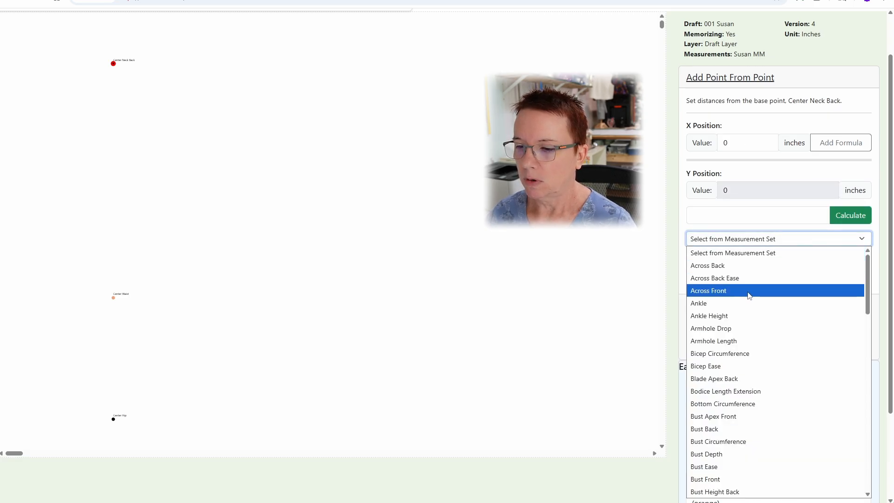
left_click(747, 340)
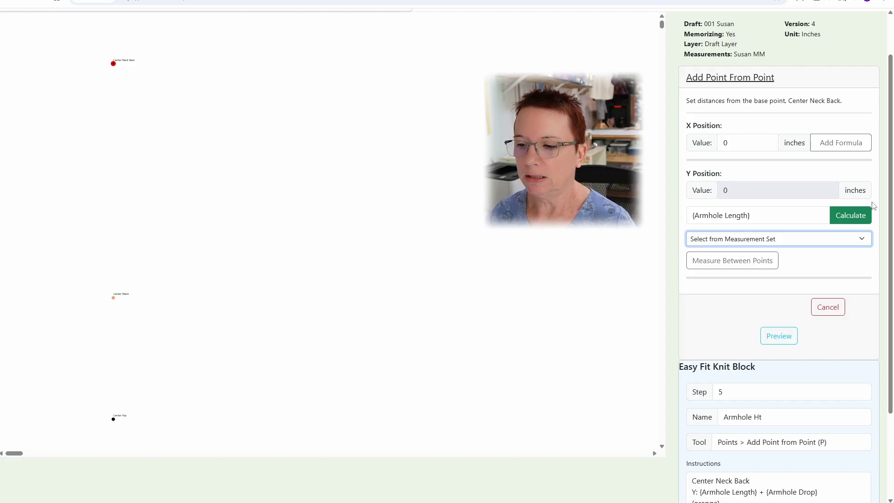
left_click(844, 216)
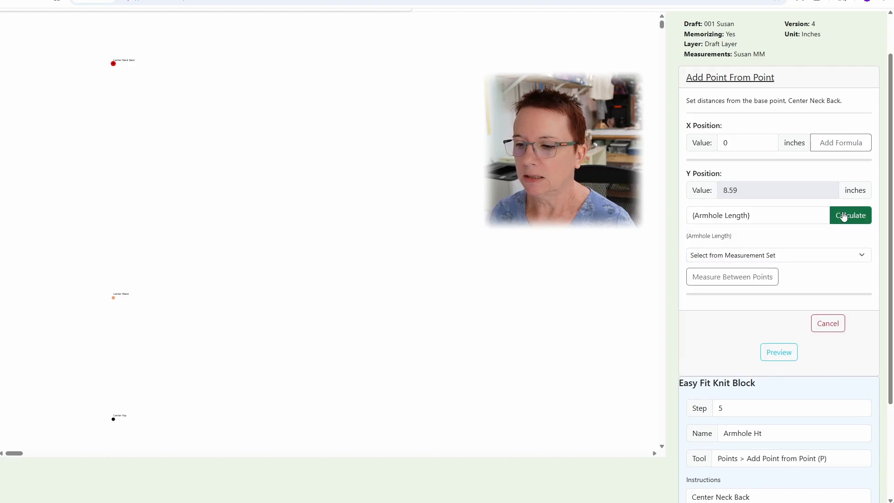
left_click(780, 353)
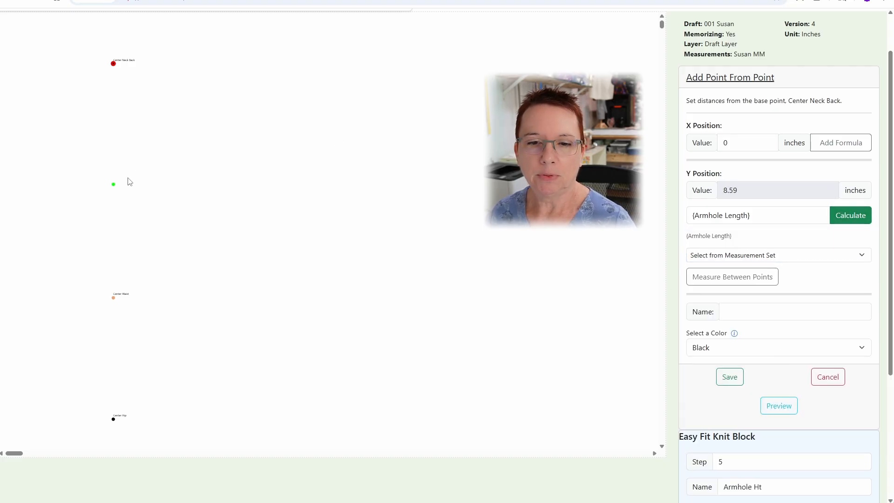
mouse_move(114, 188)
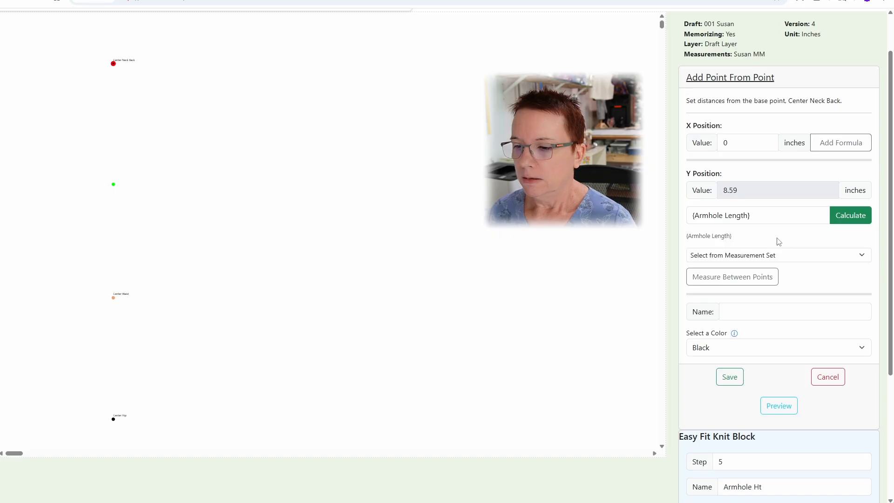
scroll(780, 276, "down", 1)
scroll(798, 437, "down", 1)
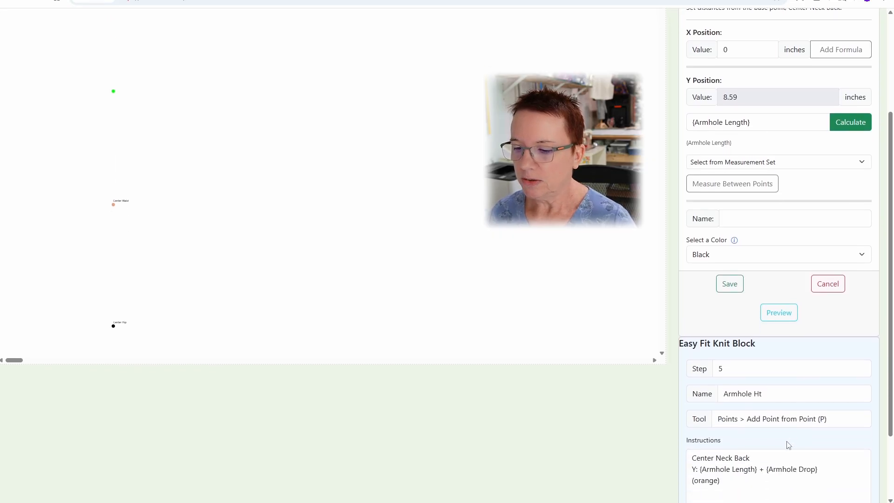
scroll(778, 261, "up", 3)
left_click(776, 266)
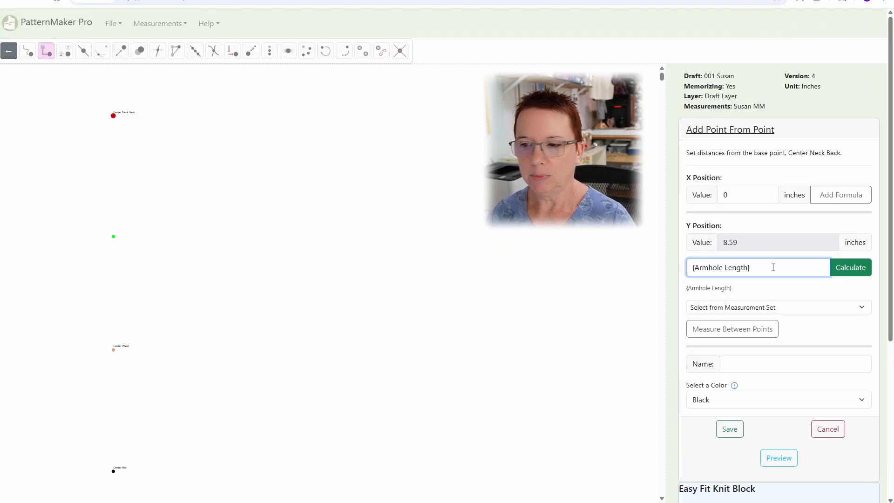
type("+")
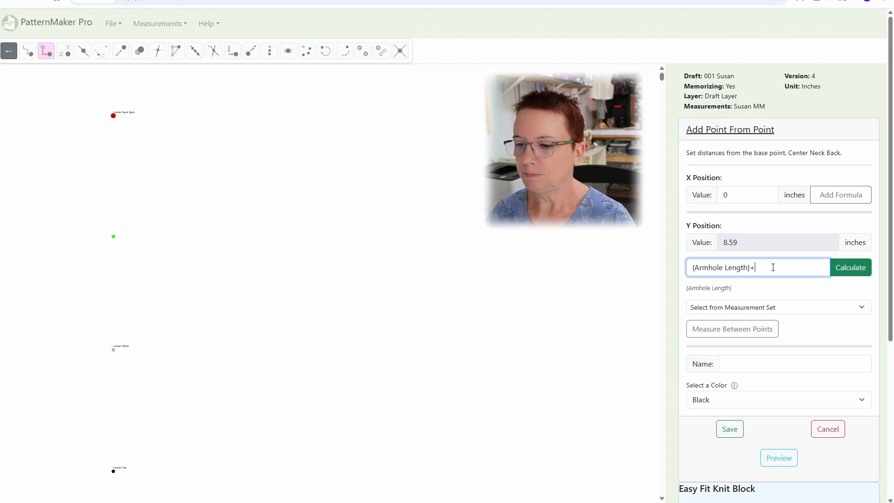
left_click(776, 308)
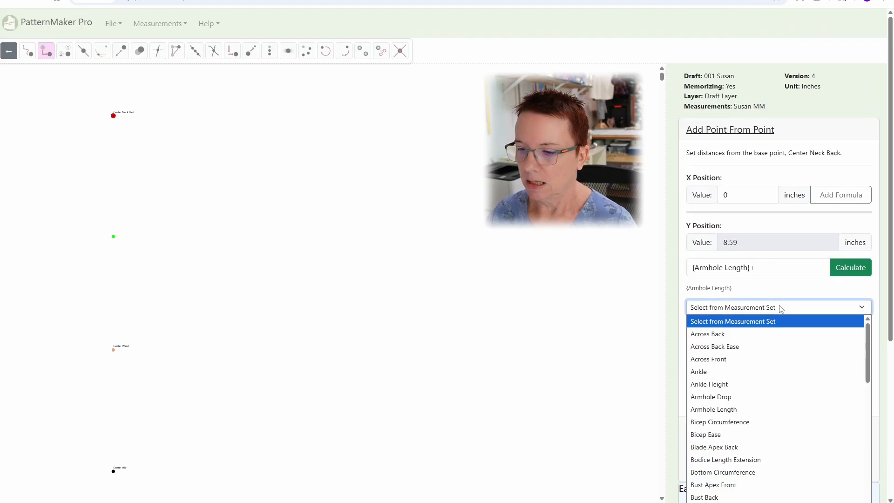
left_click(730, 398)
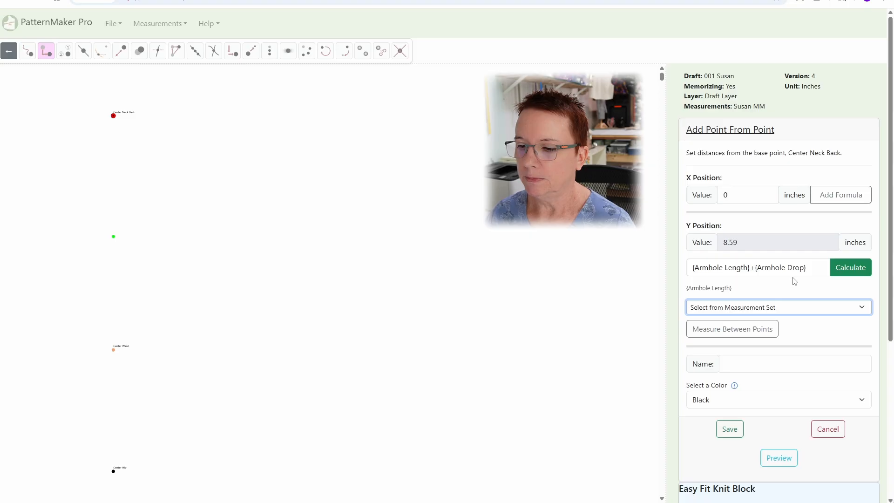
left_click(859, 270)
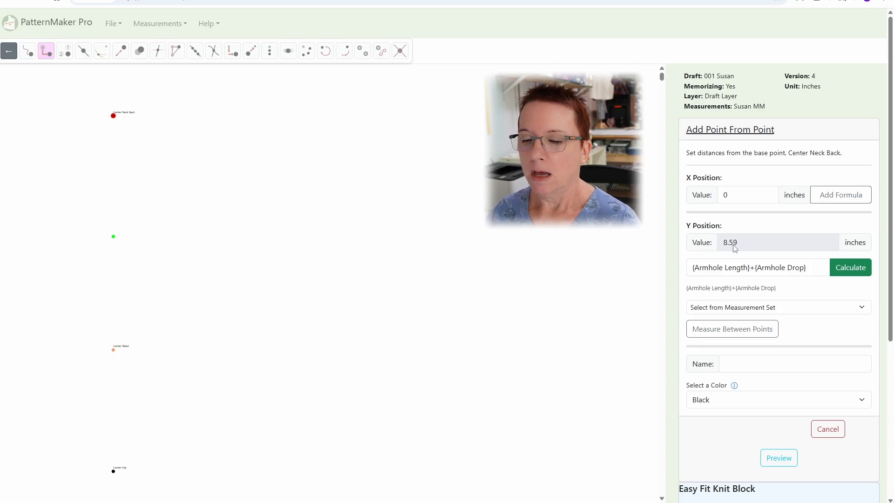
scroll(807, 343, "down", 1)
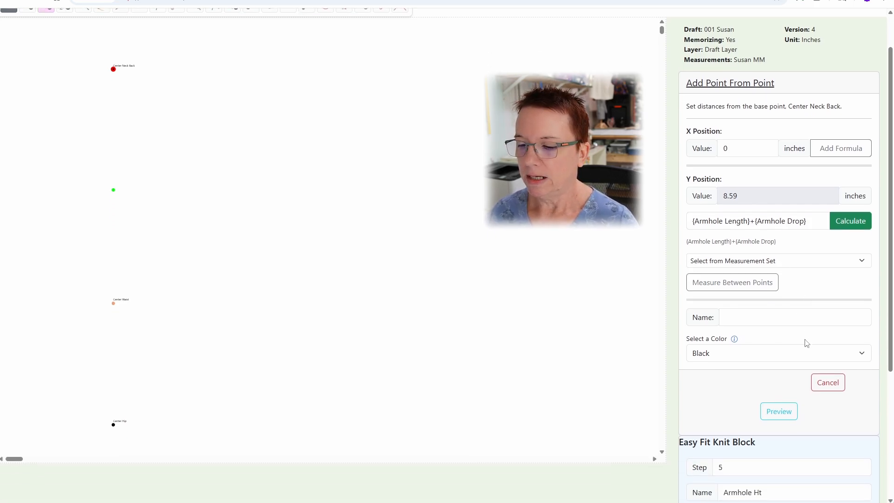
left_click(836, 386)
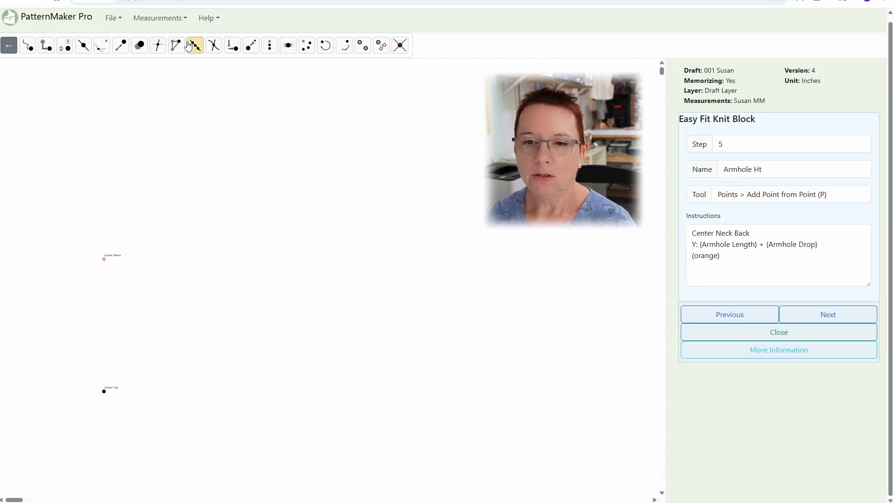
Open the draft's active measurement set for editing, examine the Armhole Drop and Armhole Length entries, and close the set.
left_click(168, 20)
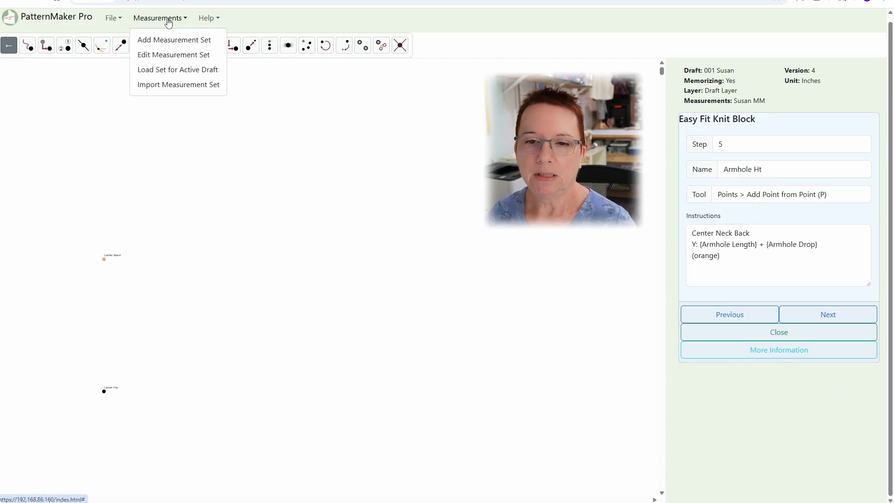
left_click(161, 56)
left_click(741, 182)
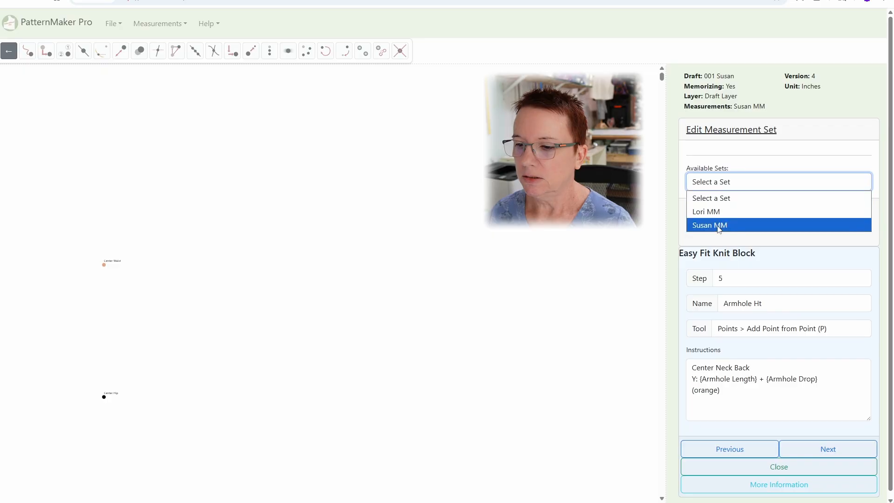
left_click(715, 228)
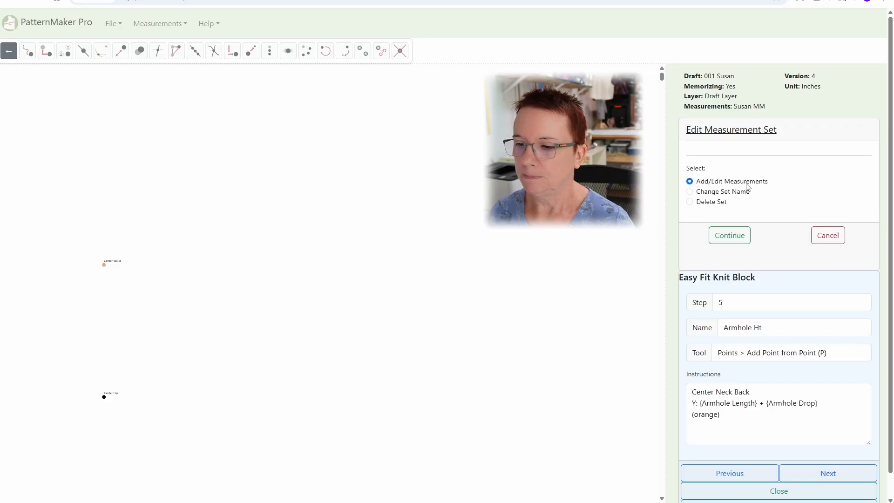
left_click(735, 234)
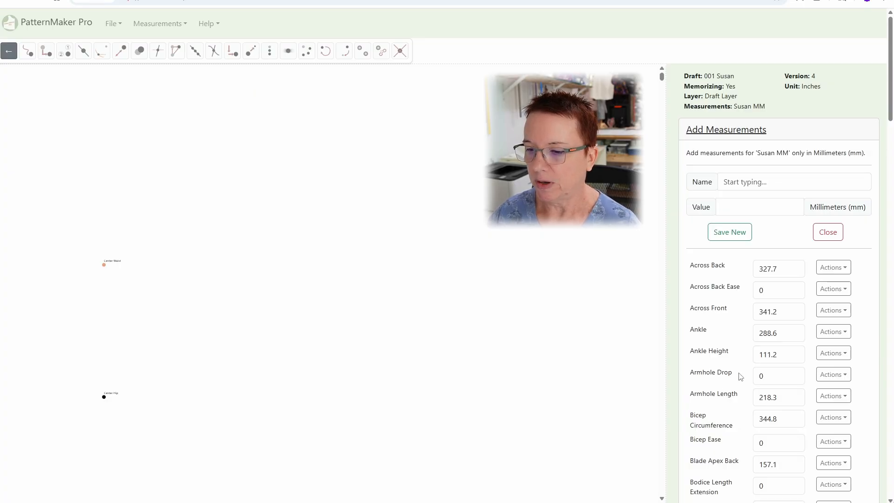
scroll(740, 377, "down", 1)
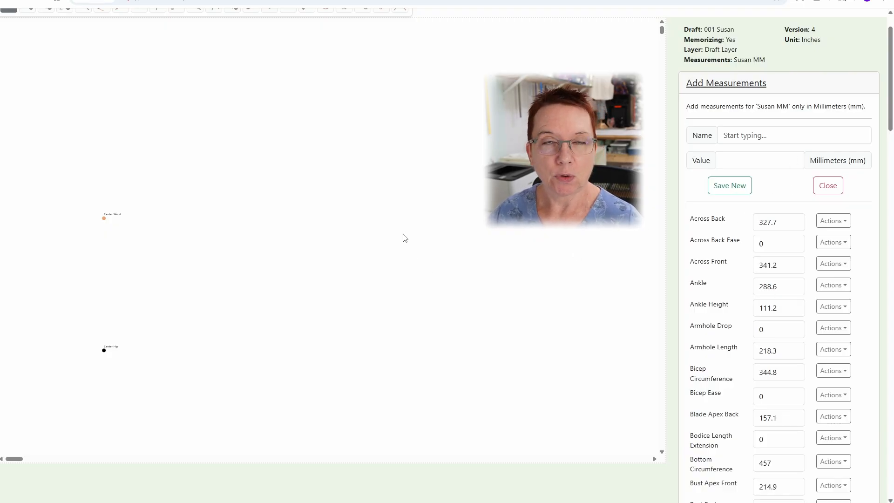
left_click(828, 186)
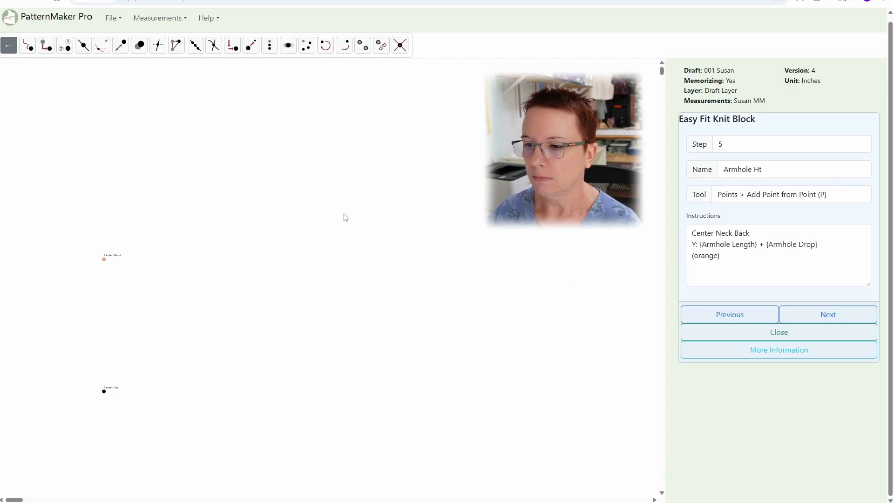
Start Add Point From Point with Center Neck Back as the base point.
left_click(46, 45)
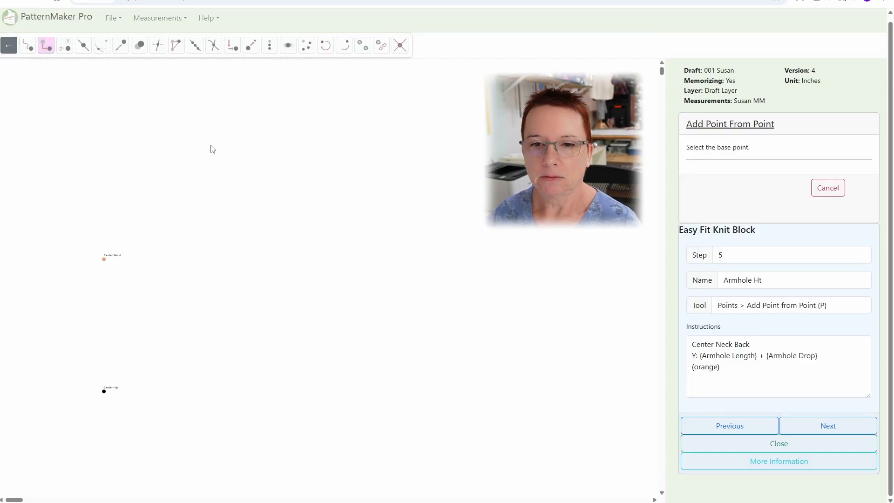
left_click_drag(261, 197, 267, 369)
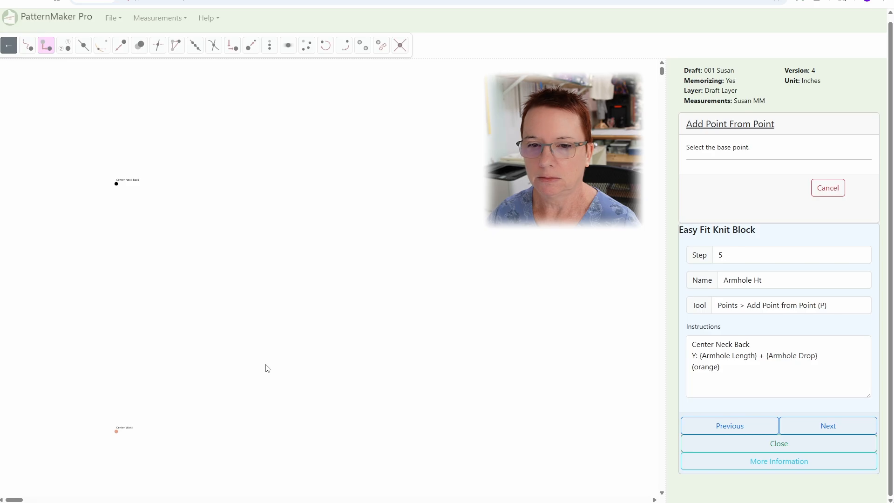
left_click(116, 184)
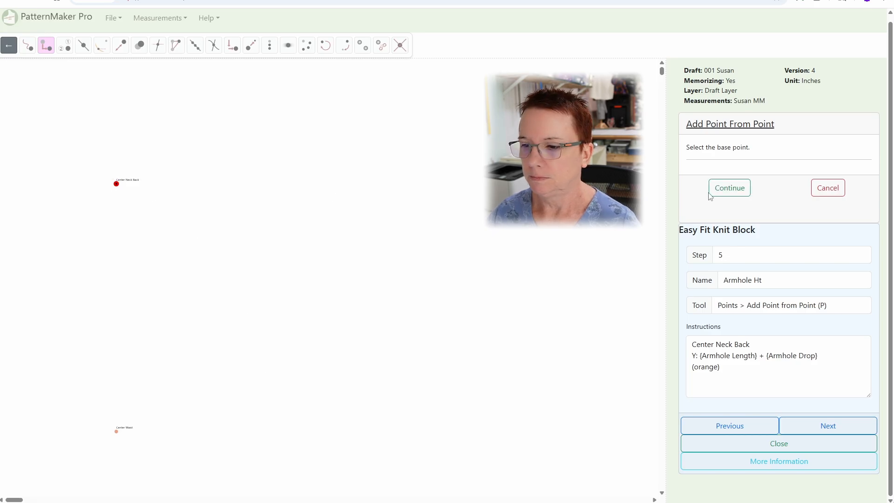
left_click(729, 188)
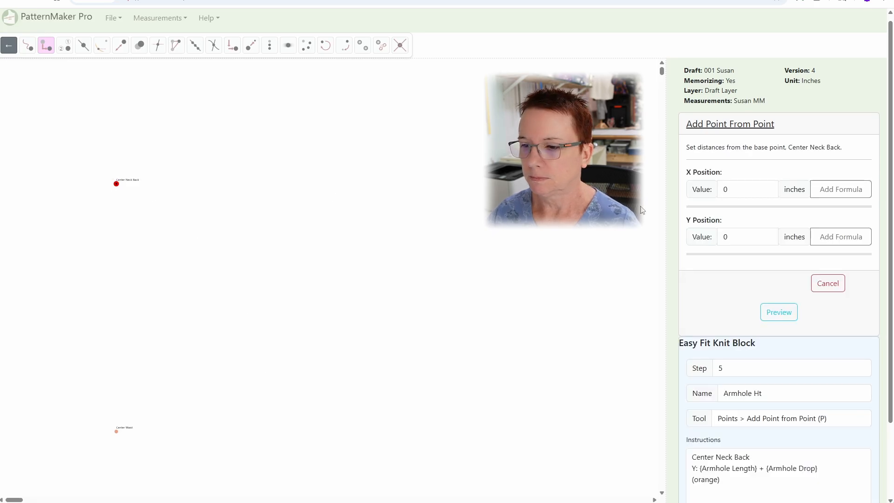
Add the Y position formula {Armhole Length}+{Armhole Drop} from the measurement set, calculate it and preview the point below Center Neck Back.
left_click(858, 243)
left_click(758, 286)
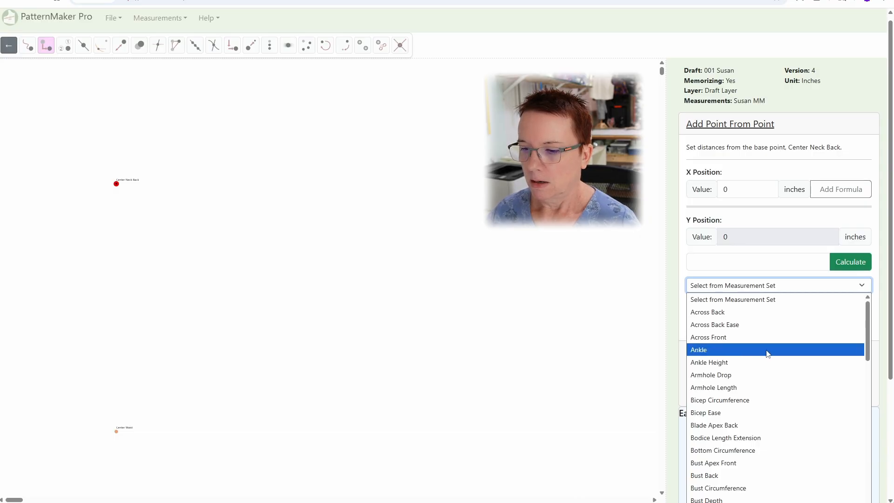
left_click(753, 387)
left_click(764, 262)
type("+")
left_click(834, 287)
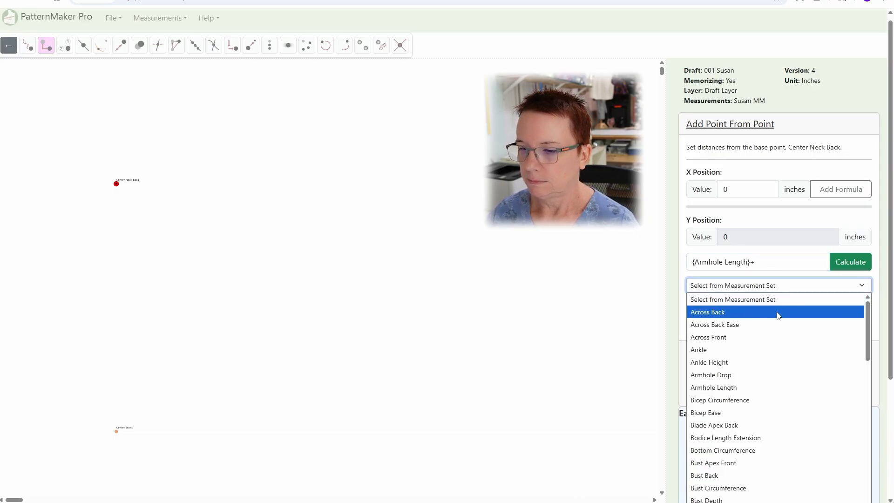
left_click(741, 370)
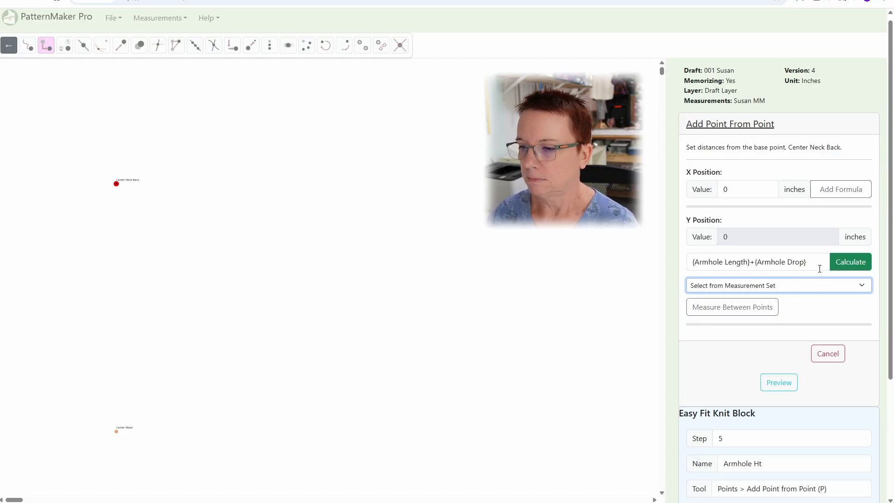
left_click(842, 265)
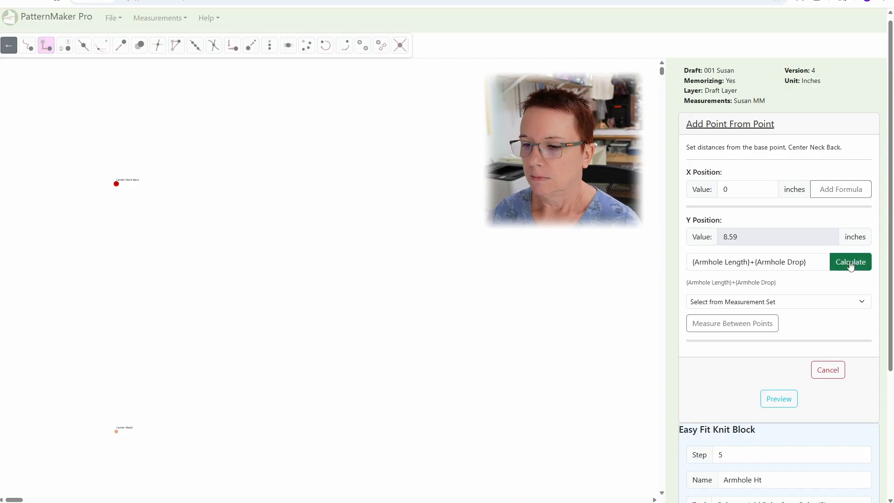
left_click(790, 399)
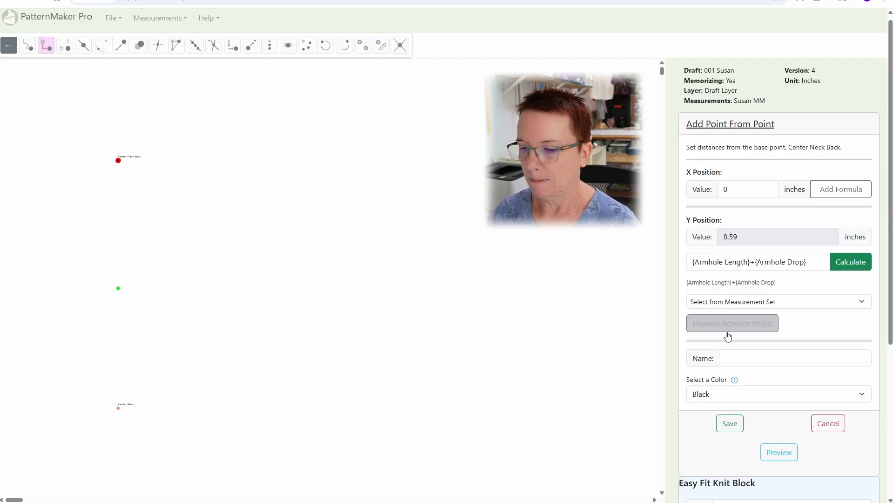
Name the new point Armhole Ht and save it in Orange (Reference).
scroll(773, 336, "down", 2)
left_click(765, 266)
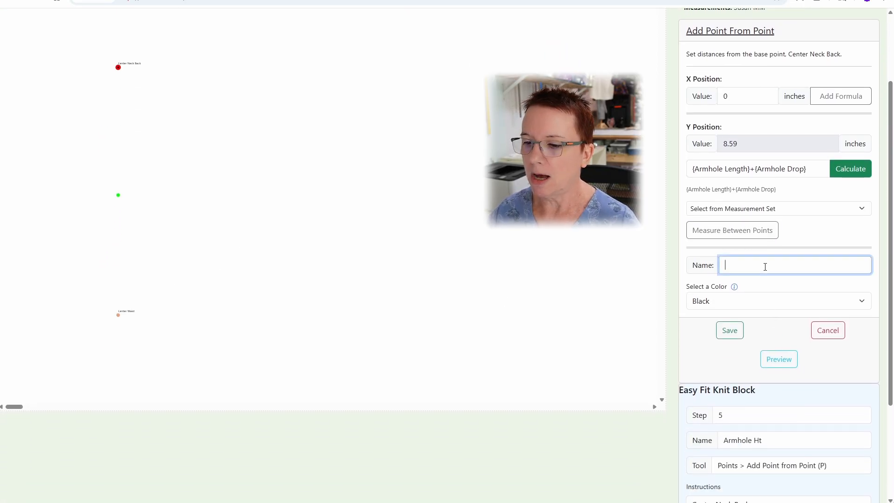
type("Armhole")
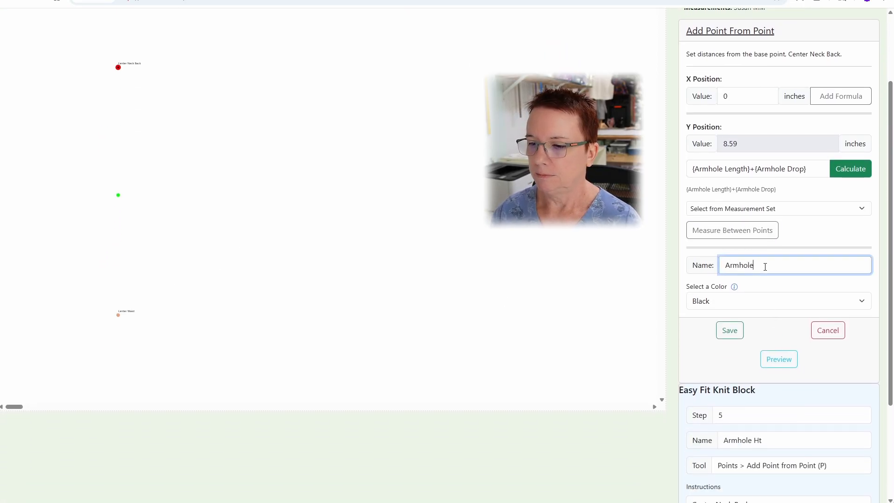
type(" Ht")
left_click(730, 305)
left_click(729, 330)
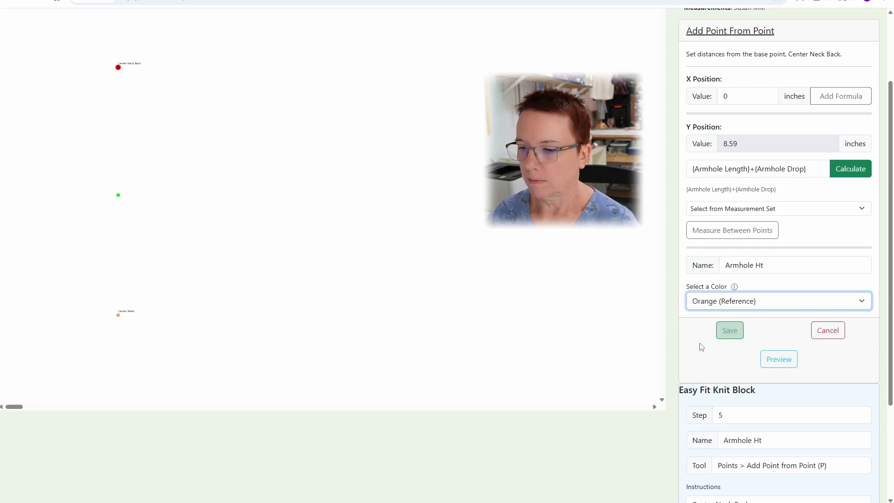
left_click(730, 332)
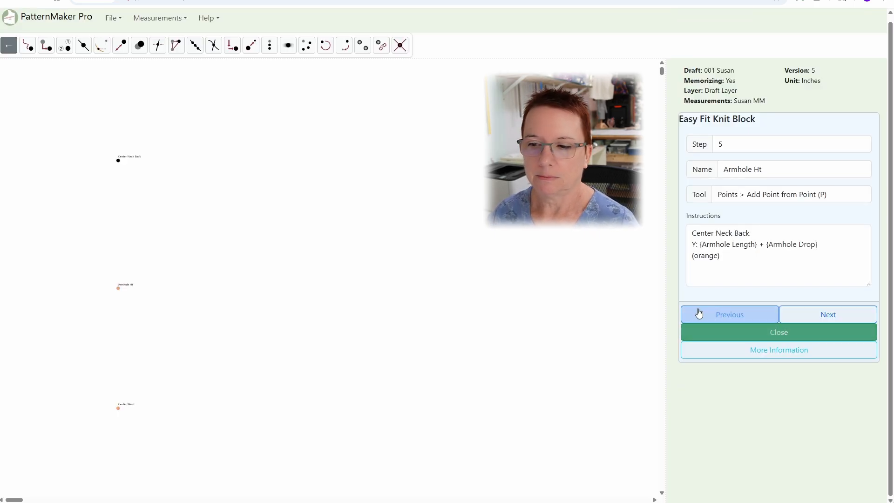
Advance the tutorial to step 6 and start Add Point From 2 Points with Center Neck Back and Armhole Ht.
left_click(804, 313)
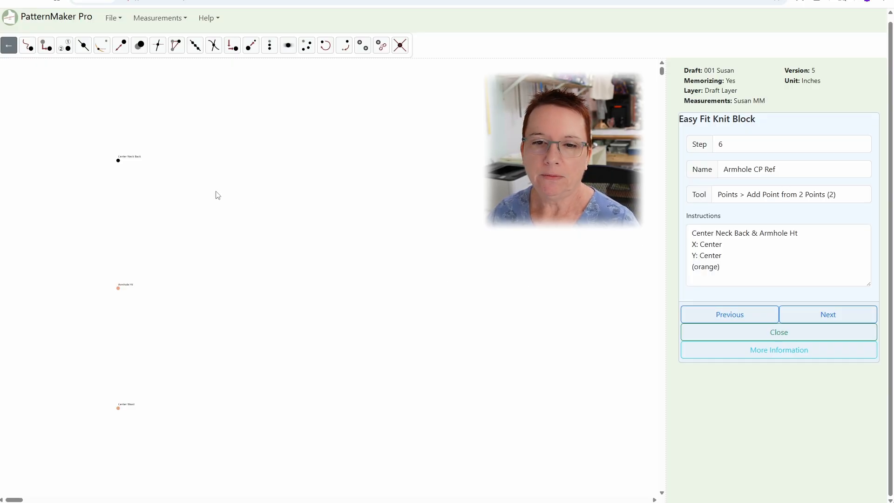
left_click(64, 46)
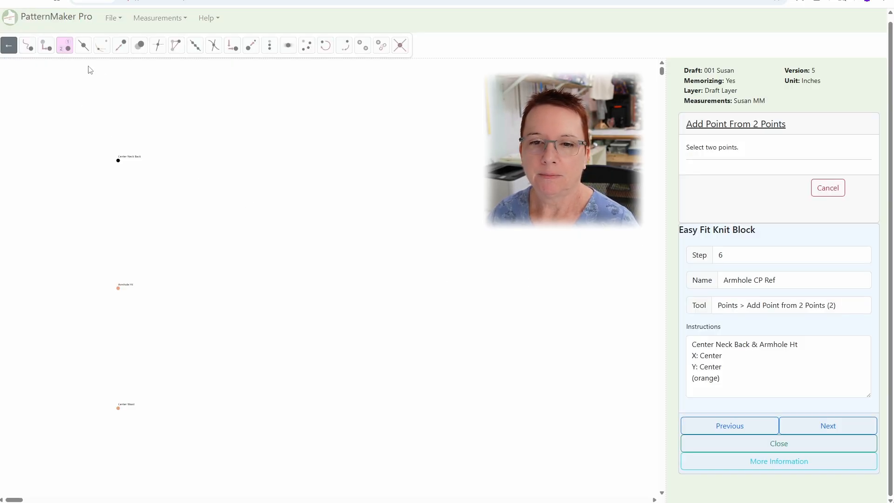
left_click(119, 161)
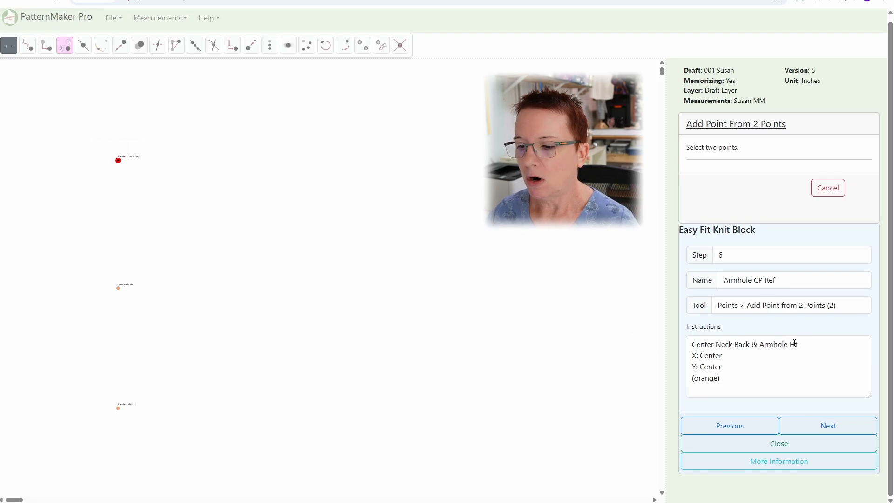
left_click(119, 290)
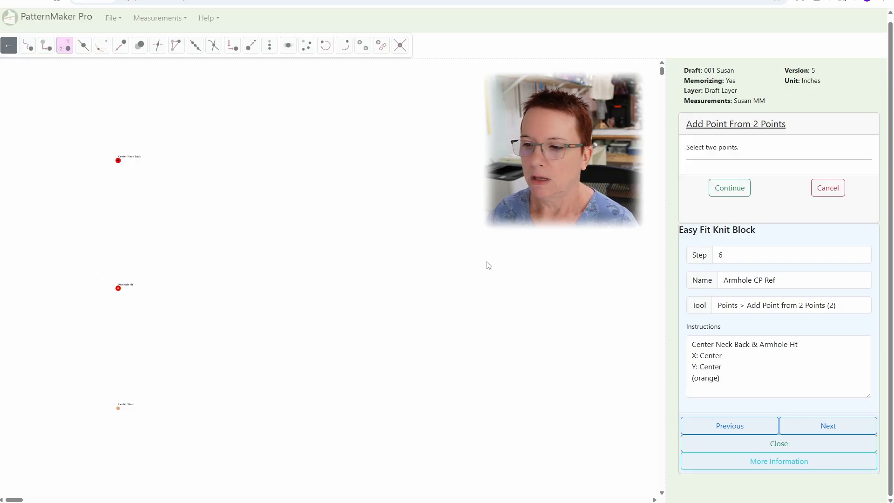
left_click(742, 189)
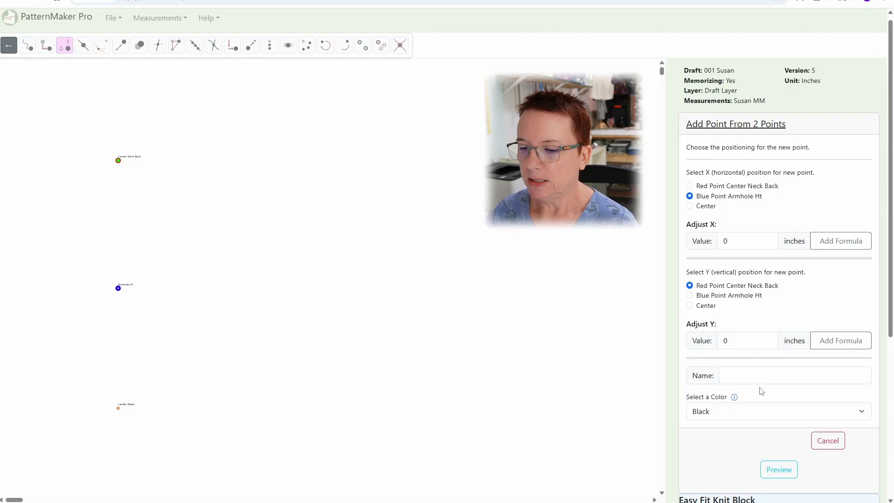
Position the new point at Center for both X and Y between the two selected points and preview it.
scroll(760, 389, "down", 5)
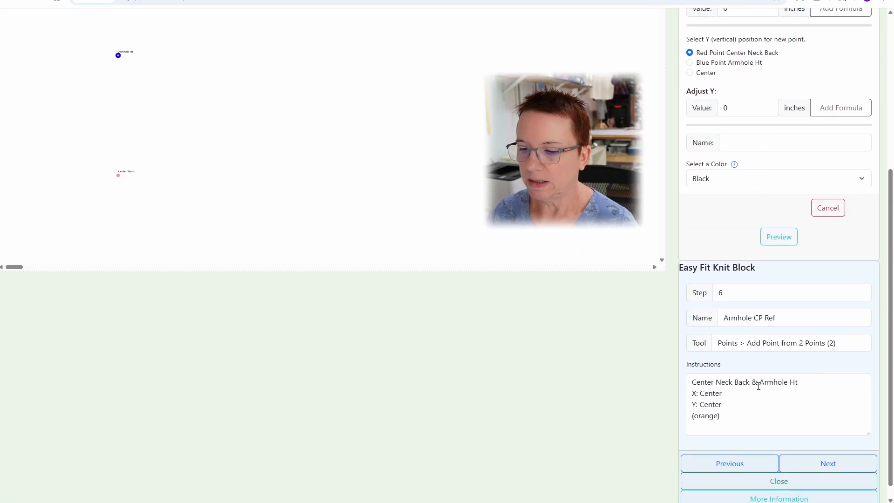
scroll(759, 380, "up", 5)
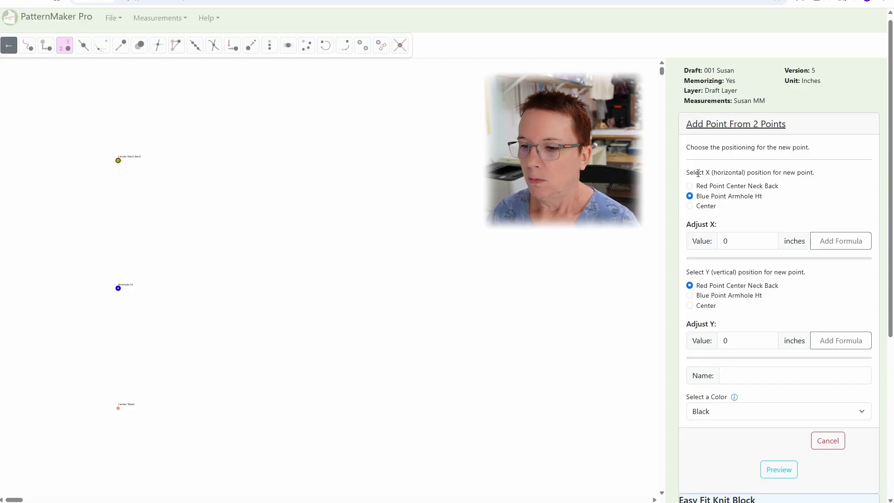
left_click(705, 206)
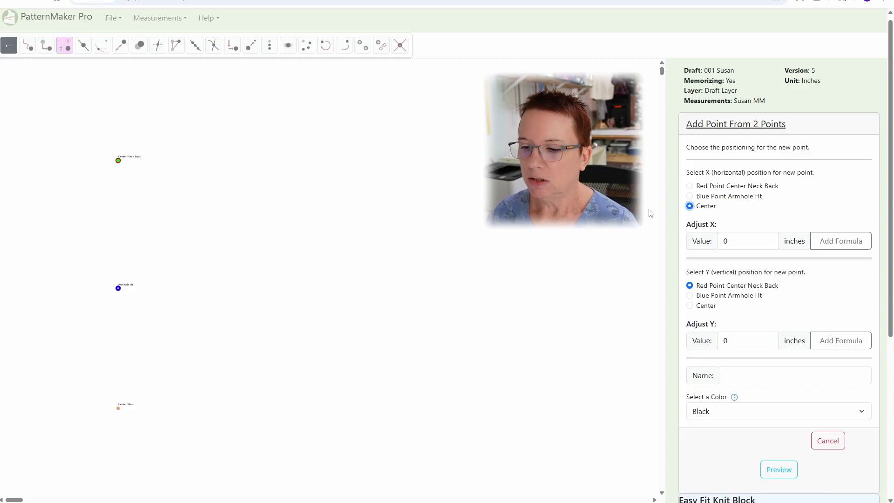
left_click(709, 306)
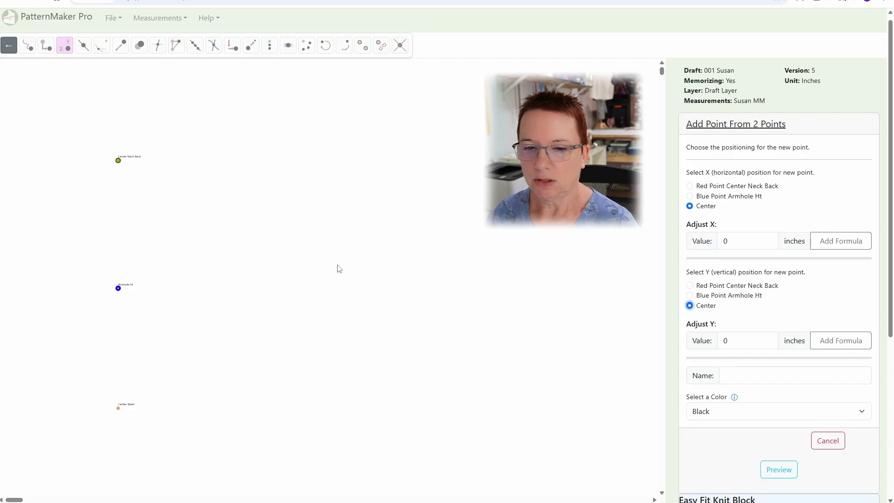
left_click(779, 472)
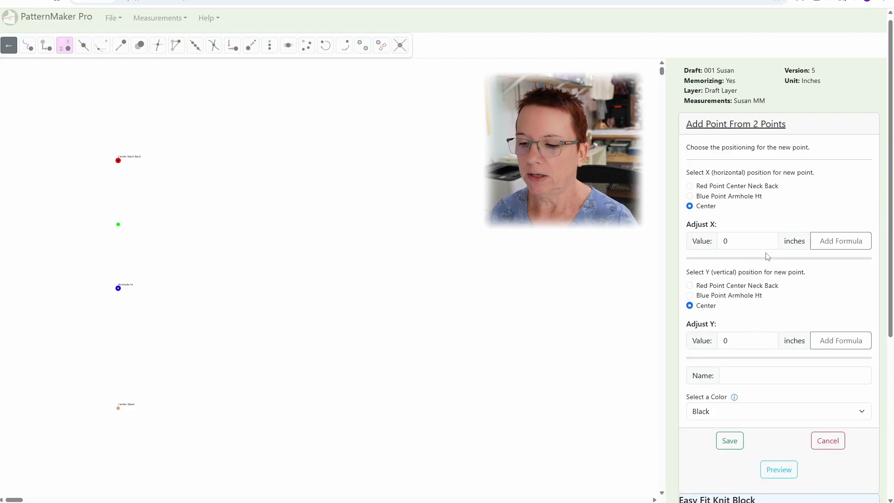
Name the new midpoint Armhole CP Ref and save it in Orange (Reference).
scroll(767, 255, "down", 2)
left_click(740, 280)
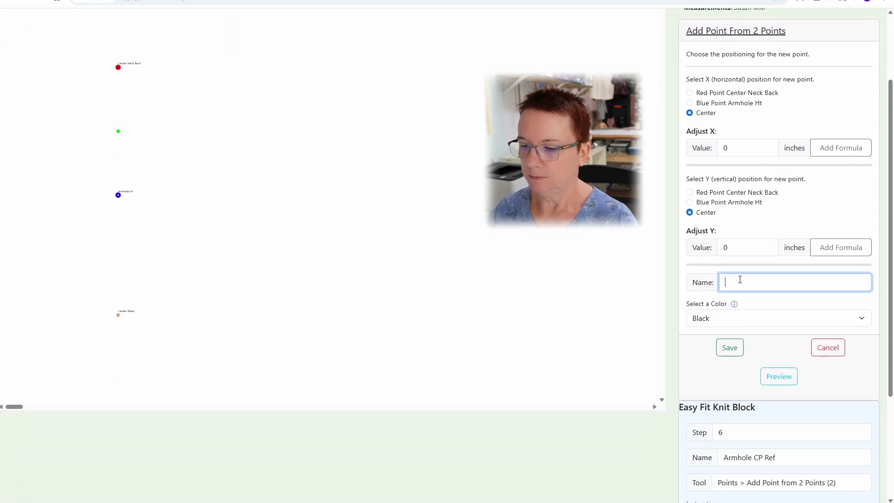
type("Armho")
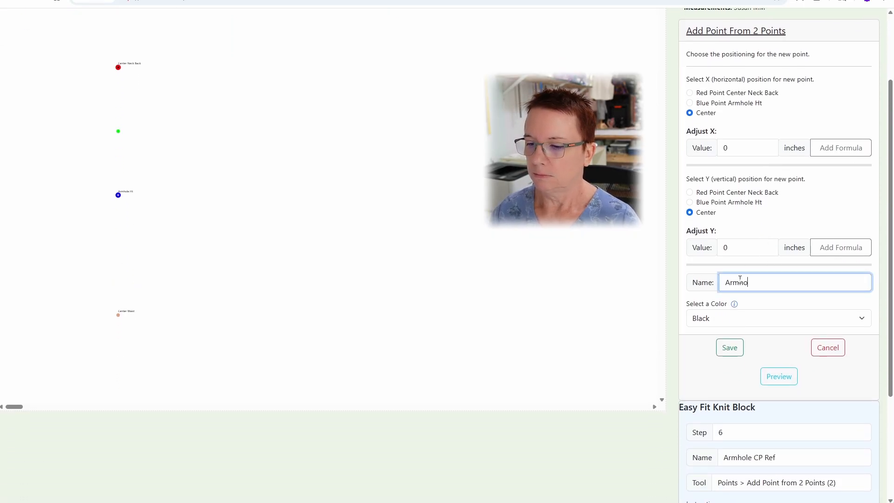
type("le CP Ref")
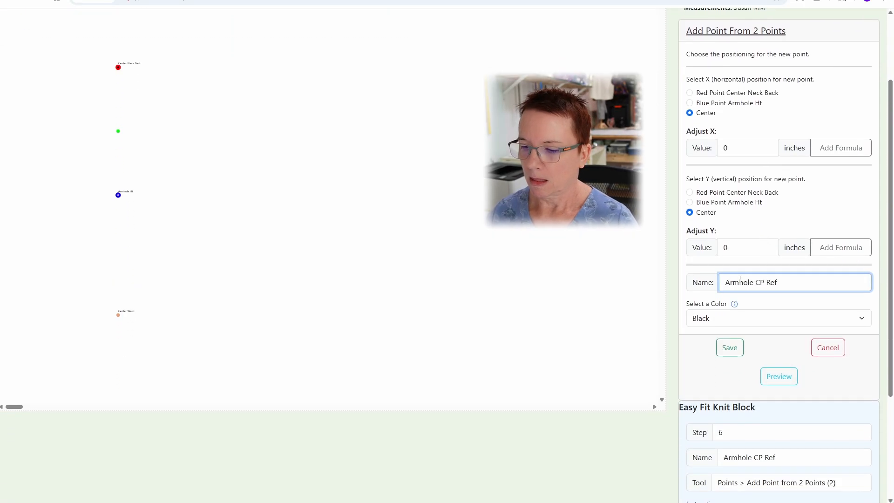
scroll(781, 330, "down", 1)
scroll(778, 333, "down", 2)
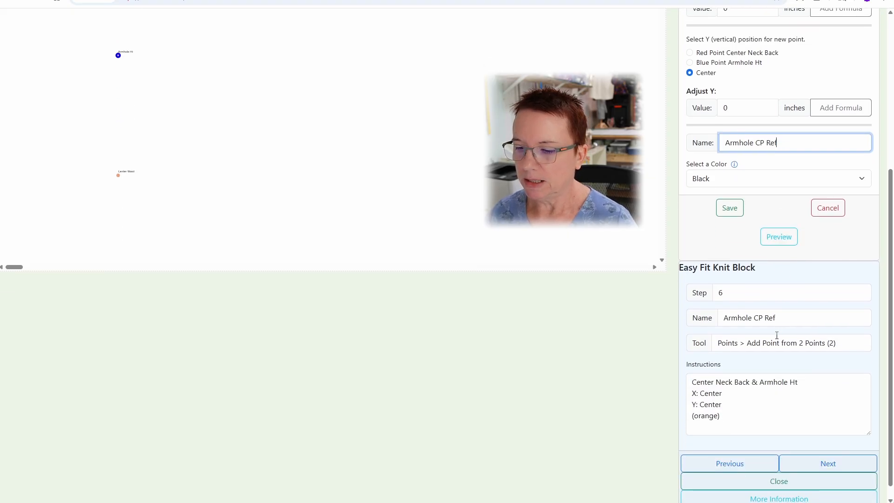
scroll(770, 295, "up", 3)
left_click(726, 322)
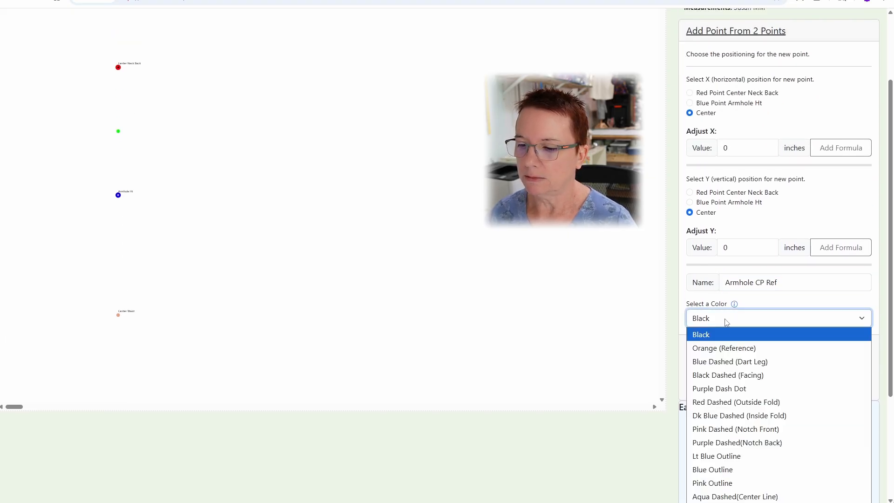
left_click(723, 348)
scroll(794, 367, "up", 2)
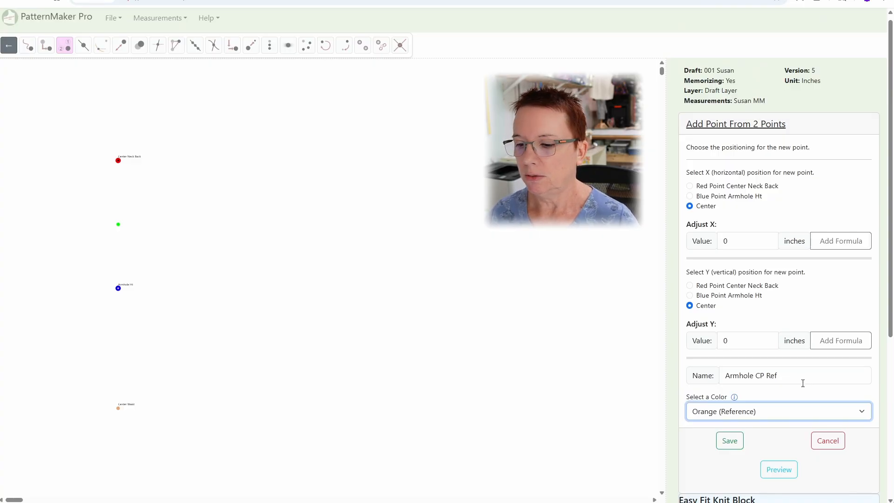
left_click(729, 440)
Advance the tutorial to step 7 and start Add Point From Point with Center Neck Back as the base point.
left_click(802, 316)
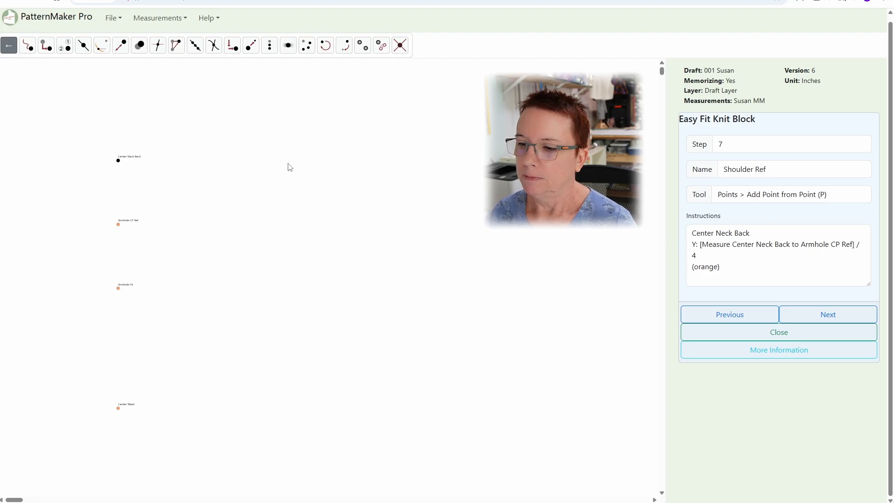
left_click(46, 45)
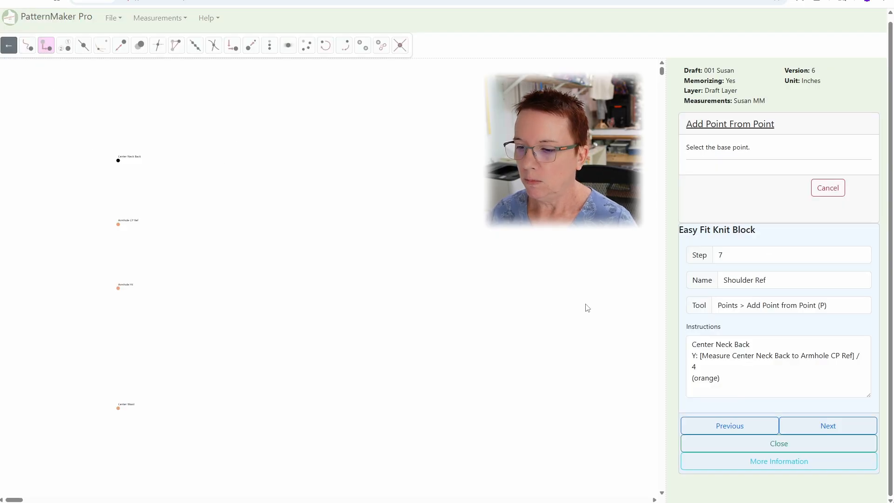
left_click(118, 161)
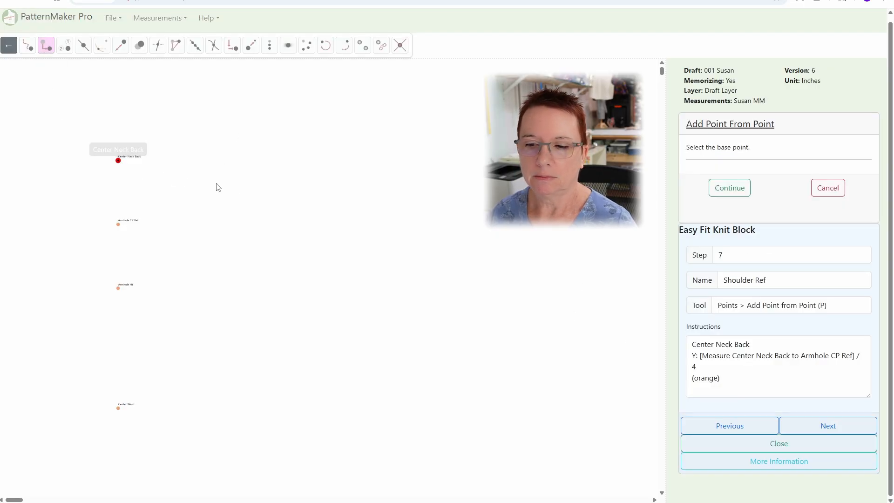
left_click(725, 198)
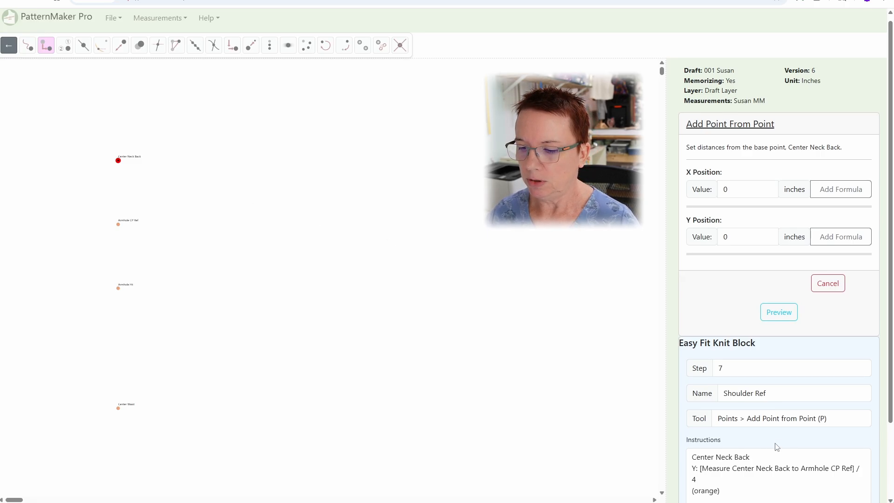
Add a Y position formula that measures between Center Neck Back and Armhole CP Ref, and calculate it.
scroll(735, 476, "up", 1)
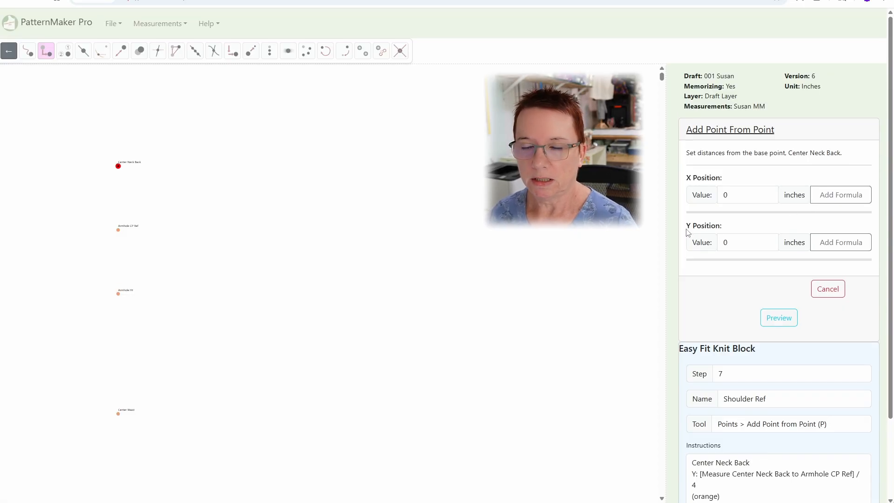
left_click(841, 242)
scroll(820, 313, "down", 2)
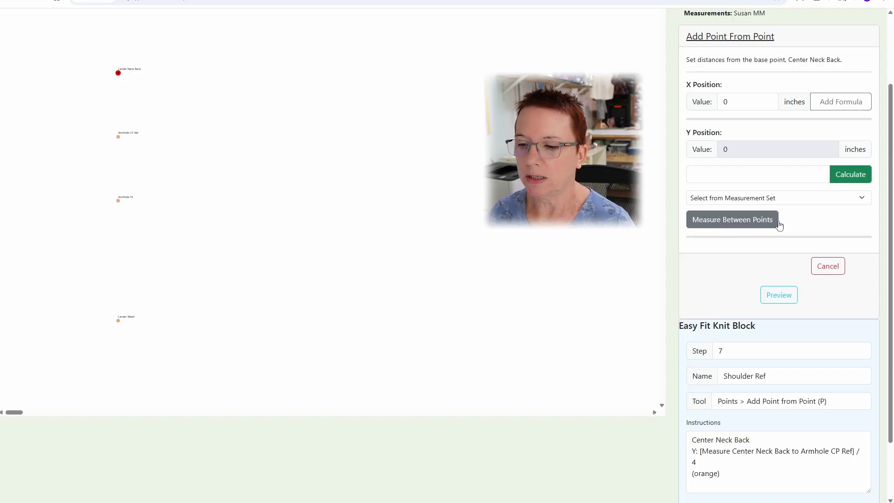
left_click(728, 223)
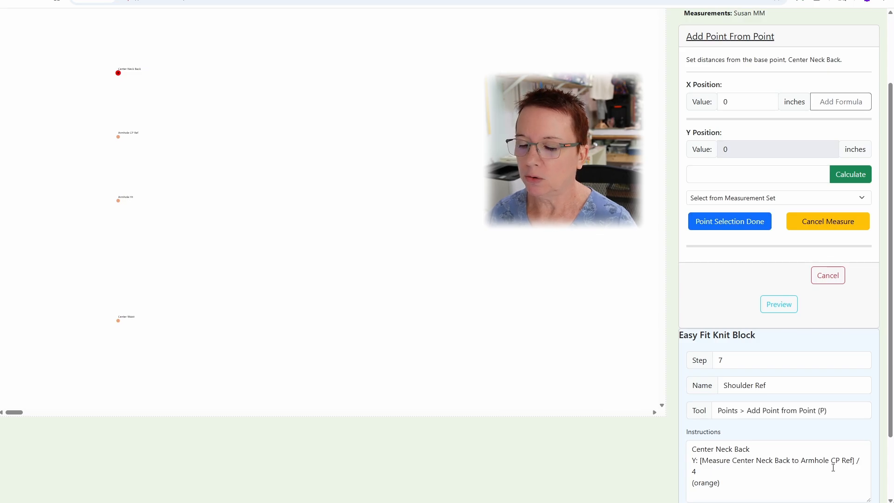
left_click(118, 73)
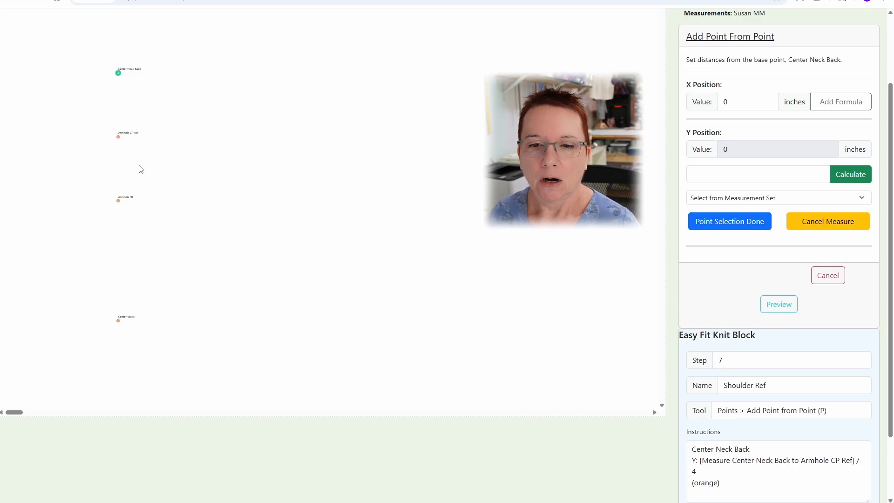
left_click(119, 136)
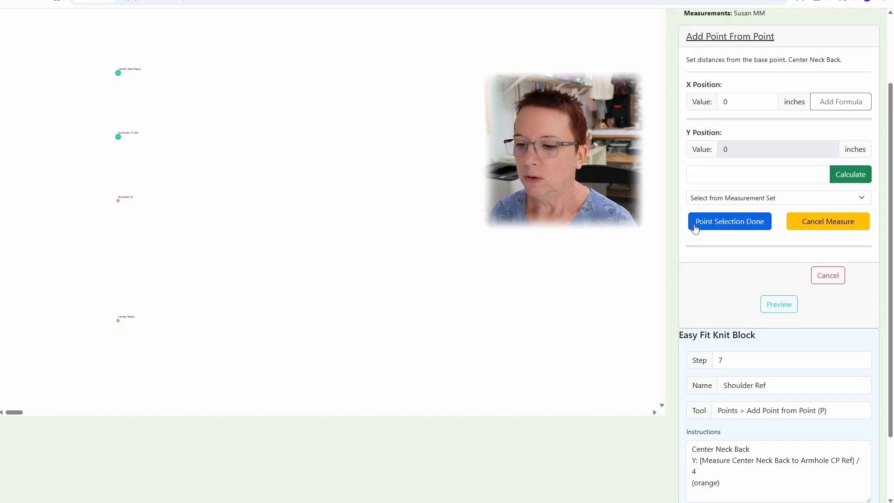
left_click(729, 222)
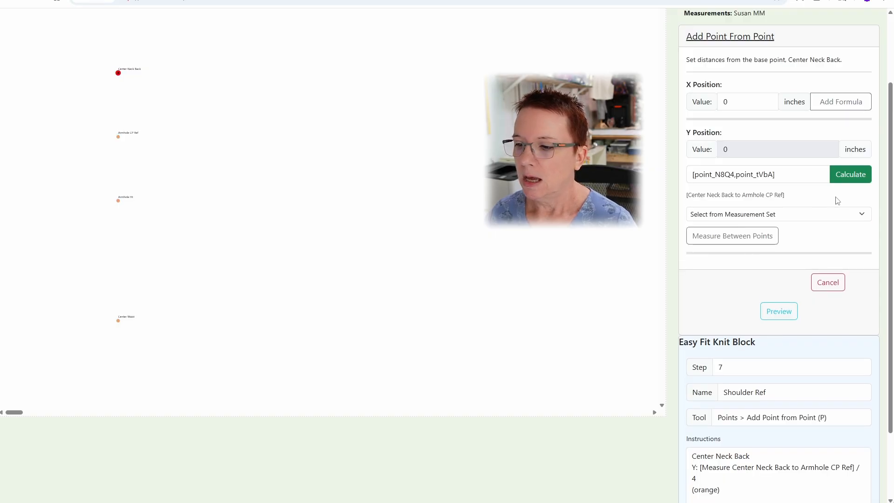
left_click(846, 181)
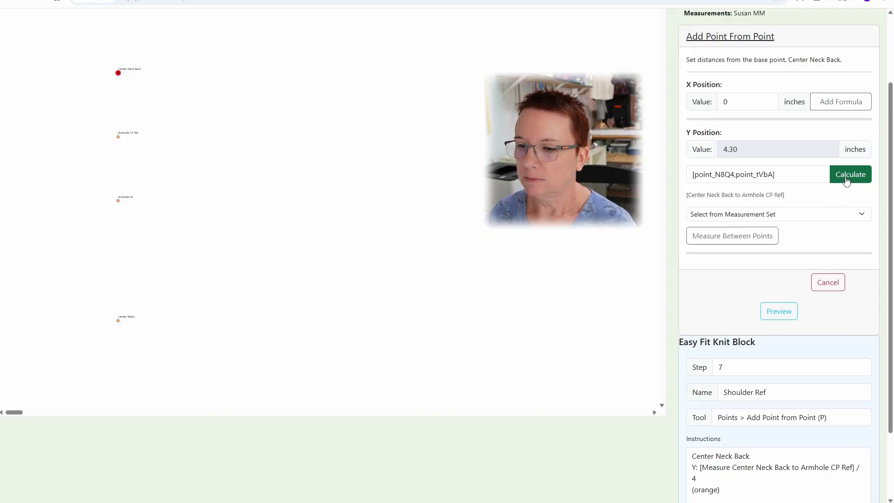
Divide the Y position's measured-distance formula by 4, recalculate it and preview the point below Center Neck Back.
scroll(719, 205, "up", 3)
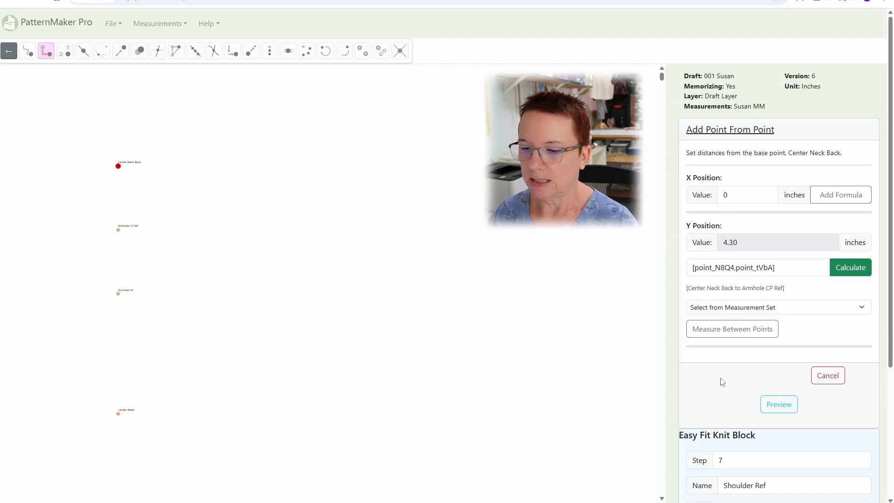
scroll(722, 382, "down", 3)
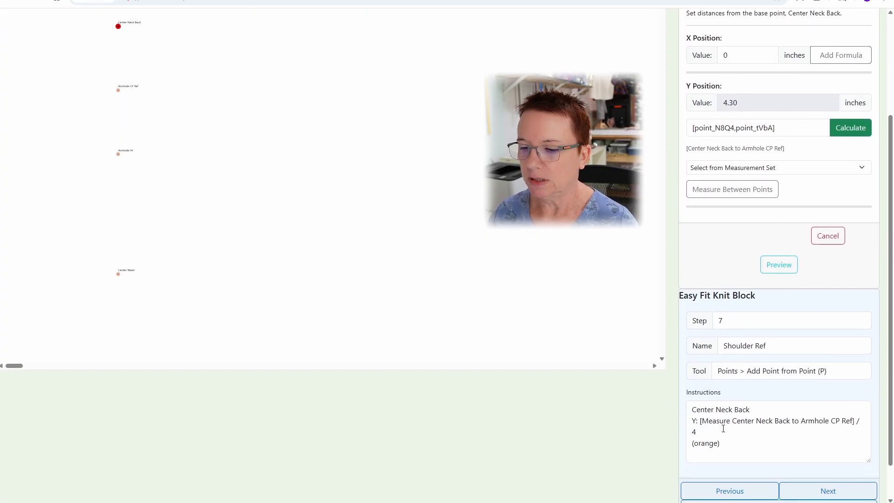
scroll(580, 253, "down", 2)
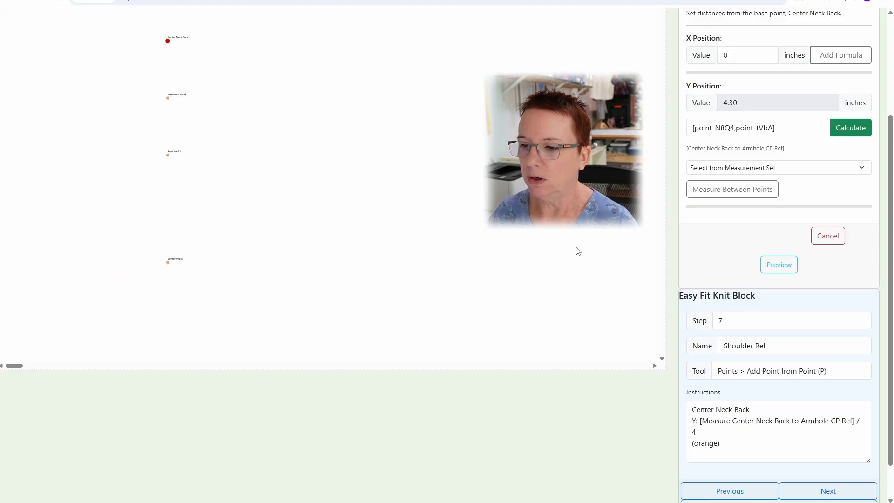
scroll(769, 218, "up", 3)
left_click(823, 260)
type("/ 4")
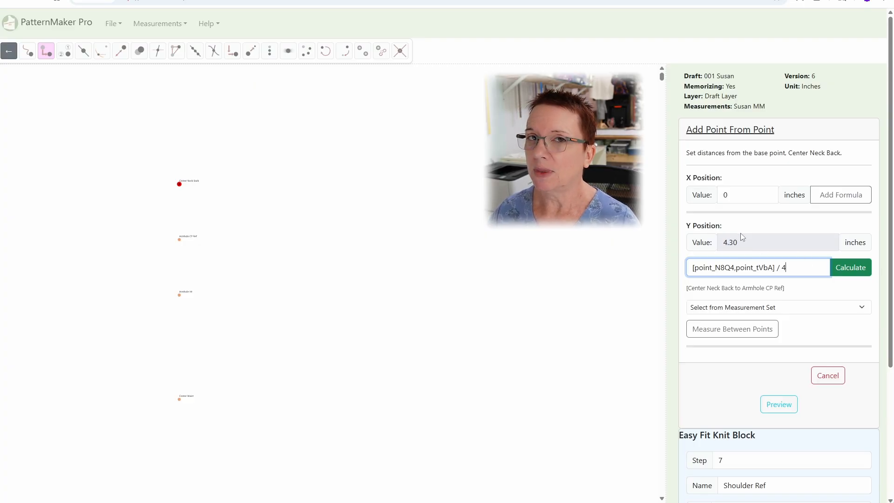
left_click(850, 267)
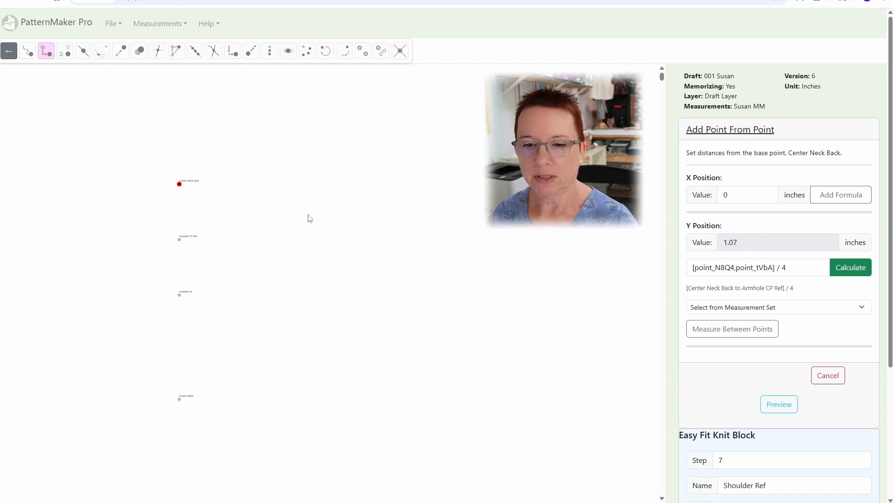
left_click(777, 408)
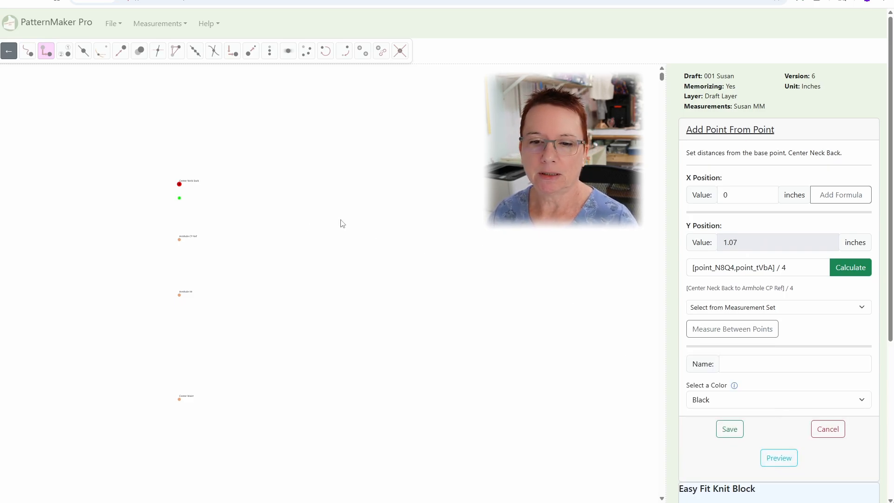
scroll(195, 196, "up", 3)
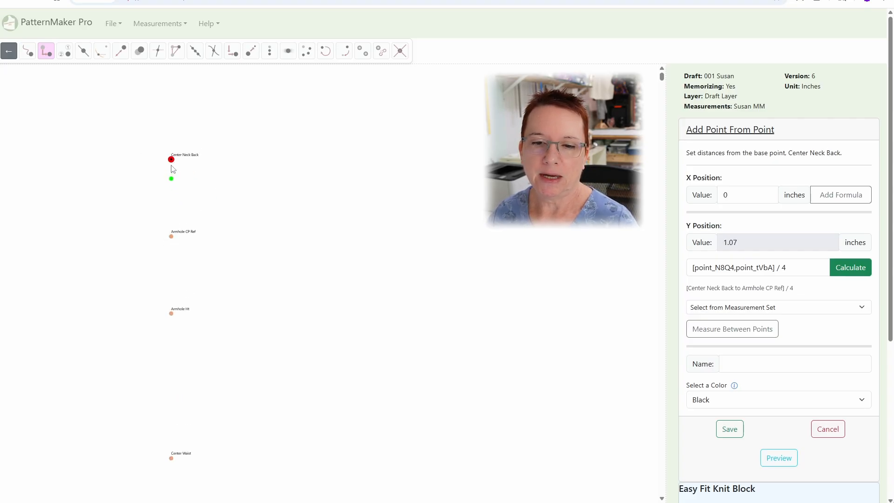
scroll(790, 379, "down", 2)
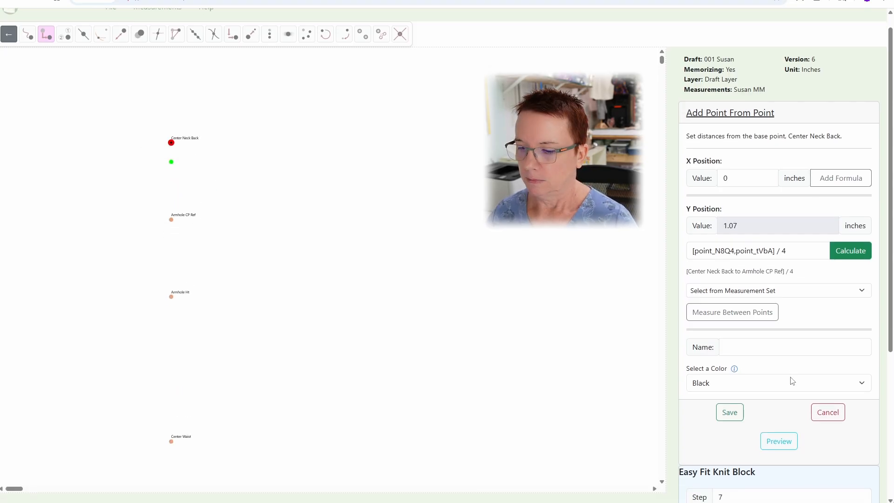
Name the new point Shoulder Ref, set its color to Orange (Reference) and save it.
left_click(737, 266)
type("Shoulder Re")
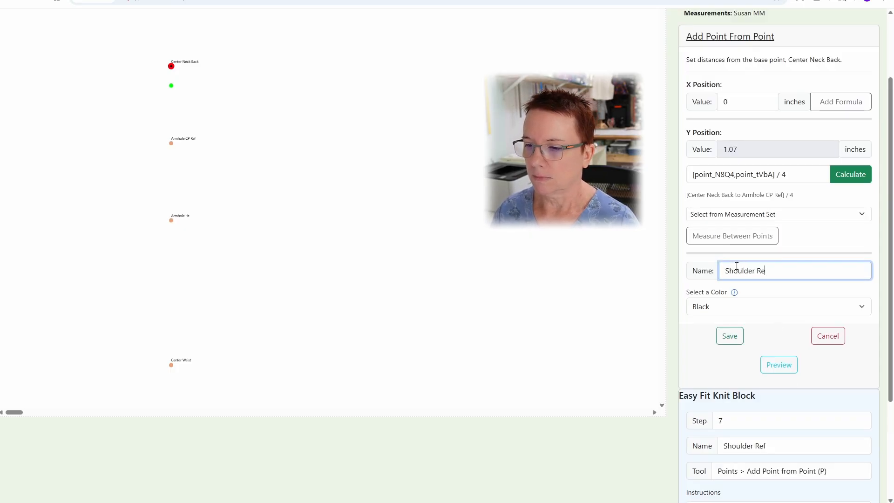
type("f")
scroll(736, 303, "down", 1)
left_click(735, 263)
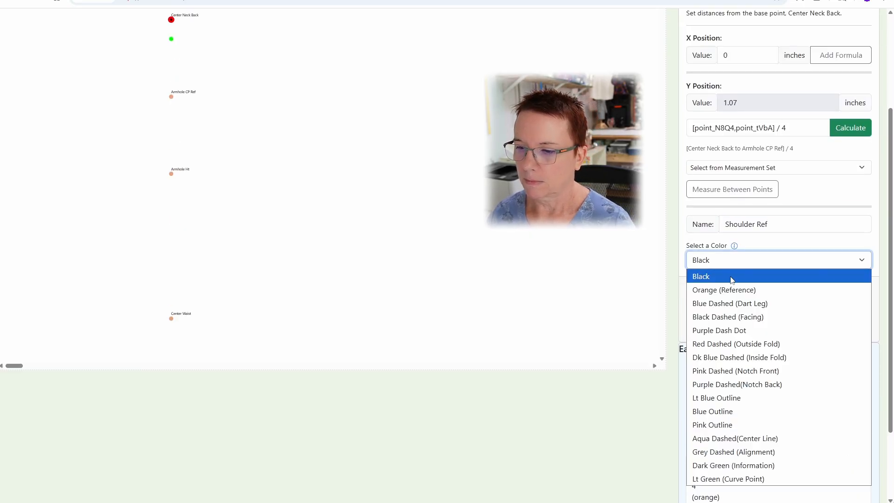
left_click(729, 289)
scroll(772, 259, "up", 3)
left_click(738, 429)
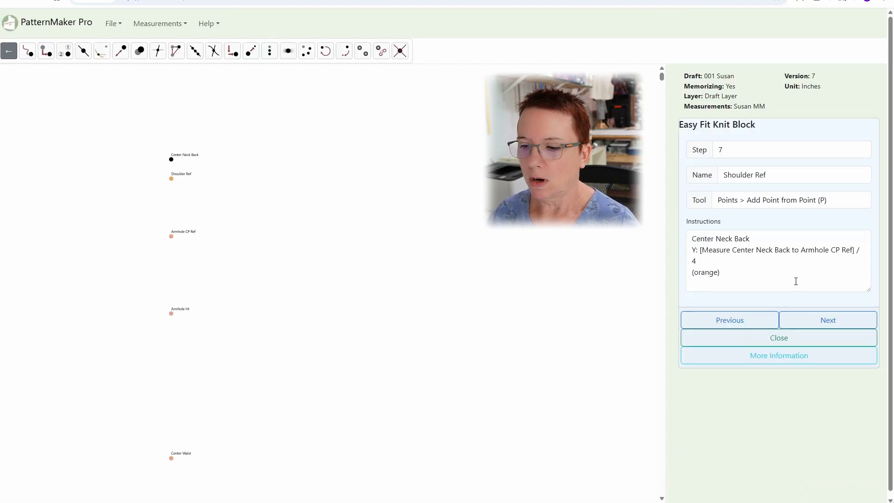
Advance the tutorial to step 8, start Add Point From Point with Center Neck Back as the base point, and widen the side panel.
left_click(835, 326)
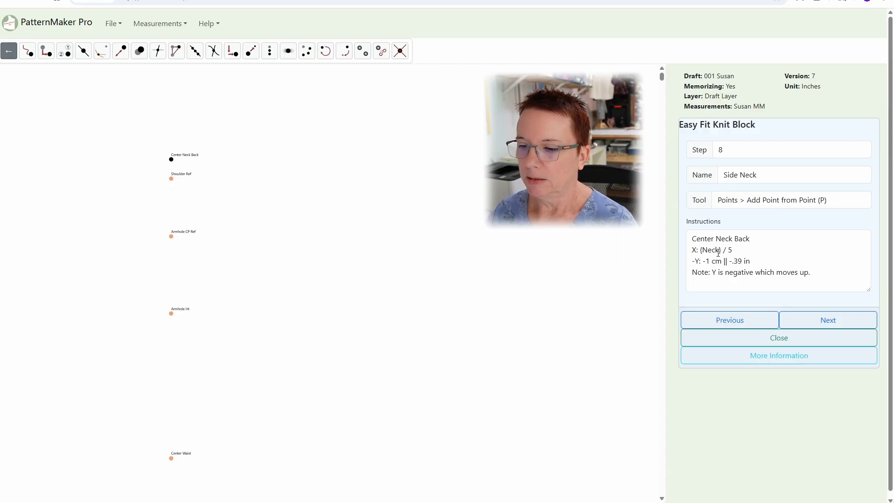
left_click(46, 51)
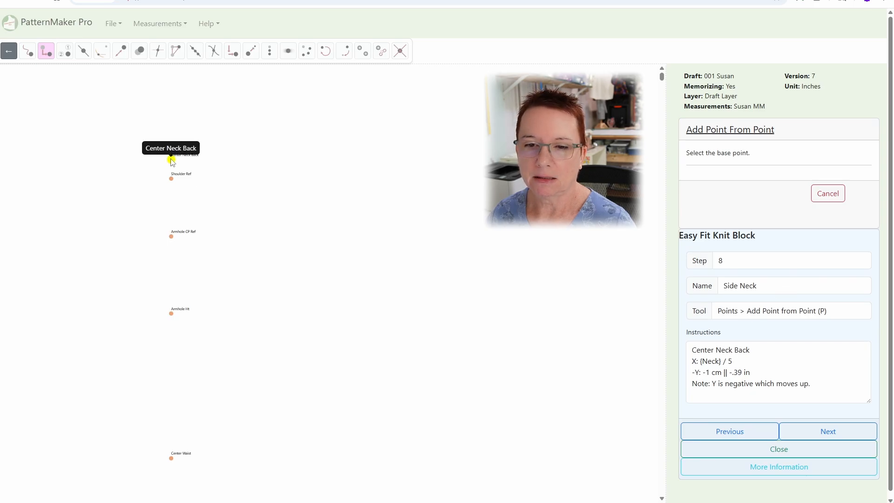
left_click(171, 159)
left_click(719, 195)
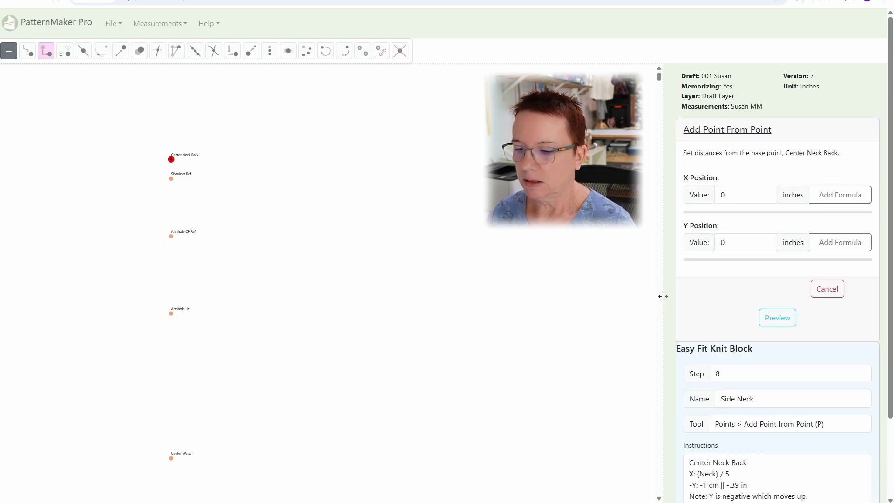
left_click_drag(666, 296, 630, 299)
scroll(707, 300, "down", 2)
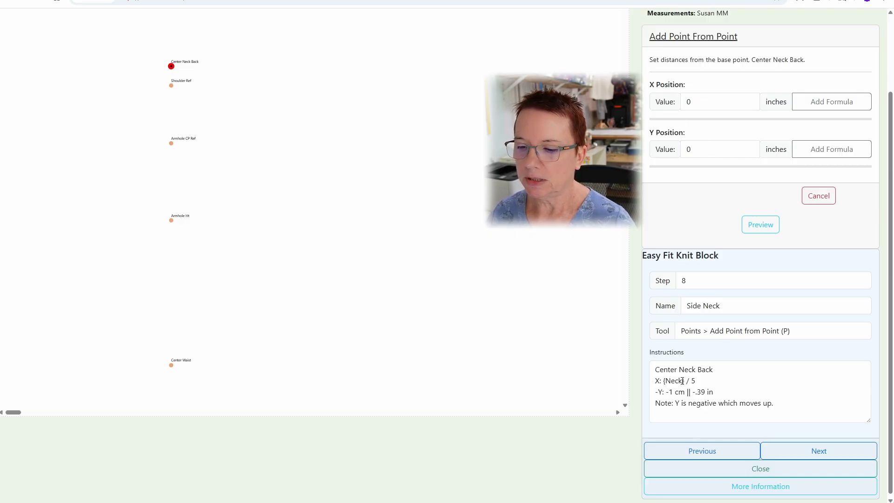
Add an X position formula using the Neck Circumference measurement, calculate it and preview the point.
left_click(813, 107)
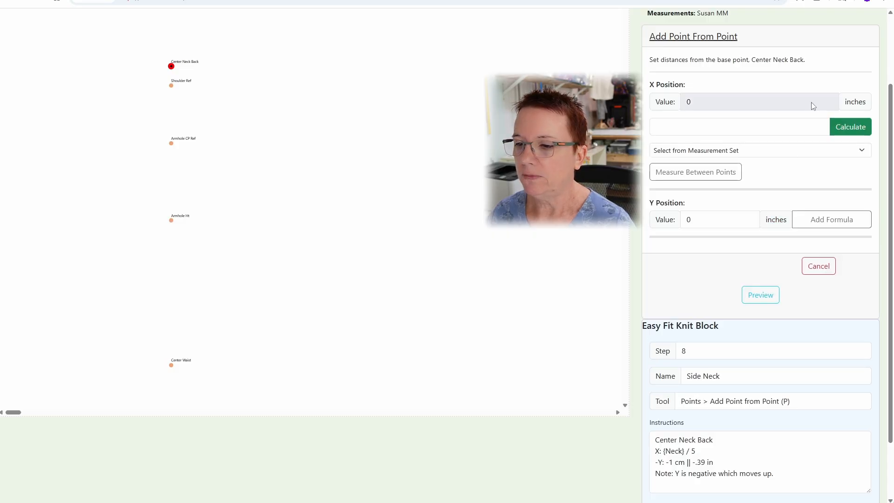
left_click(676, 149)
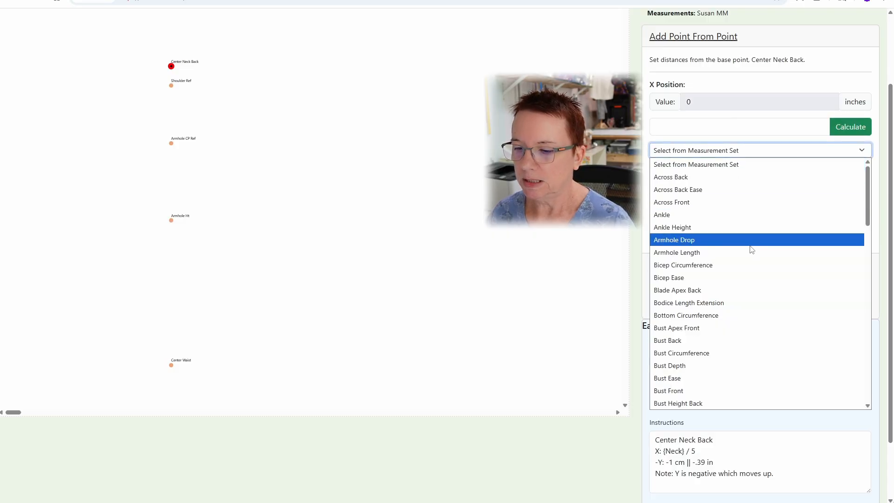
scroll(749, 249, "down", 6)
scroll(750, 249, "down", 3)
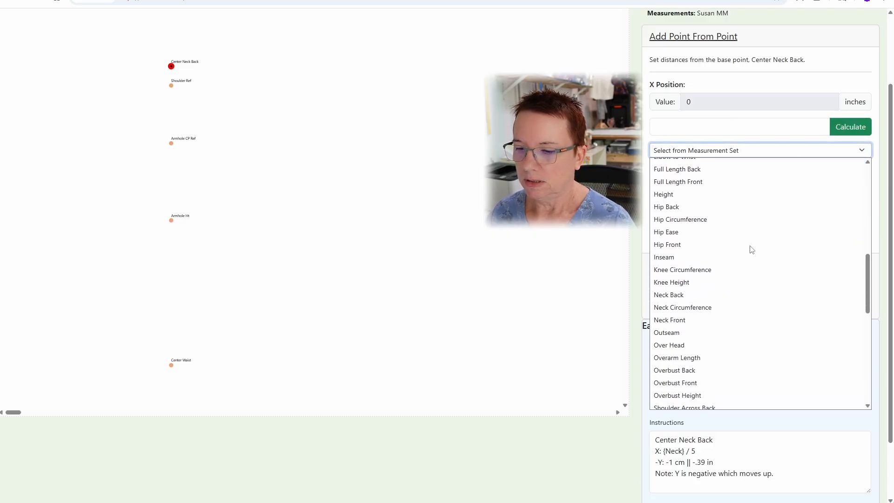
left_click(703, 306)
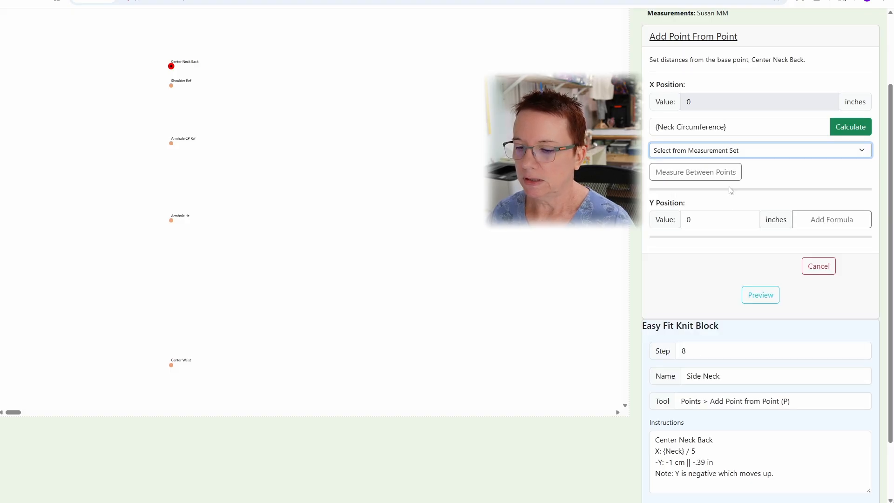
left_click(760, 125)
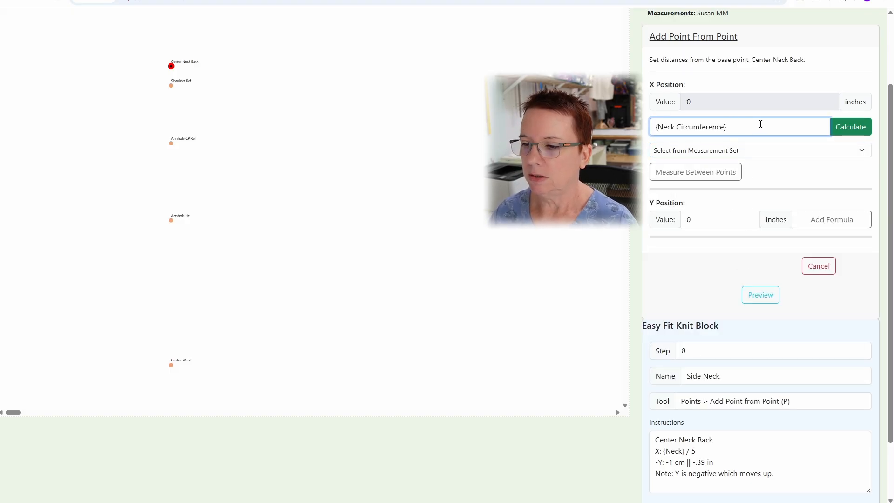
left_click(856, 128)
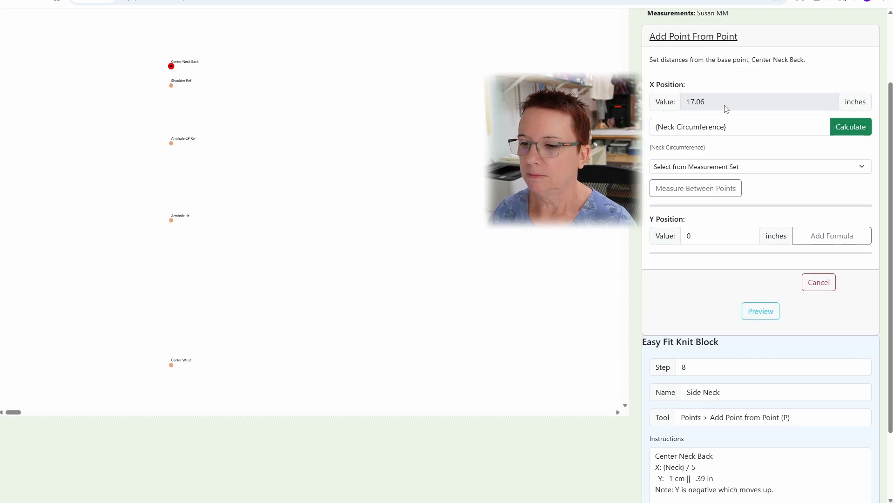
left_click(766, 316)
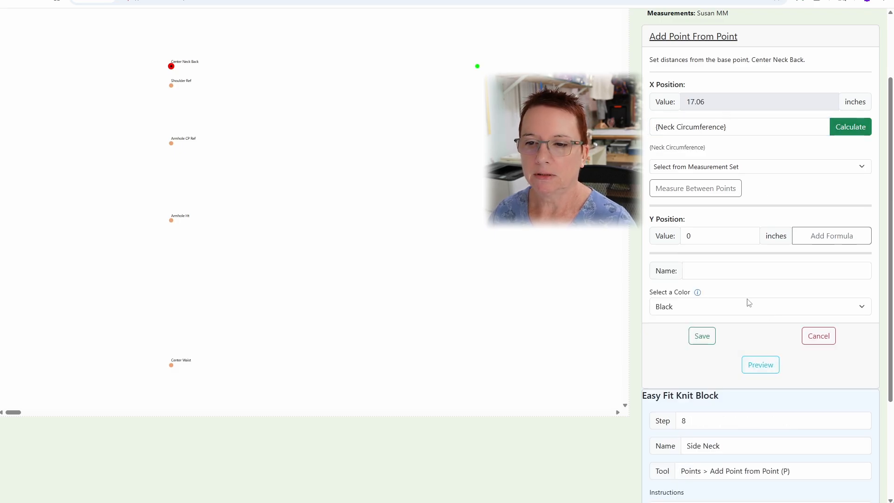
Divide the X position's Neck Circumference formula by 5, recalculate it and preview the point again.
scroll(797, 437, "down", 1)
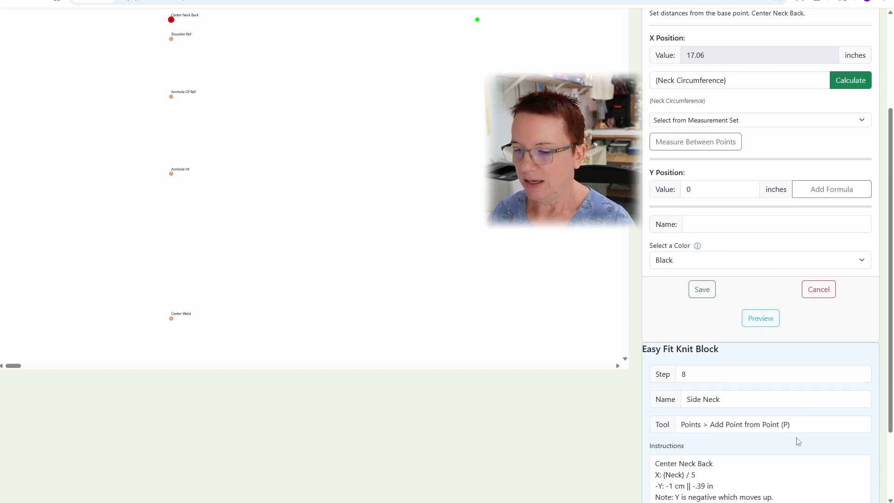
left_click(742, 80)
type("/ 5")
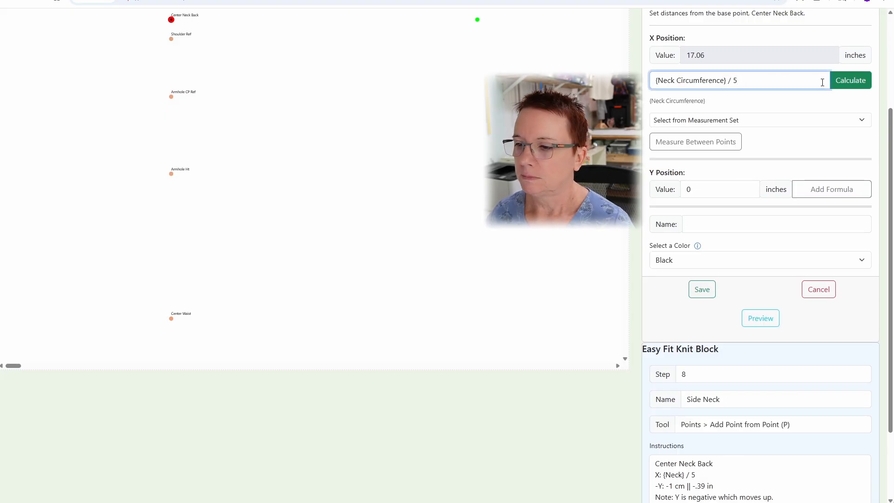
left_click(849, 81)
left_click(754, 320)
left_click_drag(365, 116, 373, 209)
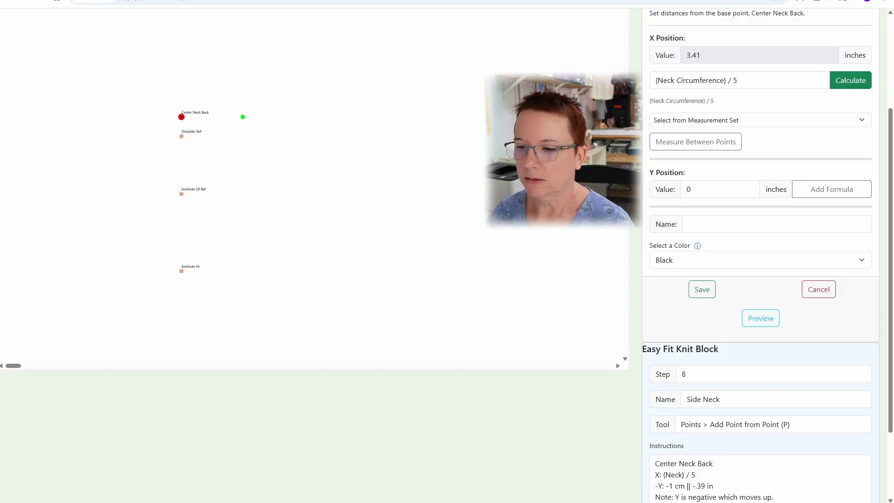
Set the Y position to .39 inches and preview the point relative to Center Neck Back.
scroll(646, 170, "up", 1)
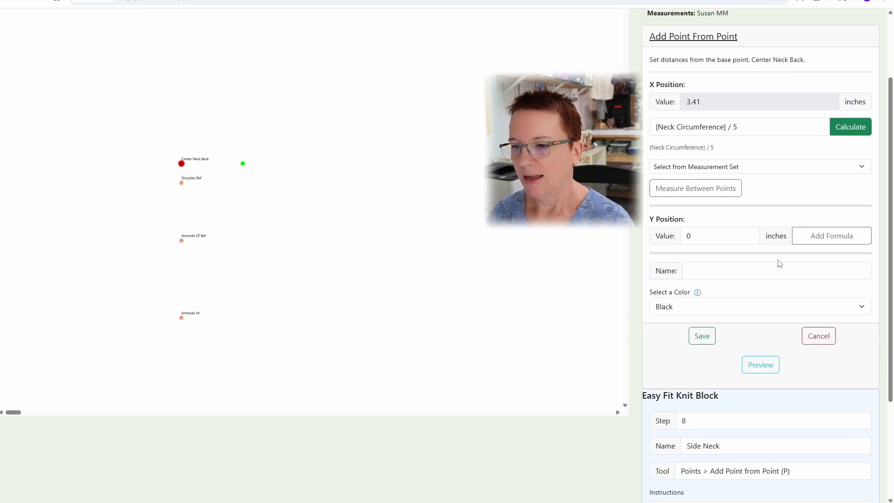
scroll(717, 321, "down", 2)
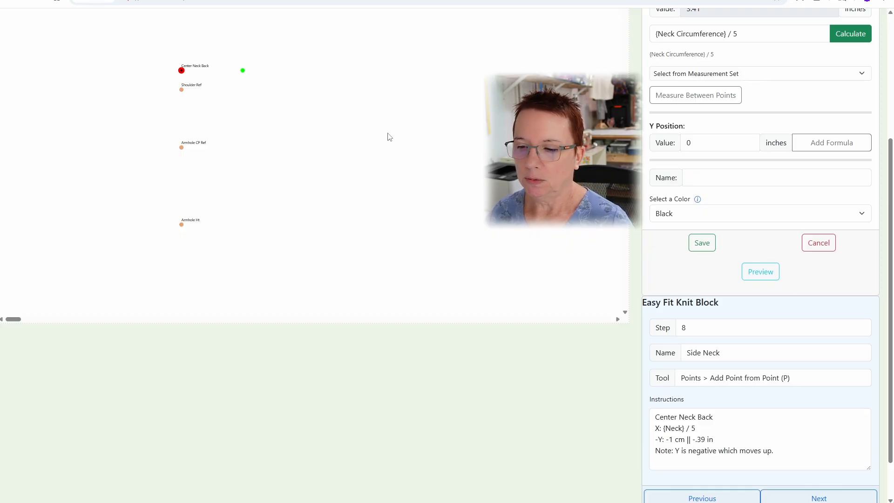
scroll(715, 307, "up", 2)
scroll(714, 297, "up", 2)
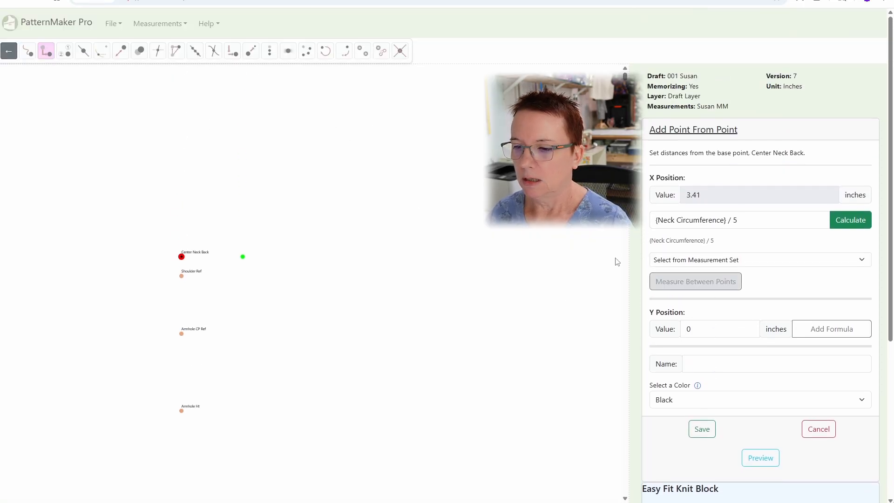
left_click_drag(267, 241, 296, 278)
scroll(296, 280, "up", 1)
scroll(296, 282, "up", 2)
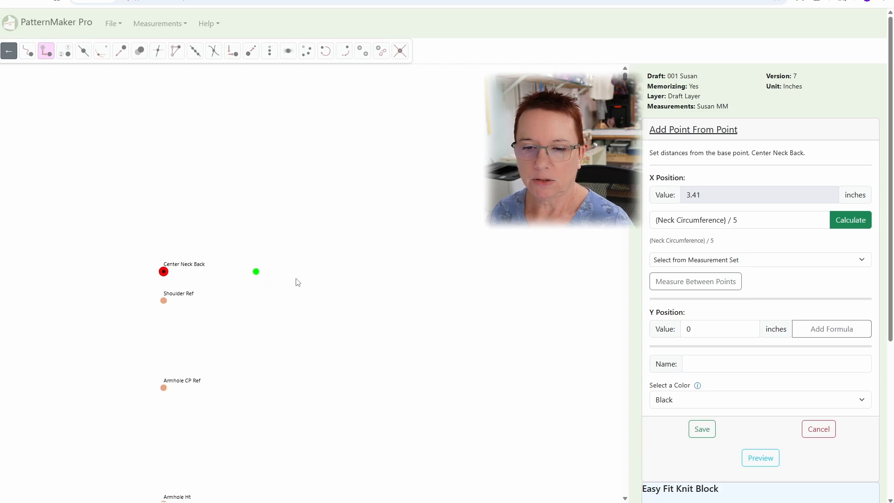
double_click(694, 328)
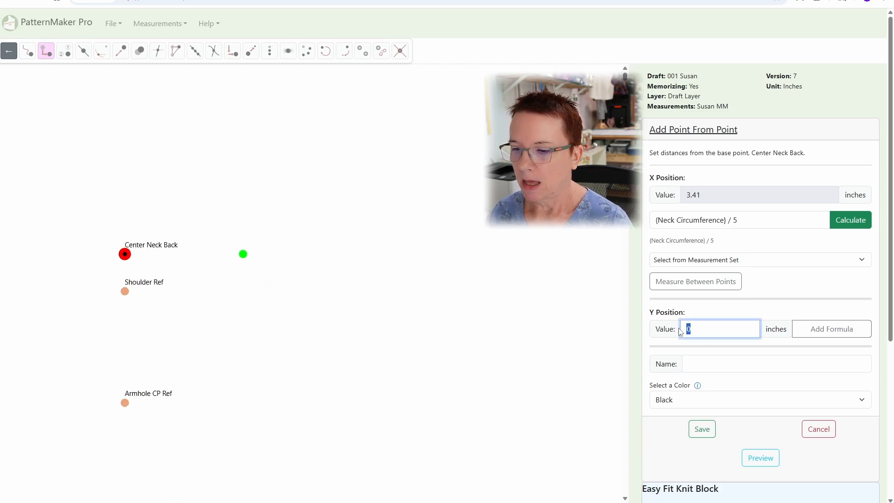
type(".39")
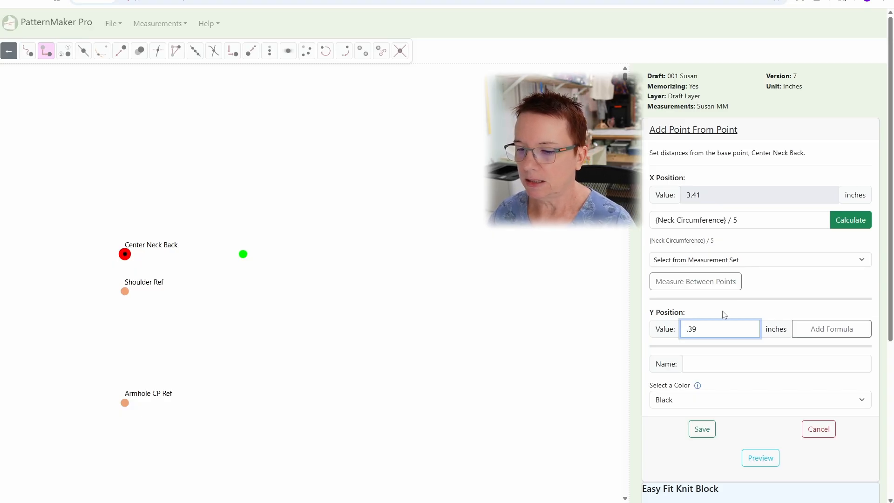
left_click(755, 459)
Make the Y position negative, -0.39 inches, and preview the point above Center Neck Back.
left_click(687, 330)
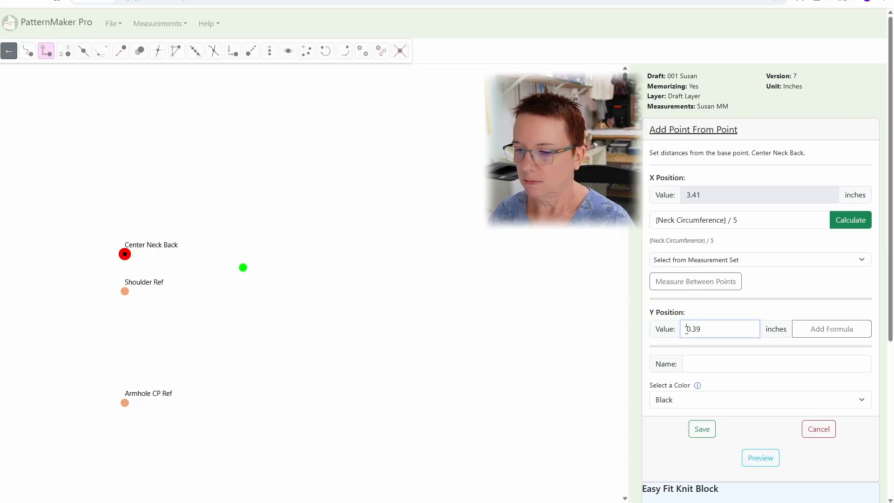
type("-")
left_click(760, 457)
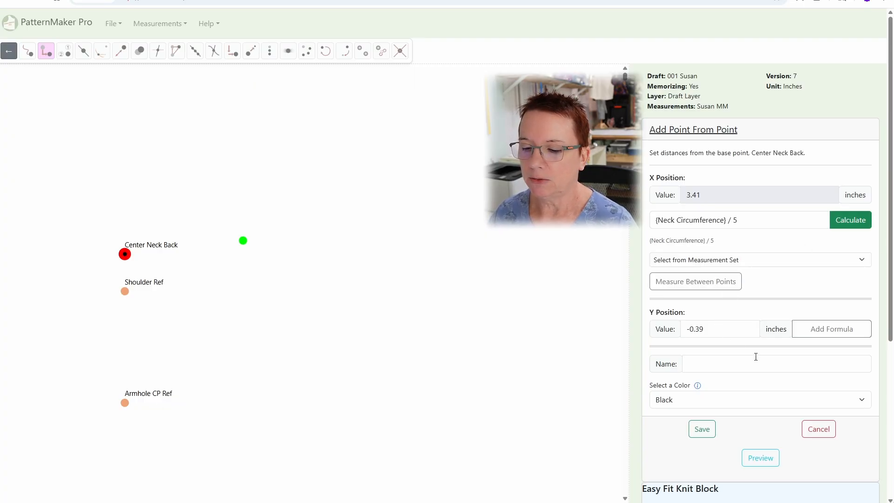
Check the step 8 instructions, name the new point Side Neck and save it.
scroll(756, 357, "down", 2)
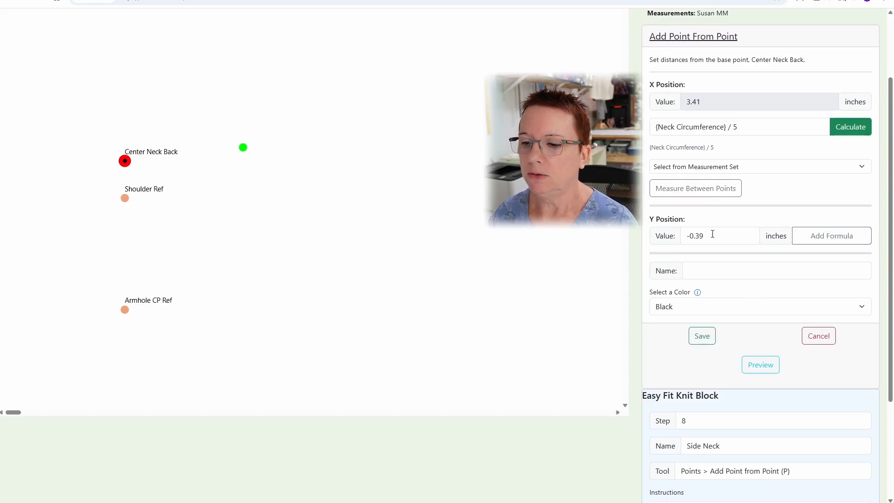
scroll(750, 232, "up", 1)
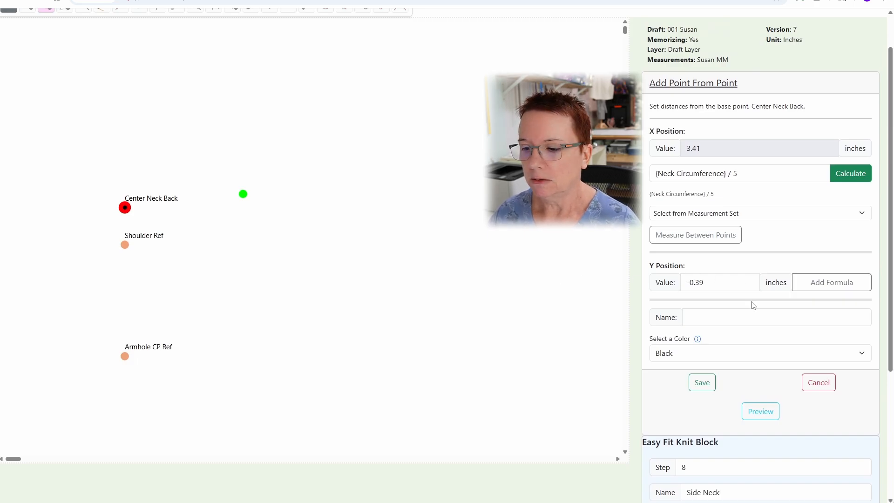
scroll(753, 303, "down", 4)
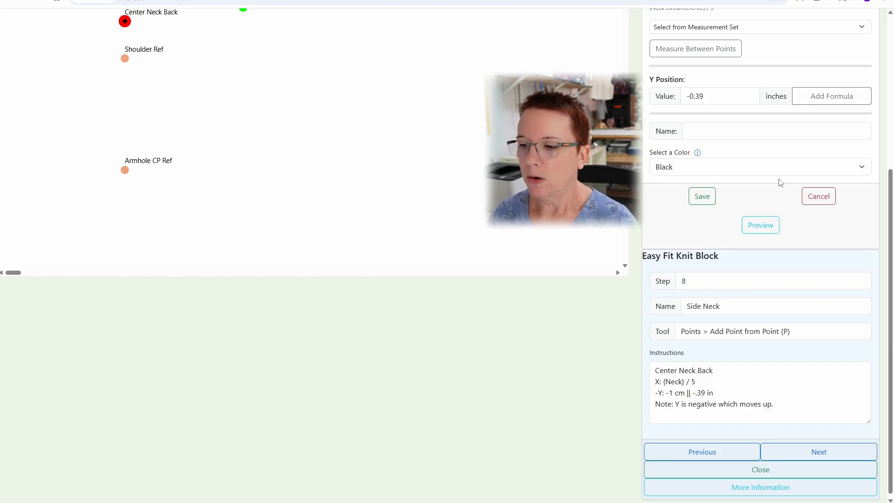
scroll(779, 181, "up", 4)
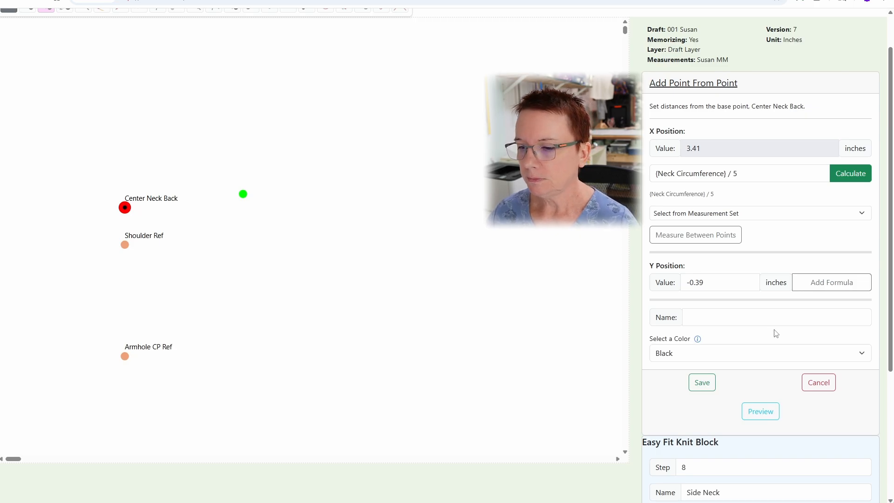
scroll(774, 333, "down", 1)
left_click(698, 270)
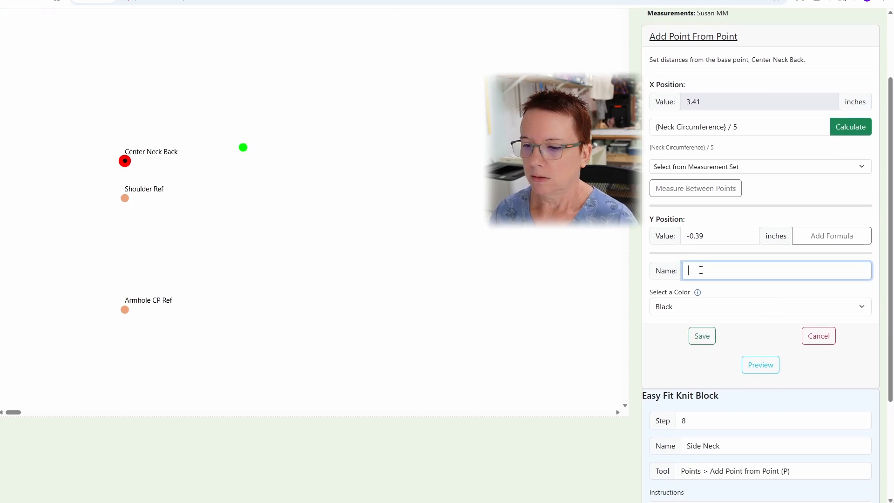
type("Side Neck")
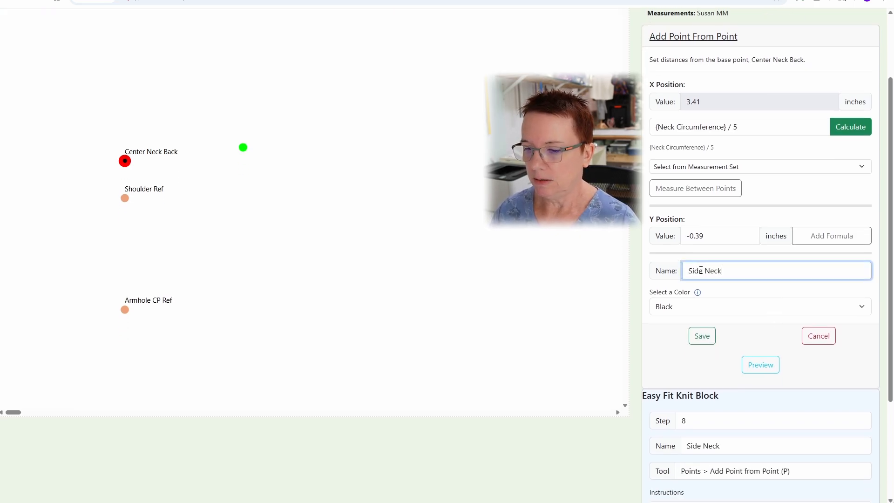
left_click(704, 337)
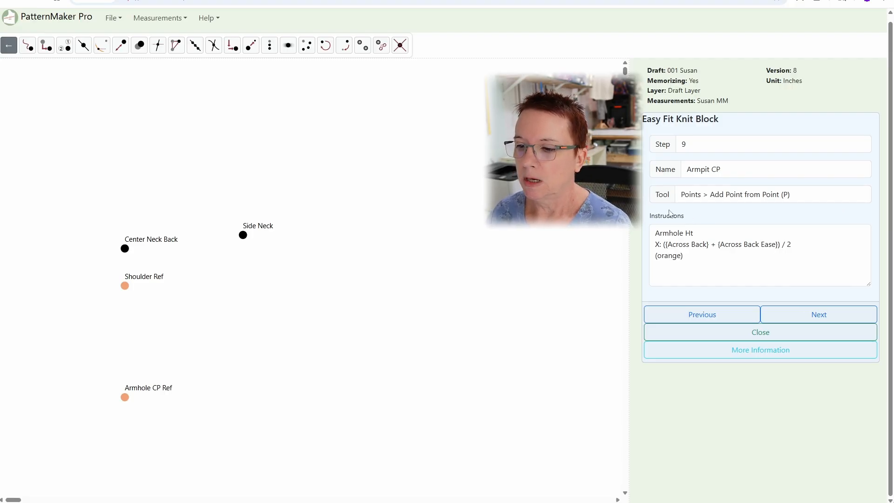
Start Add Point From Point for the Armpit CP point with Armhole Ht as the base point.
left_click(47, 46)
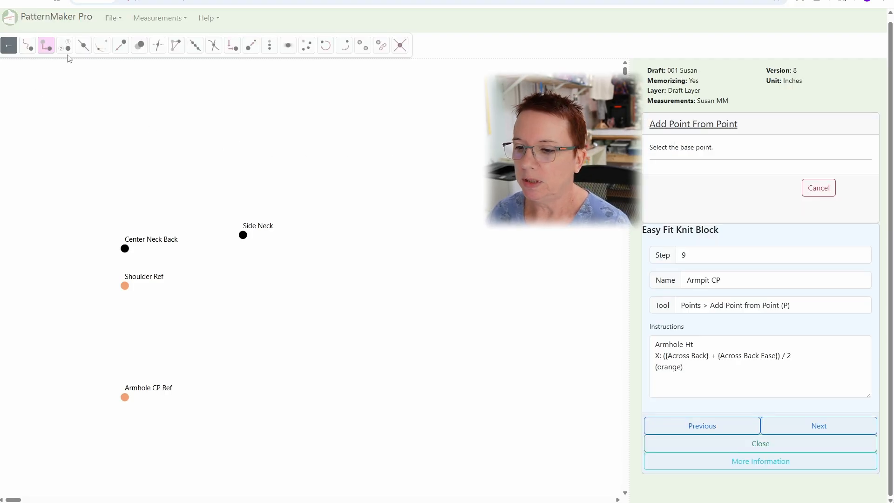
left_click_drag(289, 376, 310, 204)
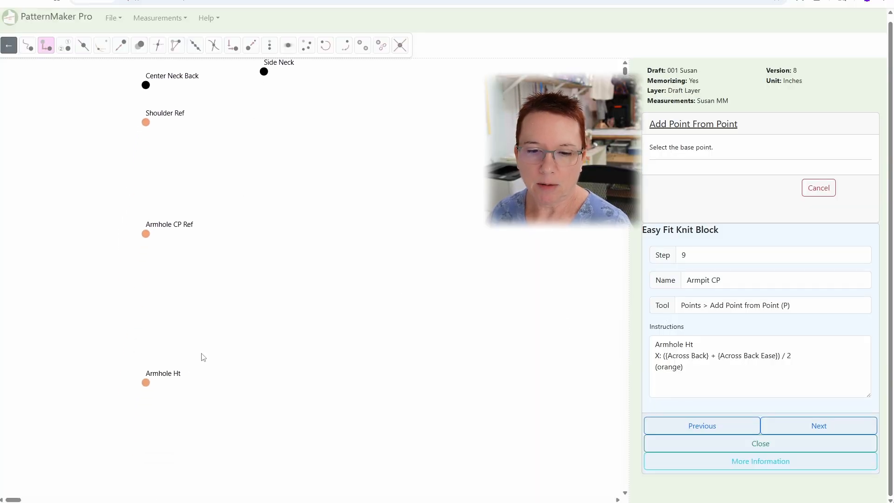
left_click(146, 383)
left_click(700, 188)
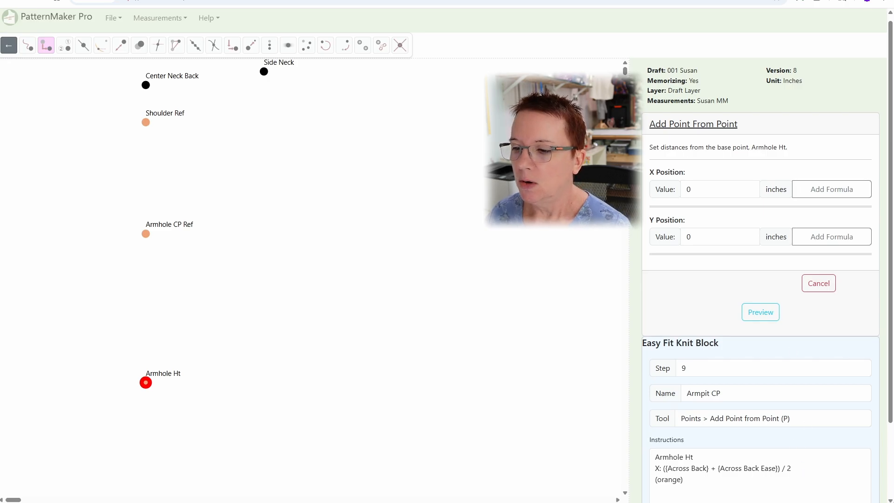
Build an X position formula adding Across Back and Across Back Ease from the measurement set, and calculate it.
left_click(820, 189)
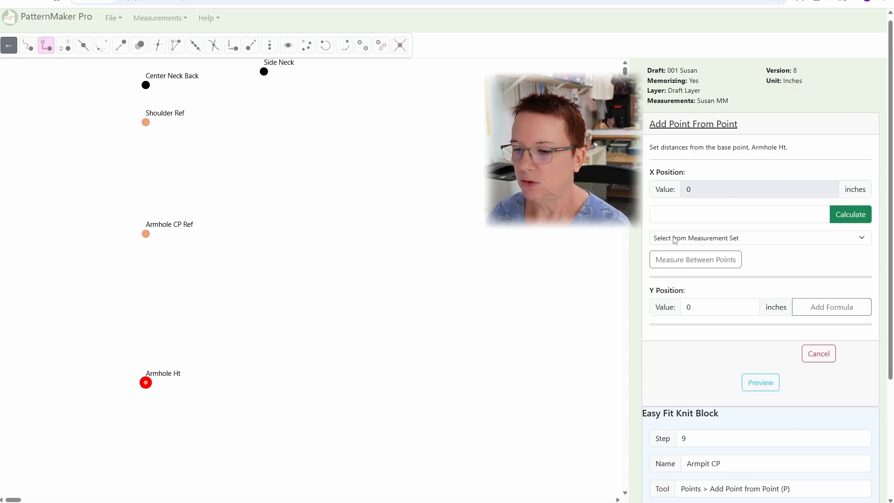
left_click(671, 238)
left_click(680, 262)
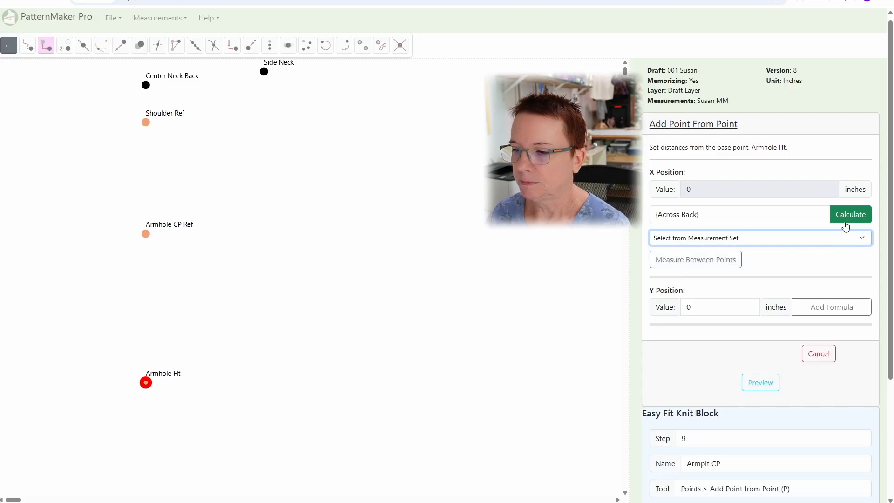
left_click(852, 215)
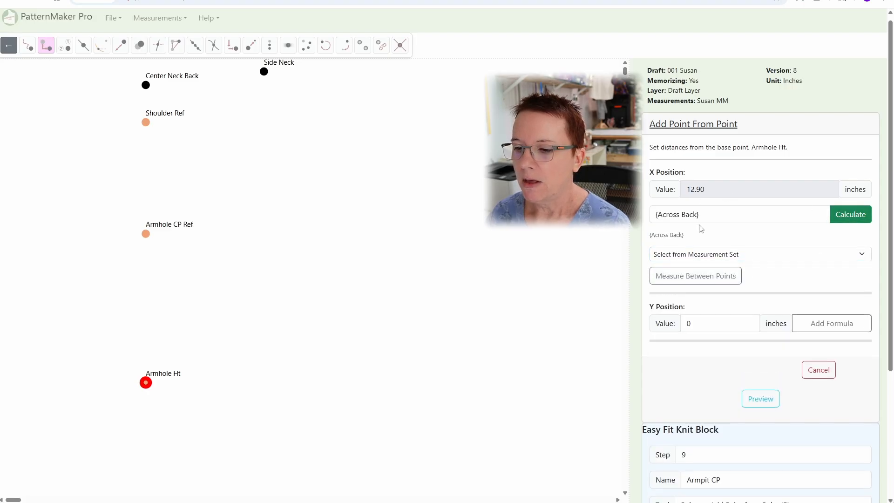
left_click(764, 212)
type("+")
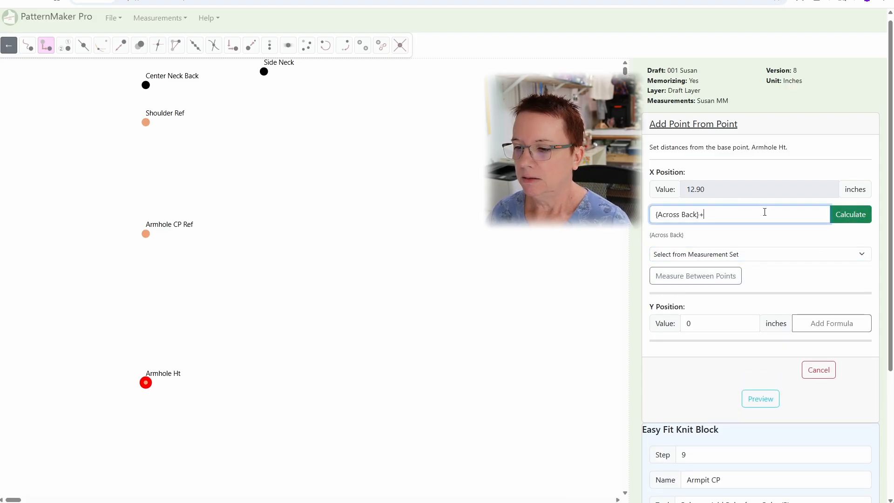
left_click(733, 256)
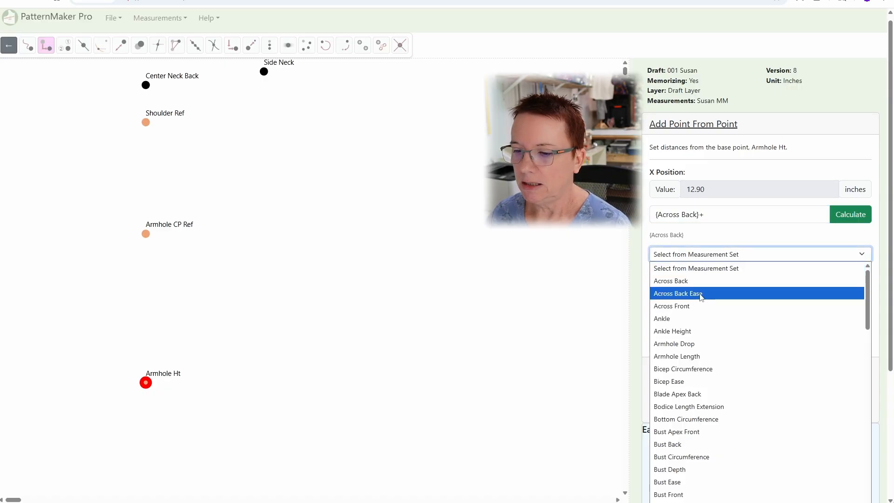
left_click(702, 293)
left_click(851, 215)
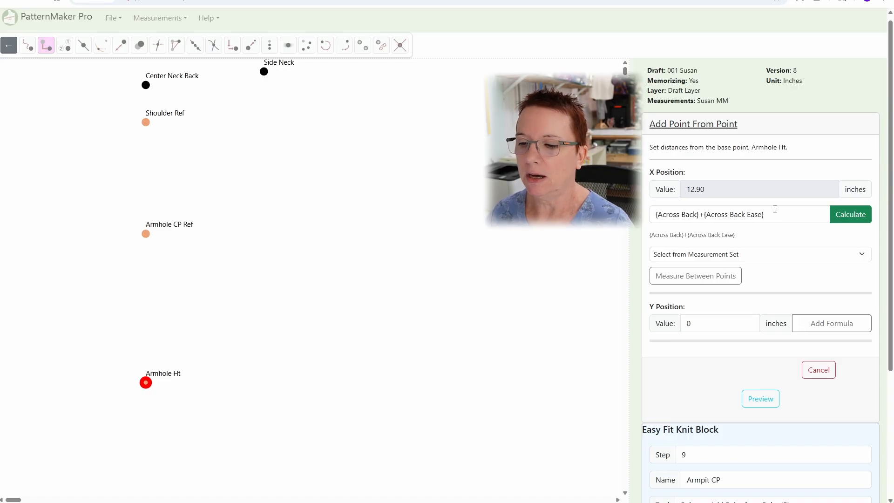
Complete the X position formula as ({Across Back}+{Across Back Ease}) / 2 and recalculate it.
left_click_drag(348, 142, 352, 181)
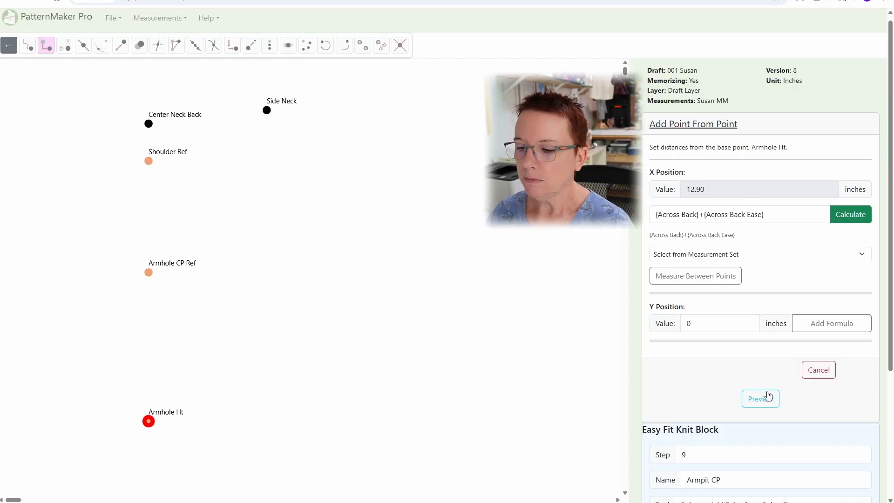
scroll(764, 435, "down", 2)
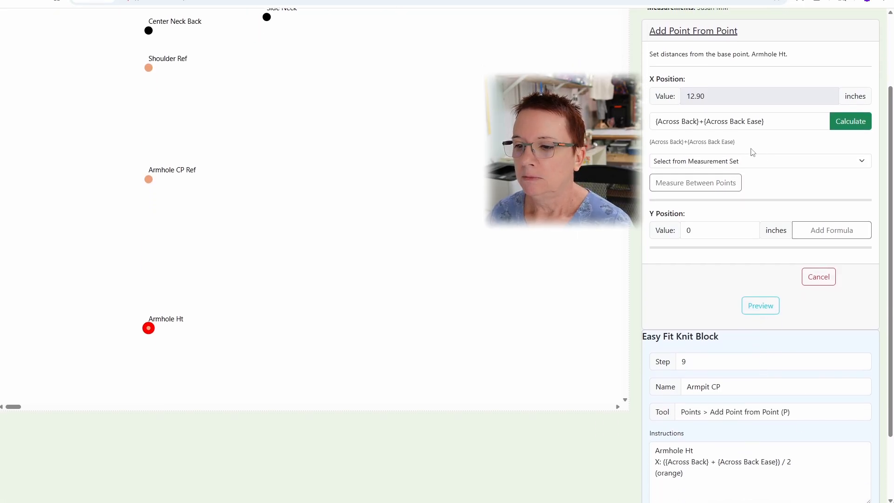
left_click(775, 117)
type("/ 2")
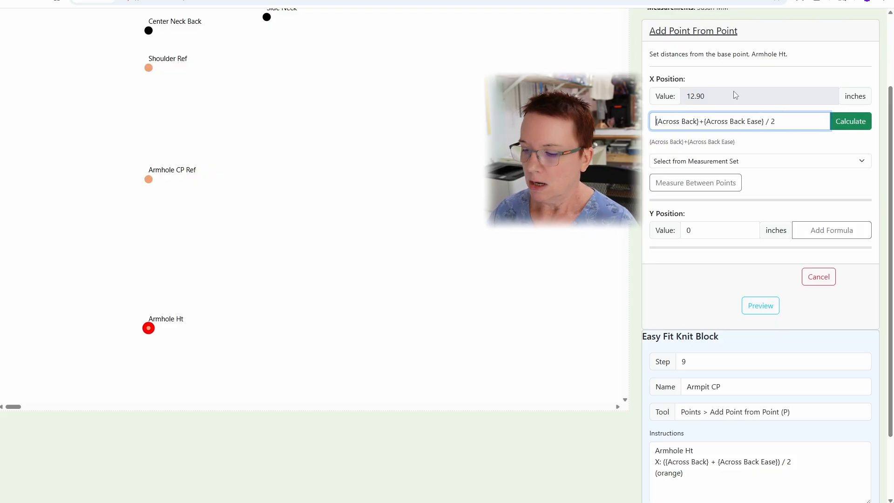
type("(")
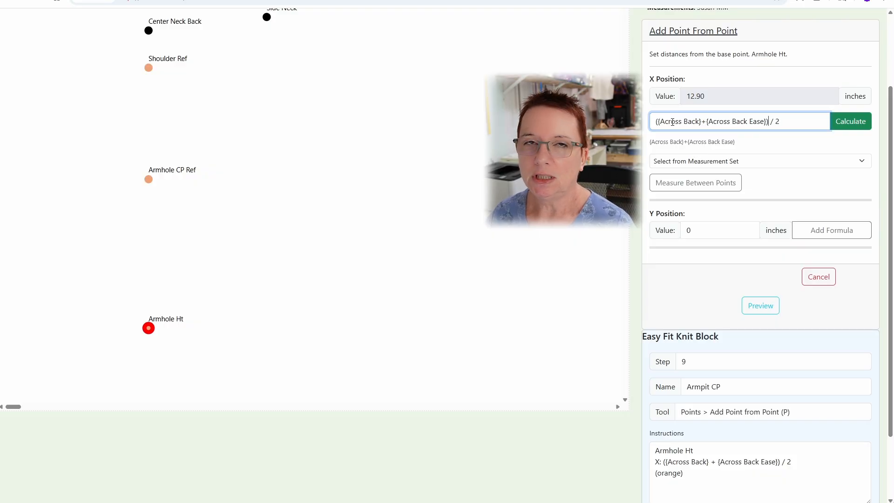
scroll(802, 193, "up", 1)
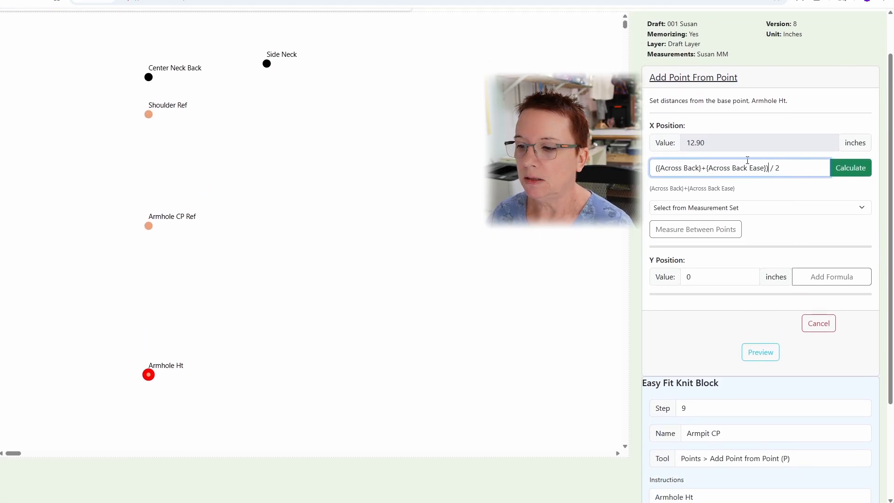
left_click(851, 169)
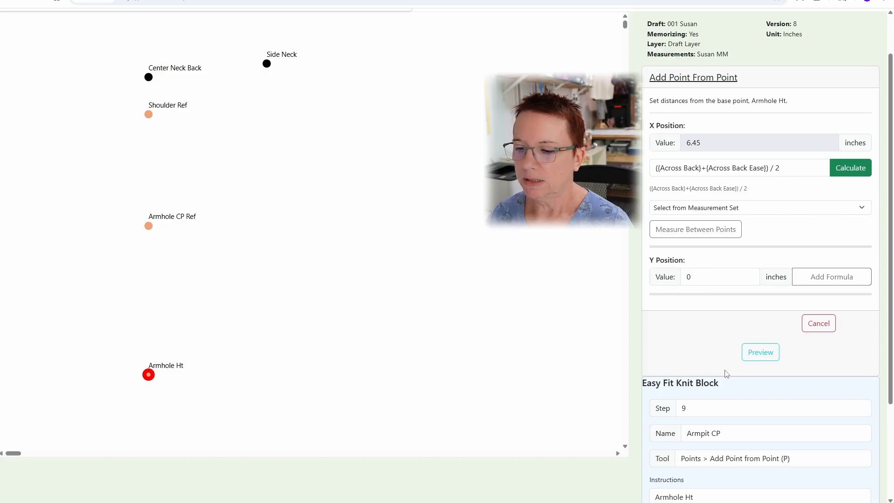
Preview the new point, name it Armpit CP, colour it orange and save it.
left_click(766, 358)
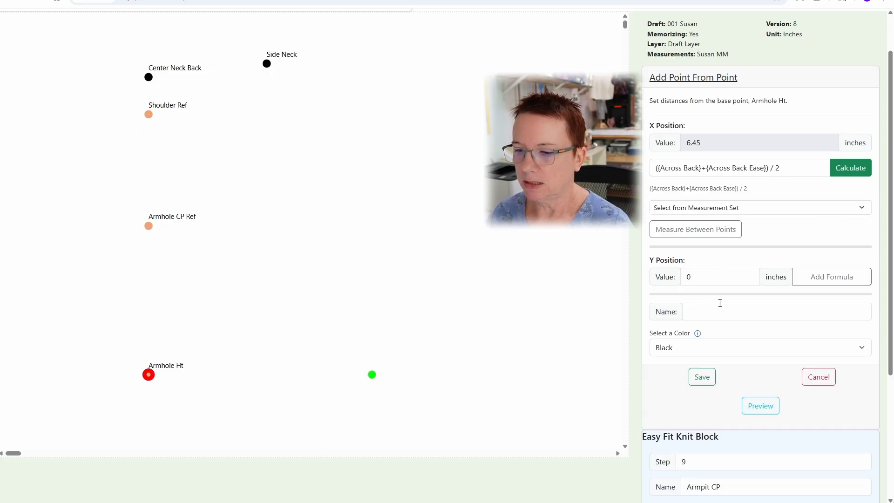
left_click(747, 314)
type("Arm")
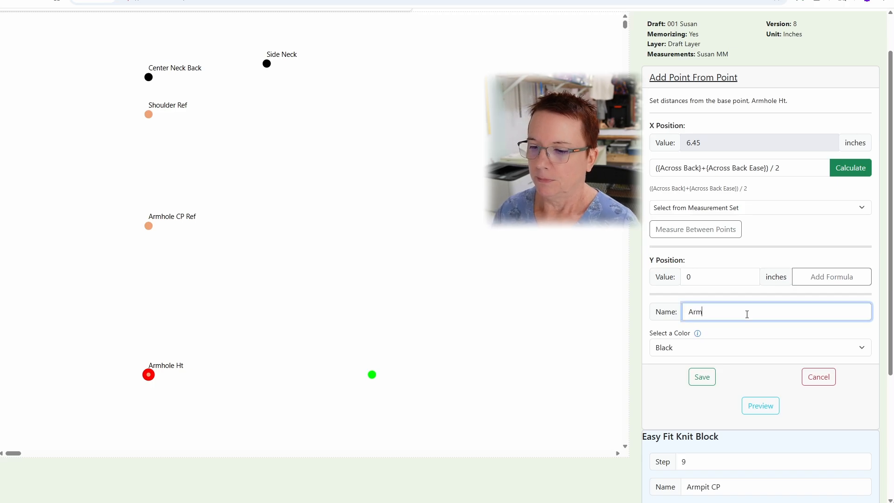
type("pit CP")
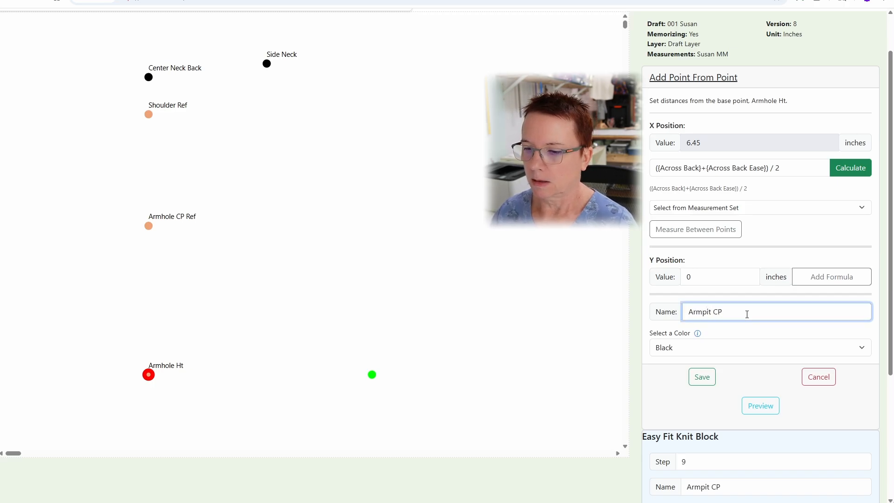
left_click(728, 349)
left_click(698, 375)
left_click(702, 376)
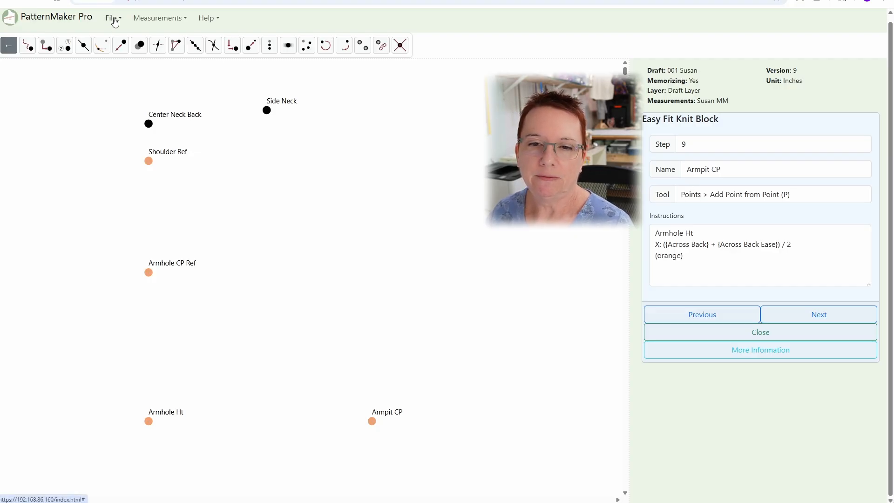
Undo adding the Armpit CP point and check the remaining points of the draft.
left_click(115, 22)
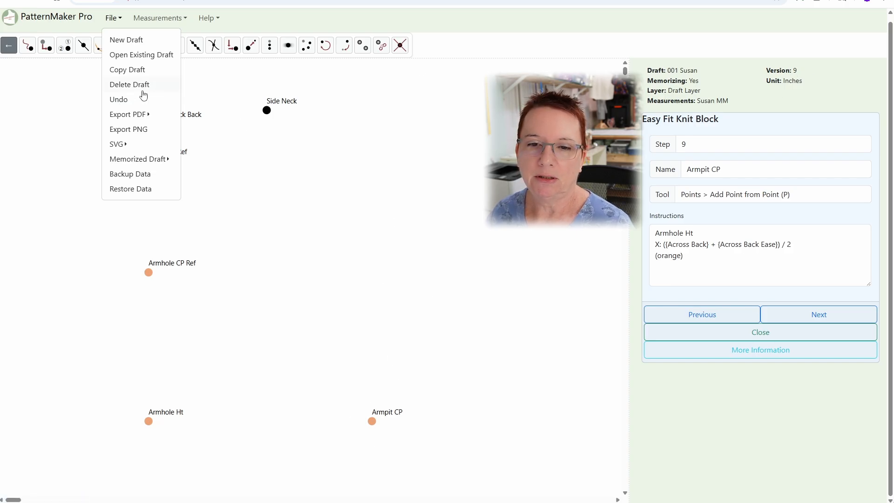
left_click(124, 98)
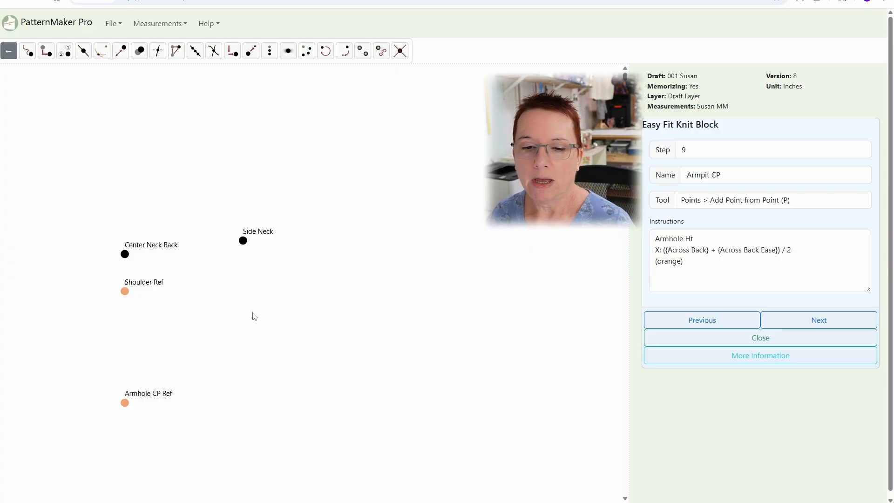
scroll(311, 320, "down", 3)
left_click_drag(312, 319, 411, 214)
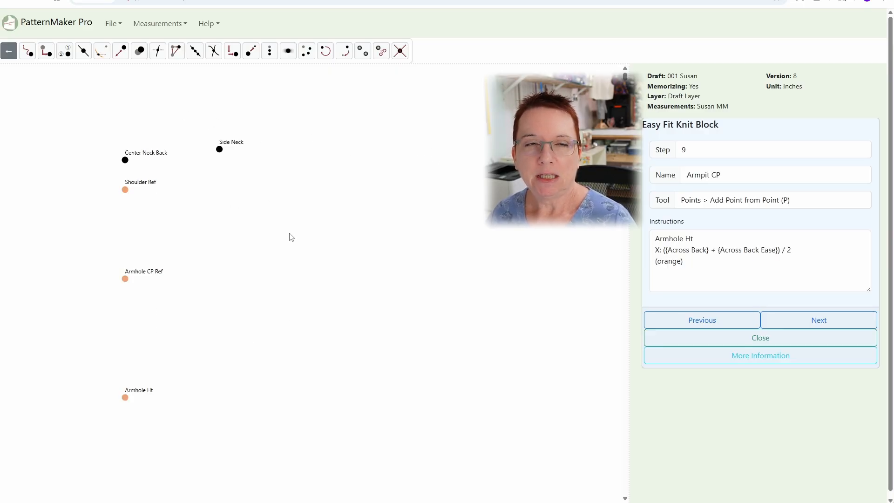
left_click(113, 26)
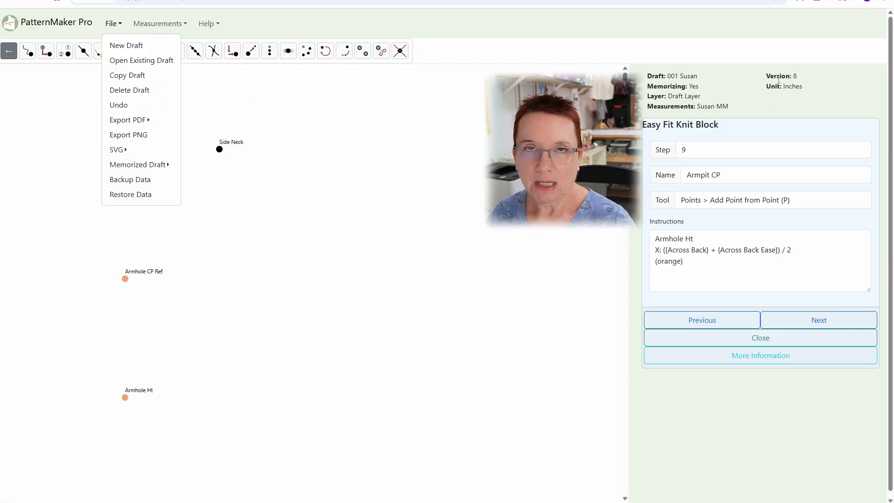
left_click(228, 200)
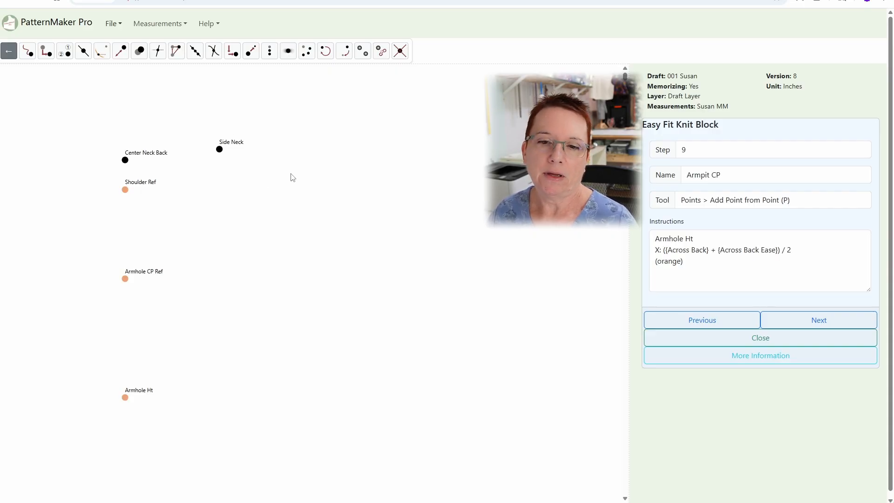
left_click(112, 24)
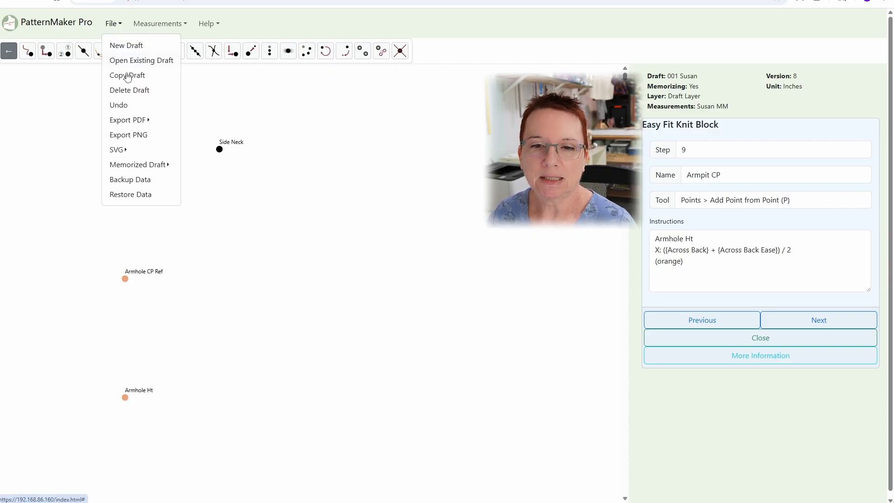
left_click(380, 123)
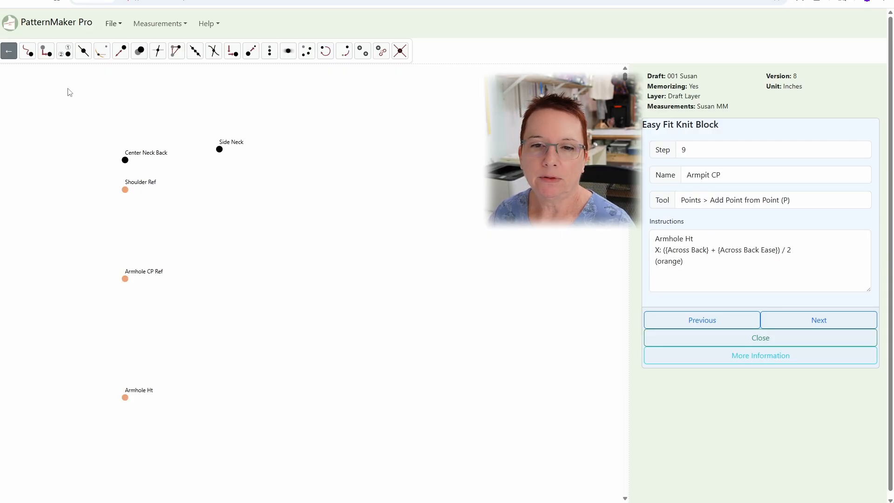
Open the existing memorized inch draft 001 Susan Draft dated Sep 25, 2025.
left_click(115, 24)
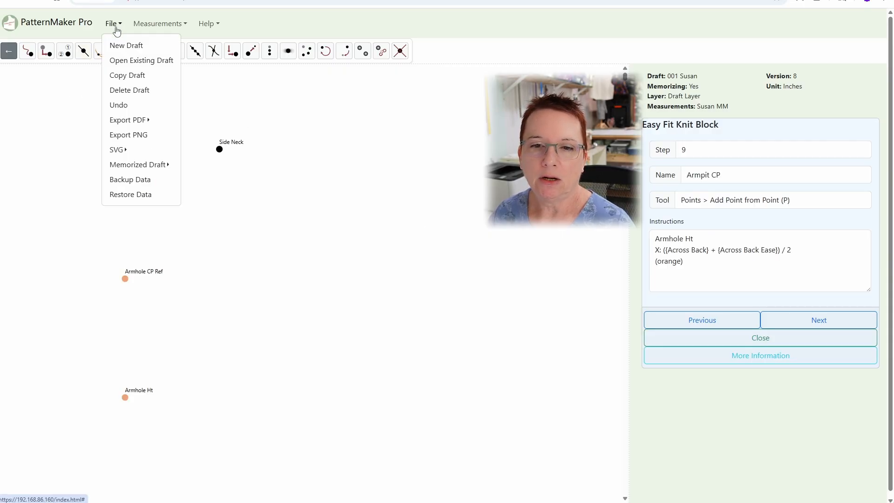
left_click(137, 61)
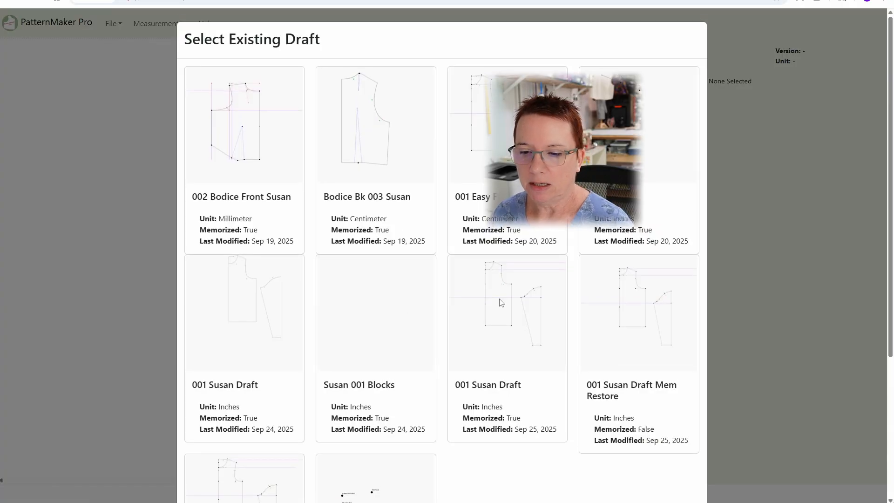
left_click(514, 290)
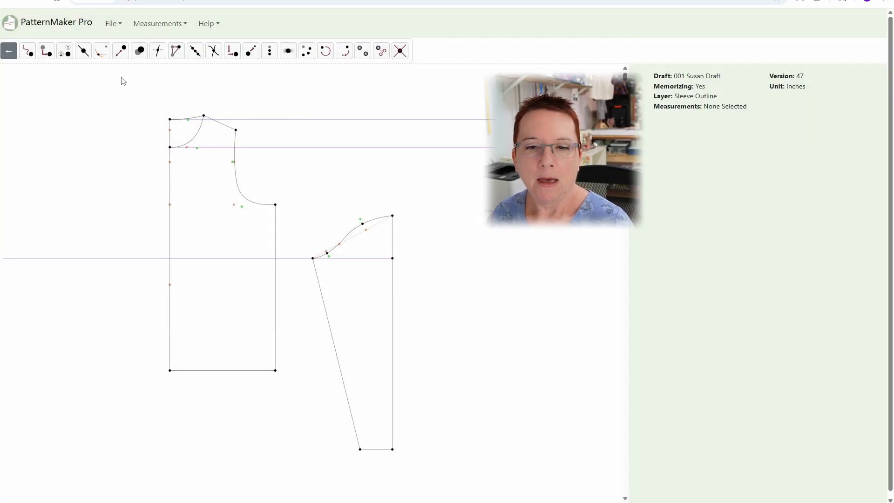
Reopen the 001 Susan draft that holds the knit block points.
left_click(112, 24)
left_click(117, 65)
scroll(395, 303, "down", 4)
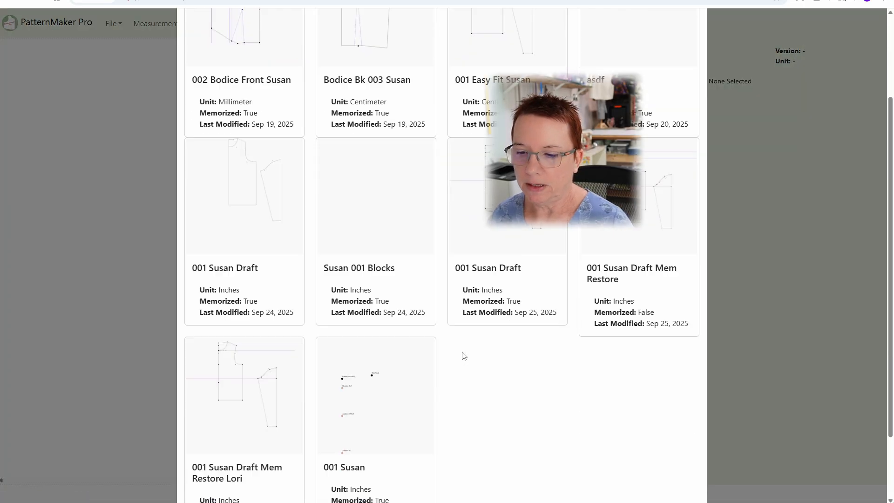
left_click(396, 309)
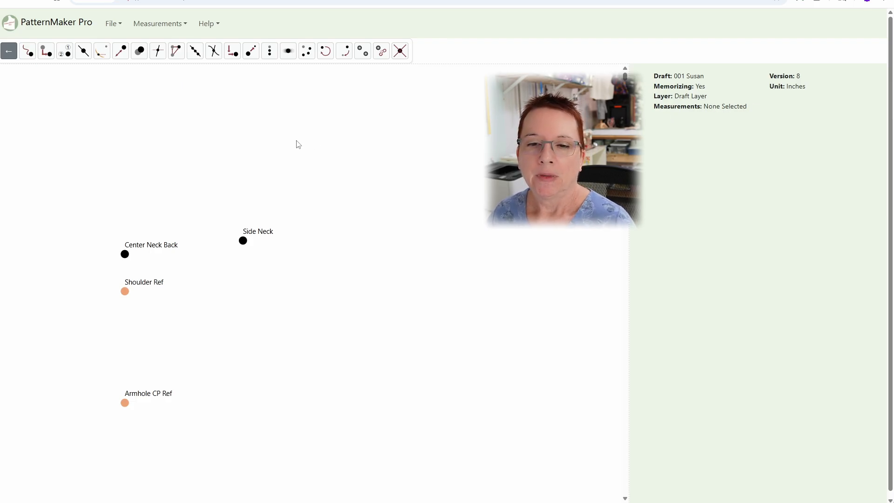
Load the Susan MM measurement set for the active draft.
left_click(153, 25)
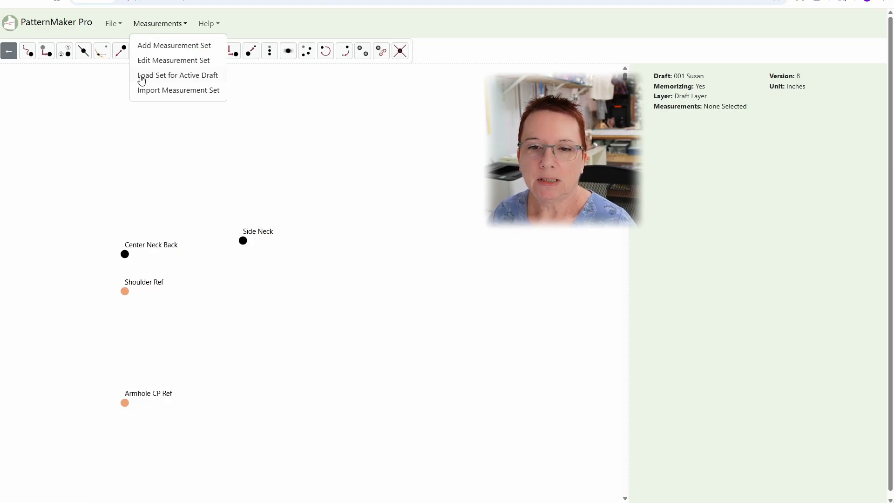
left_click(166, 77)
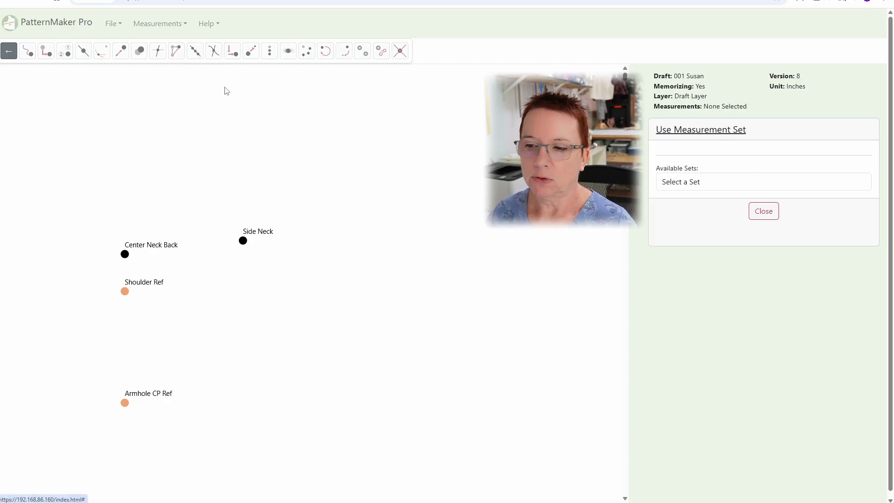
left_click(733, 183)
left_click(700, 223)
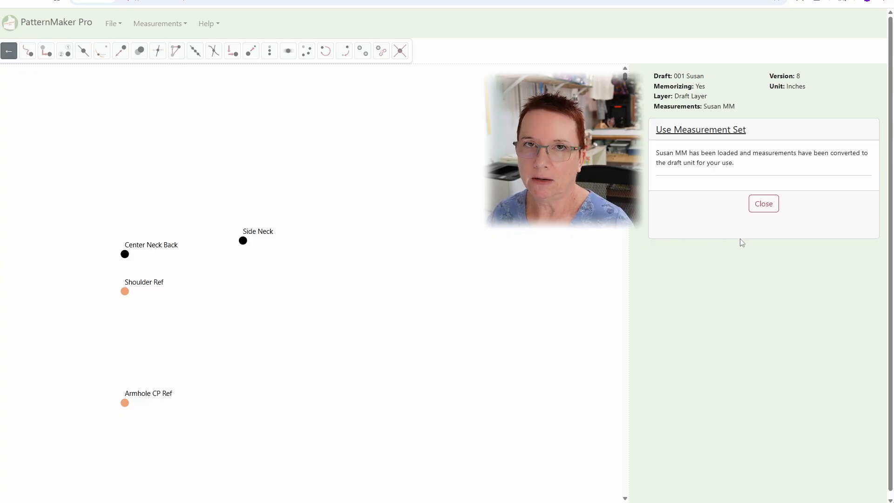
left_click(770, 205)
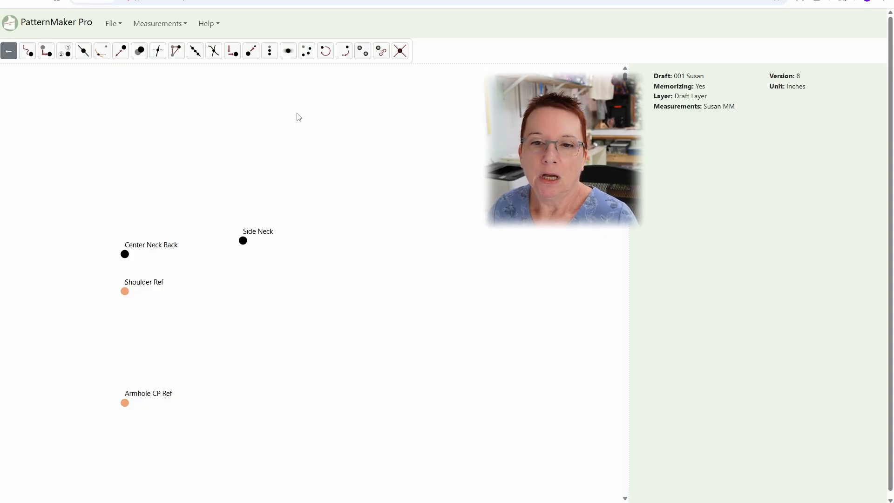
left_click(171, 27)
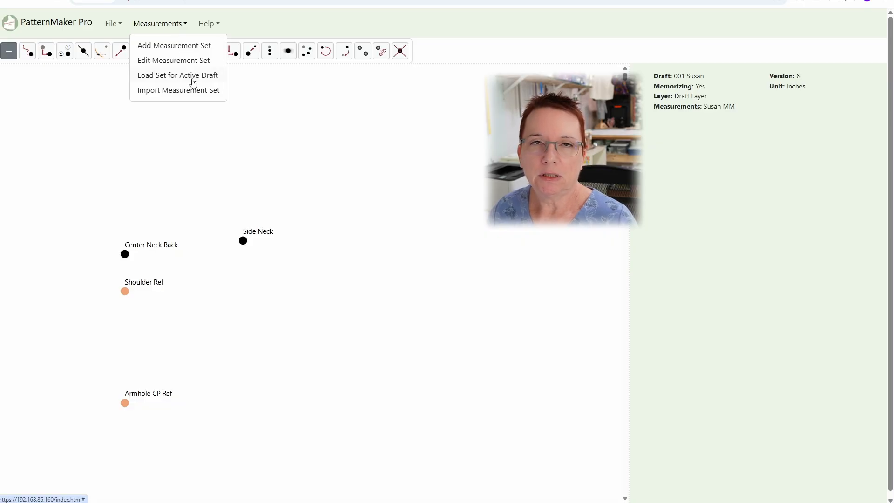
left_click(332, 137)
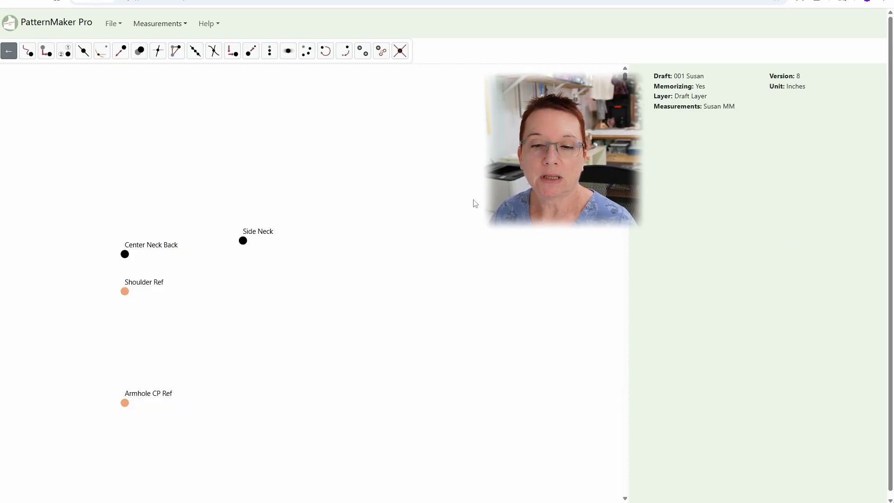
Import the Easy Fit Knit Block draft tutorial from the file 001-easy-fit-knit-block.json.
left_click(210, 29)
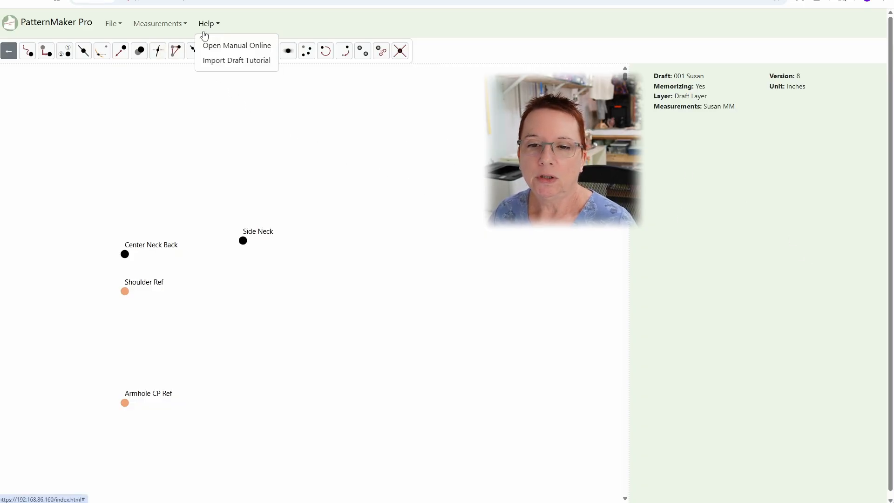
left_click(214, 61)
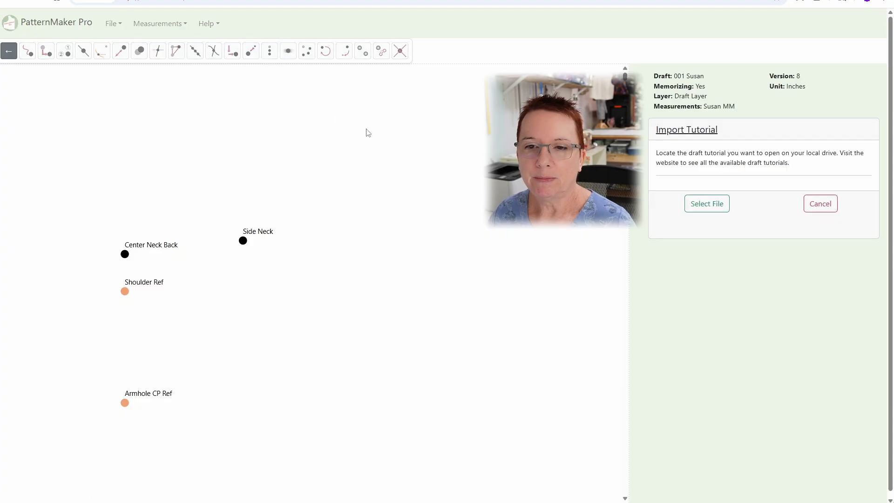
left_click(707, 205)
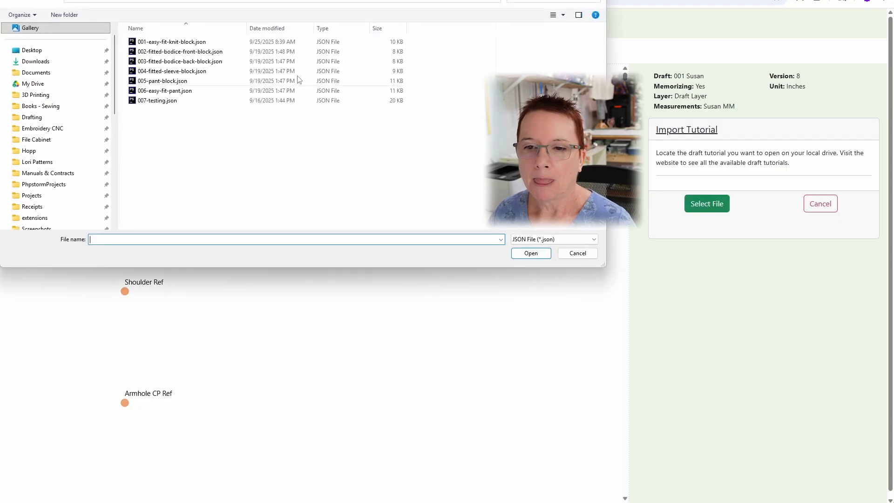
left_click(201, 42)
left_click(531, 253)
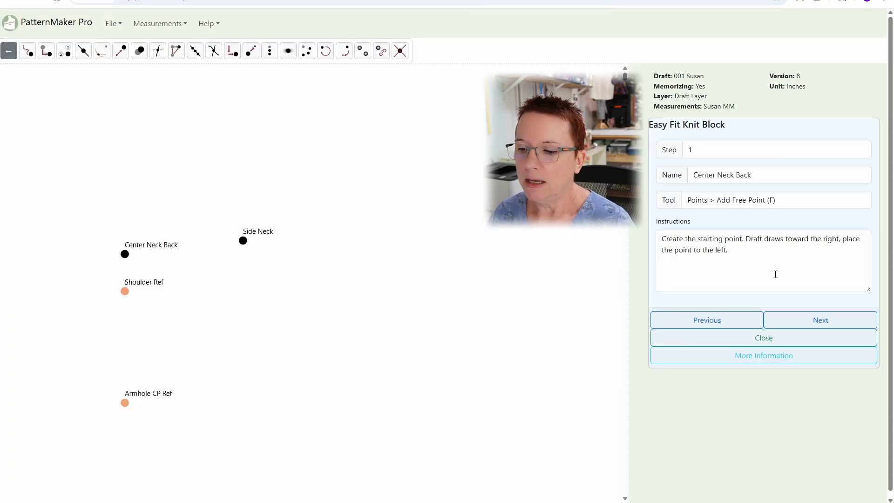
Advance the Easy Fit Knit Block tutorial to step 4, Center Hip, and close the tutorial.
left_click(791, 322)
left_click(791, 322)
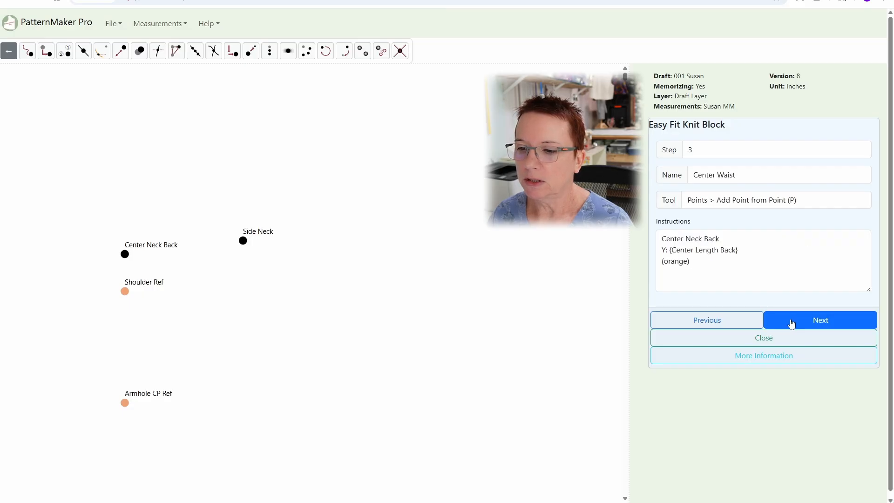
left_click(792, 322)
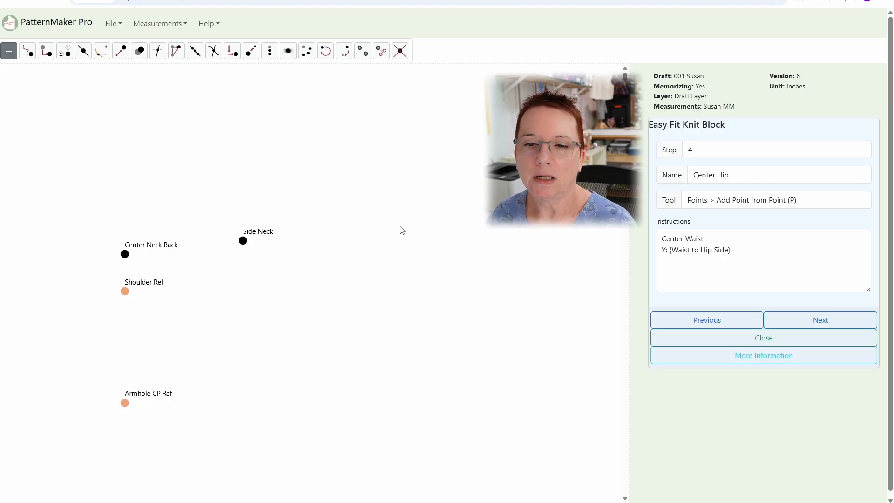
key("Escape")
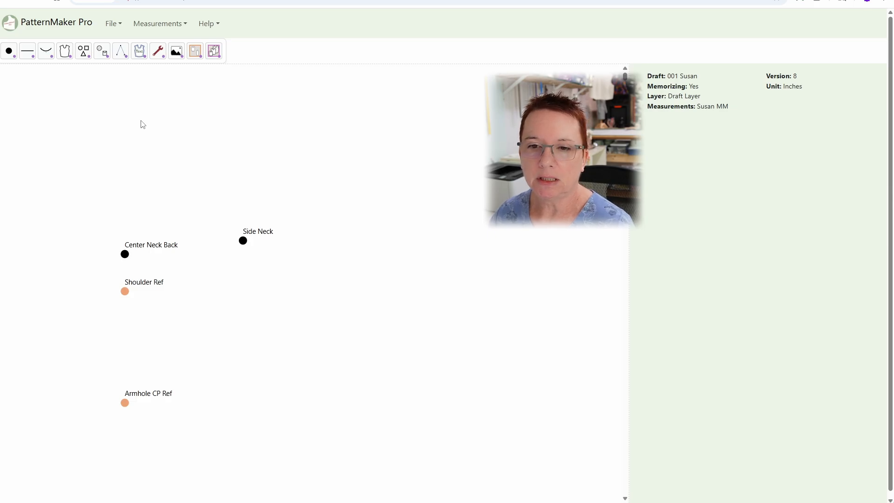
left_click(207, 23)
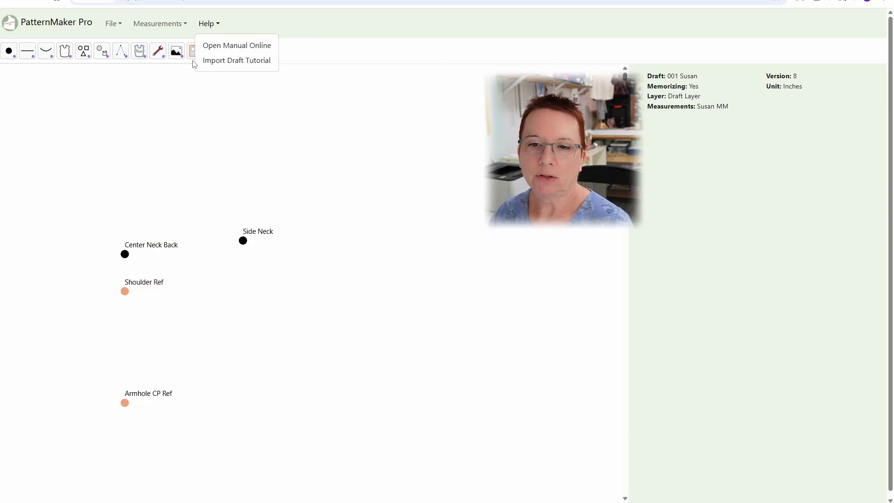
left_click(93, 122)
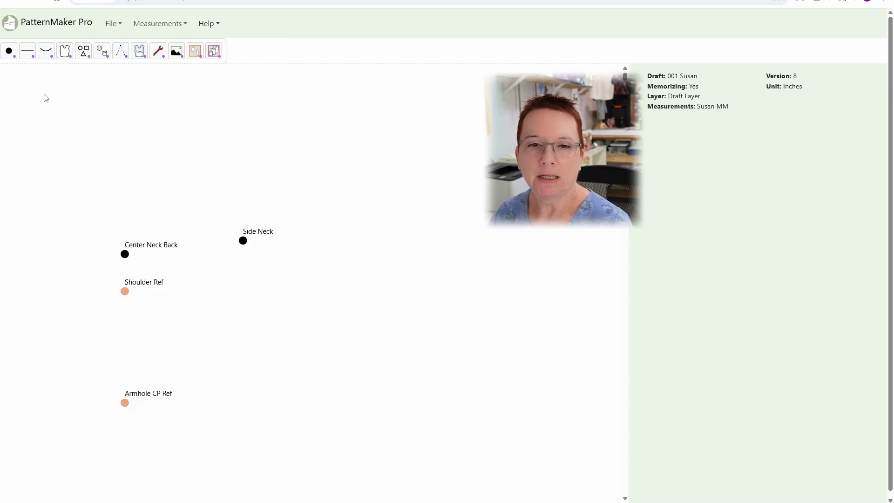
Start the Add Point From Point tool and open the help linked from its title.
left_click(9, 52)
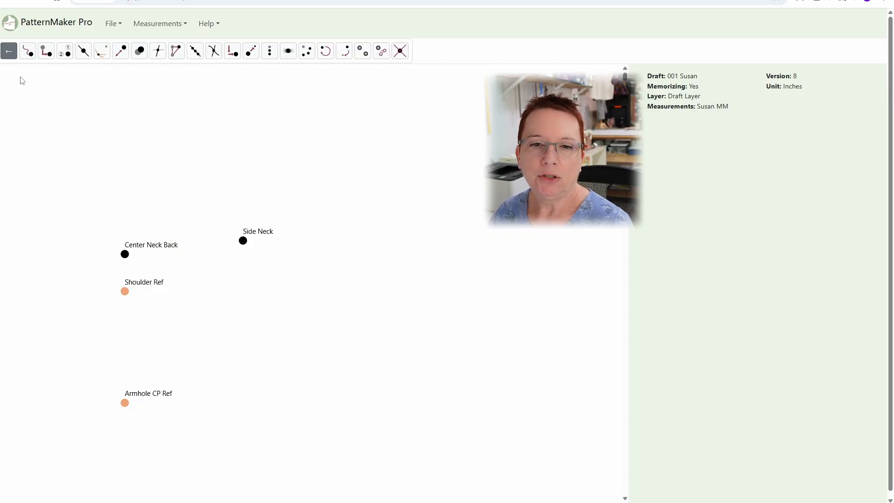
left_click(47, 51)
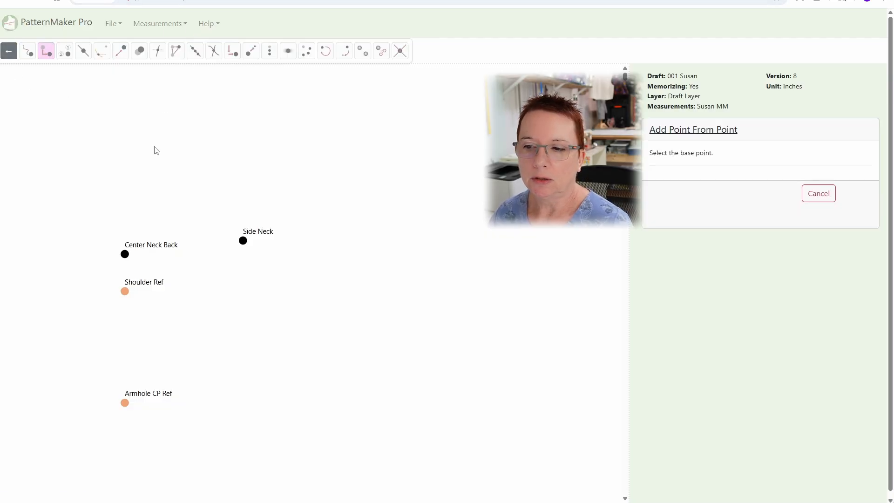
left_click(717, 132)
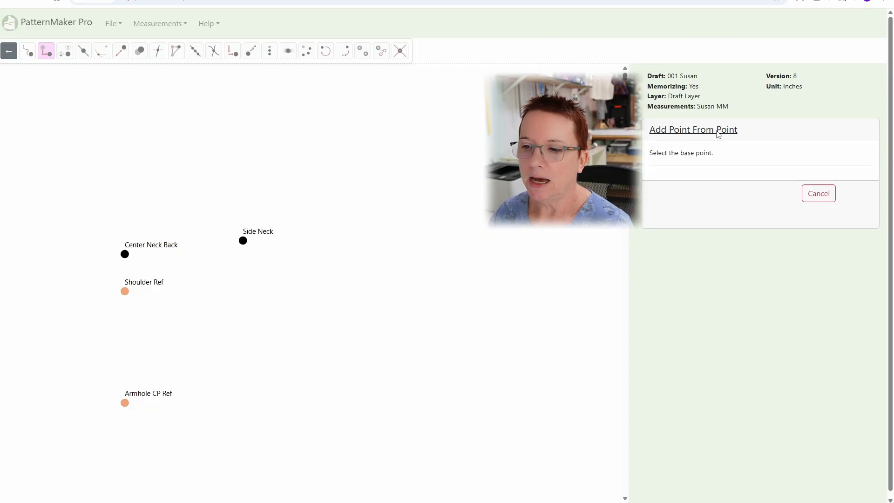